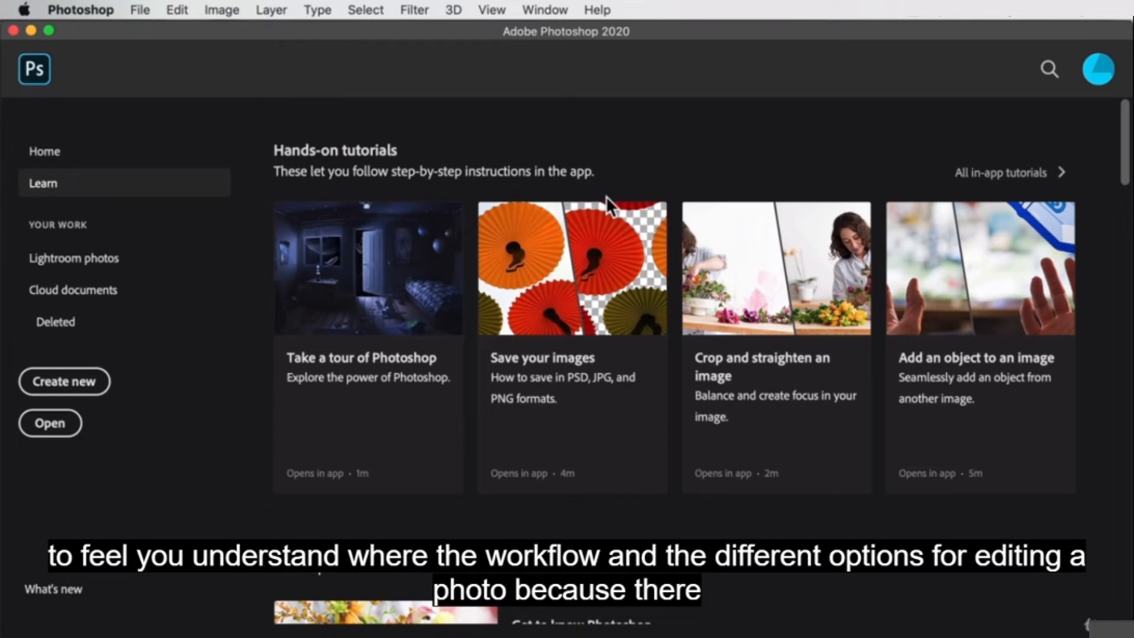
- Switch to Finder and preview san dimas towers.jpg in the Project 3 Photos folder
key("super+Tab")
key("super+Tab")
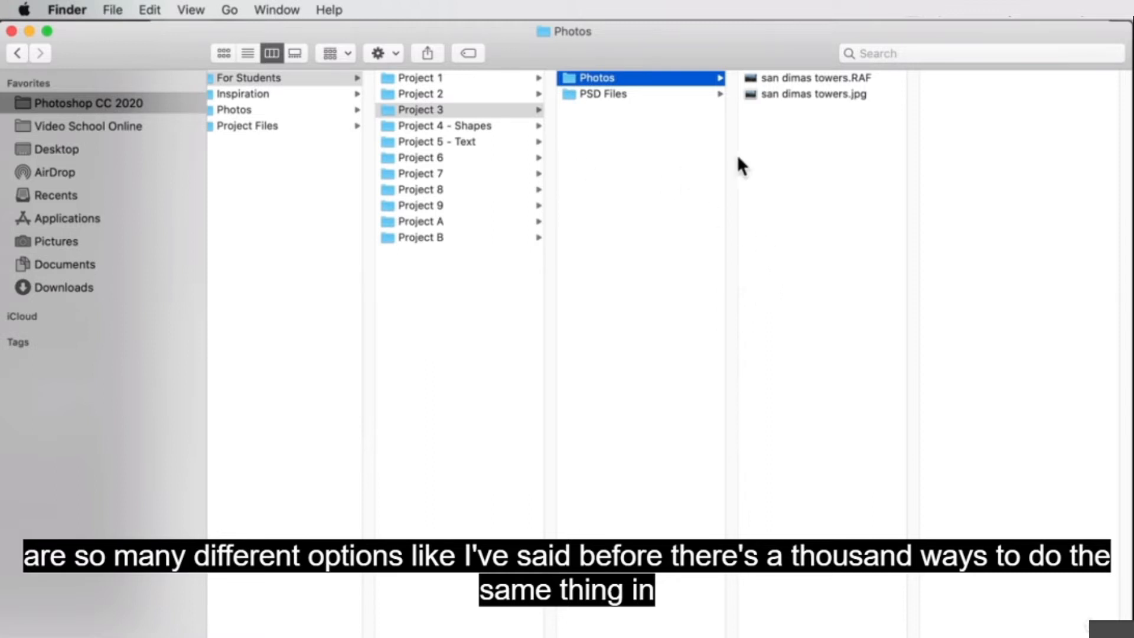
left_click(797, 91)
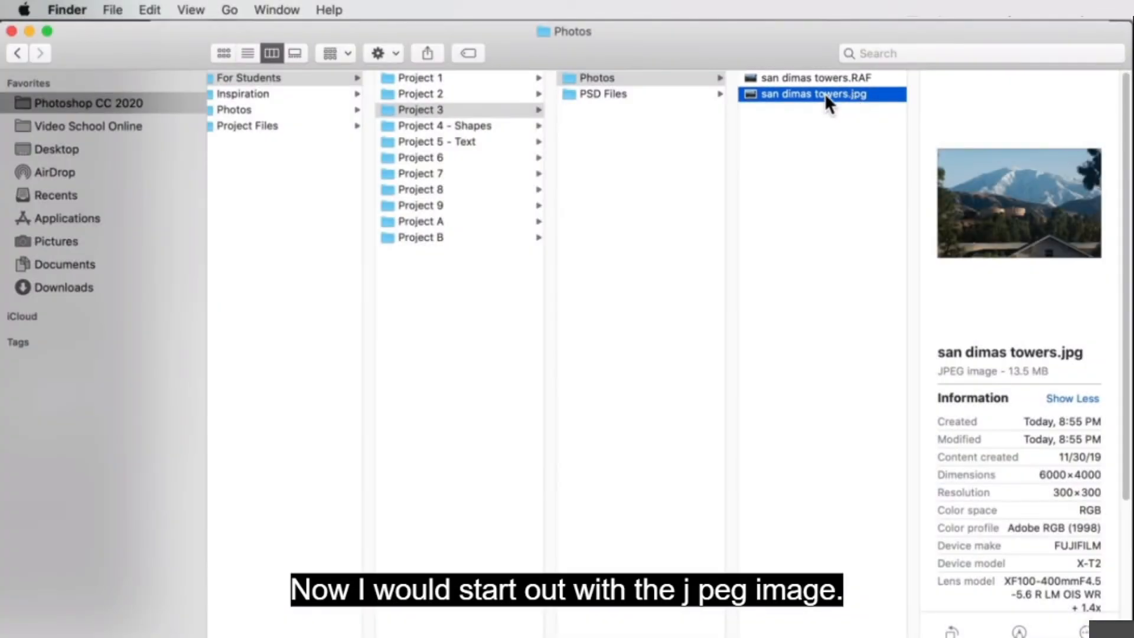
right_click(825, 95)
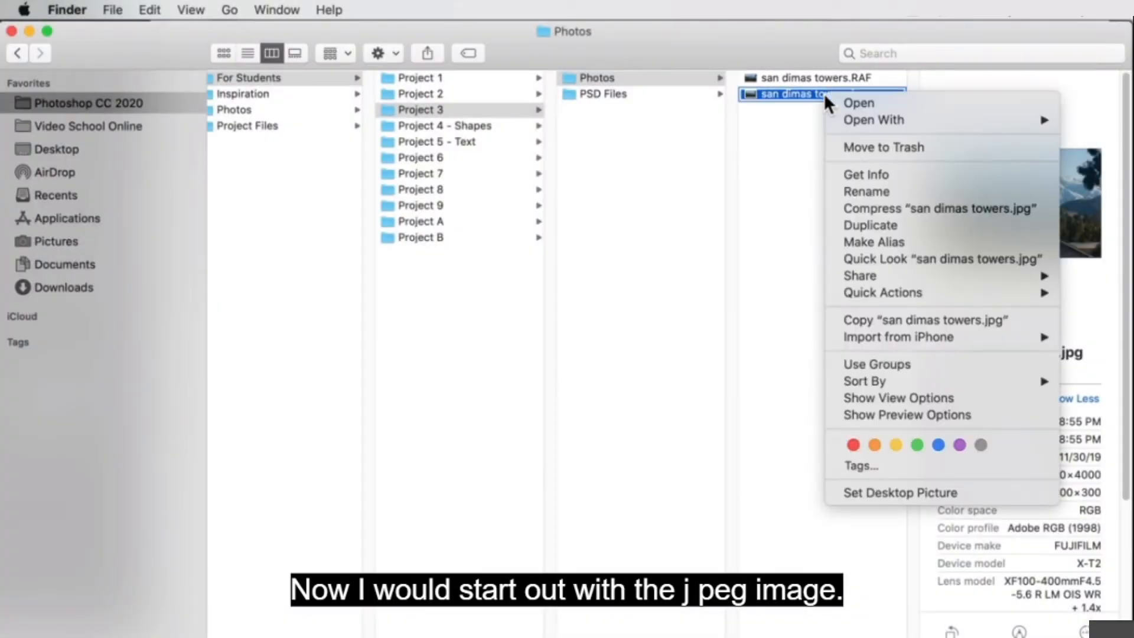
left_click(778, 91)
left_click(850, 76)
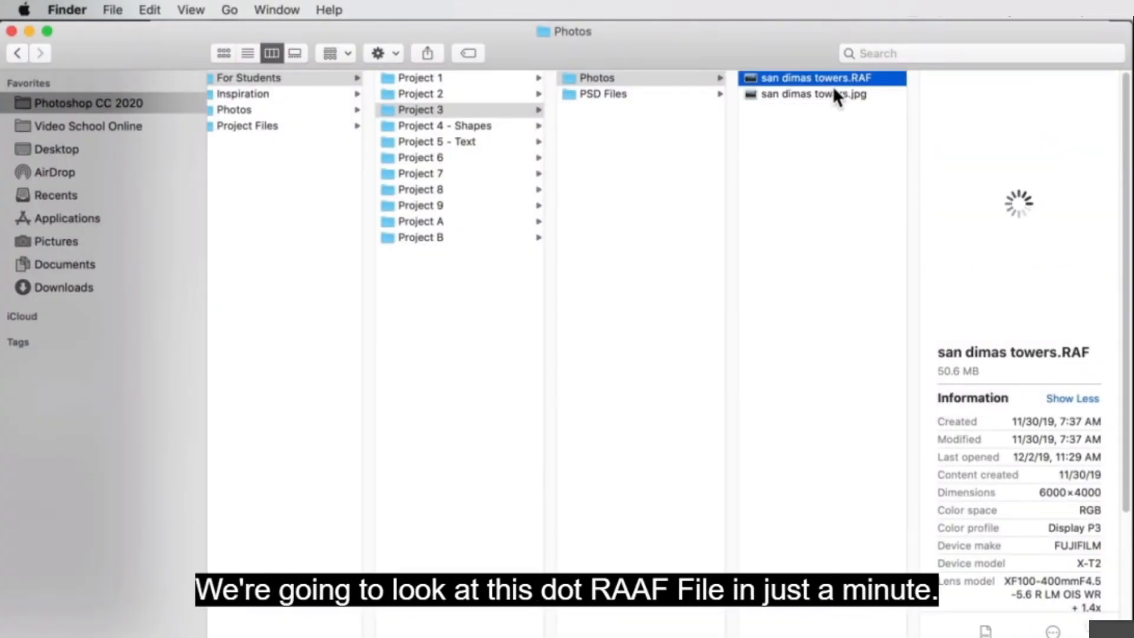
left_click(835, 93)
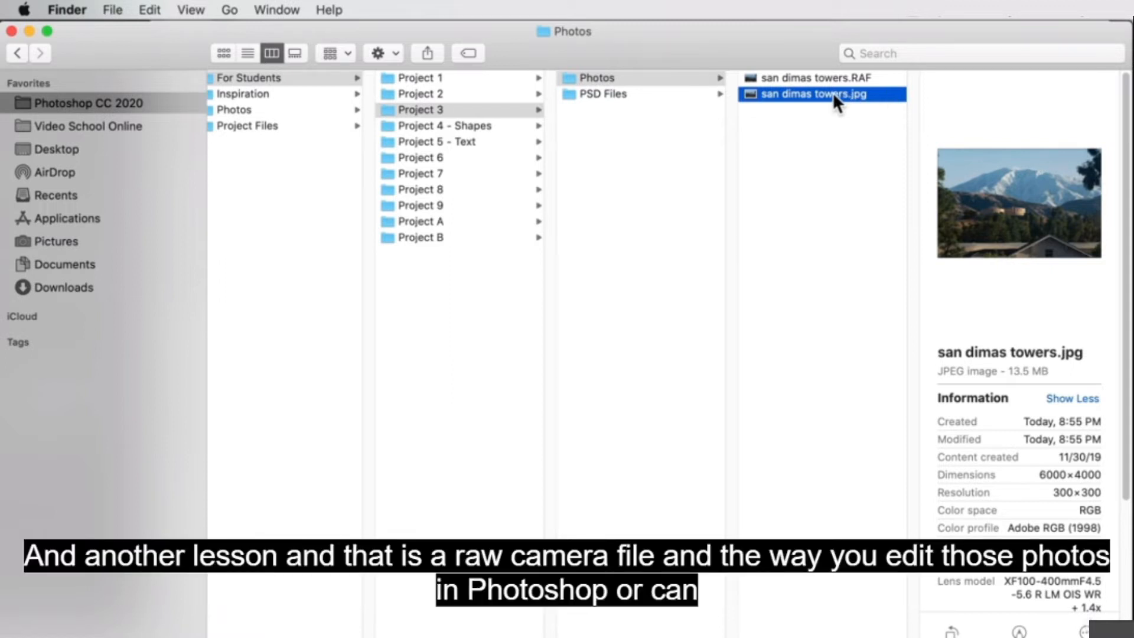
key("space")
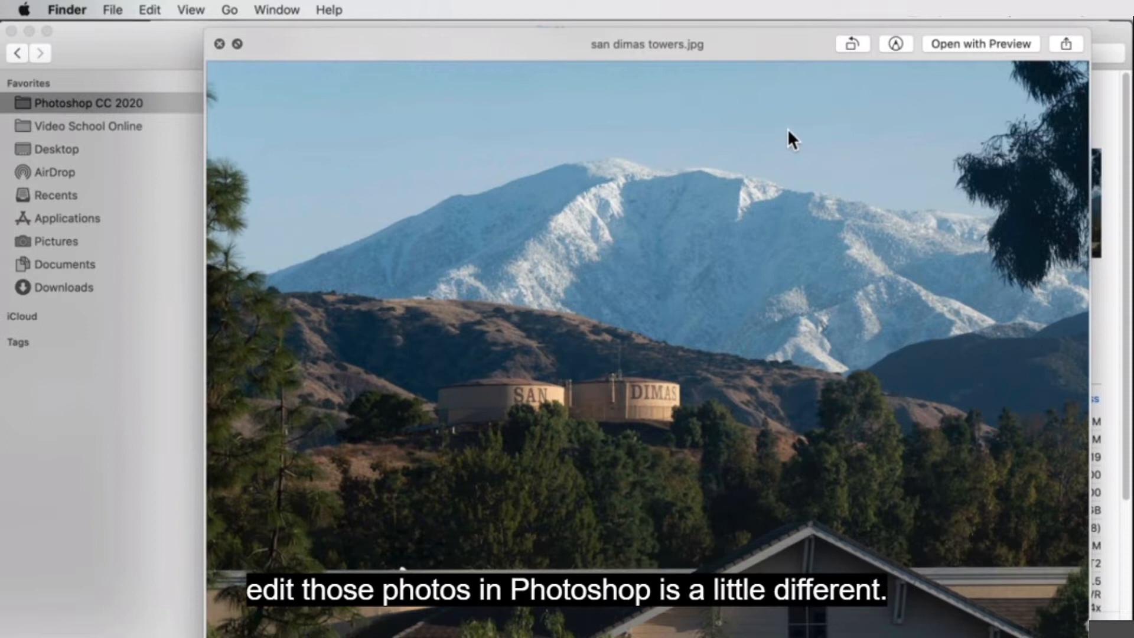
key("space")
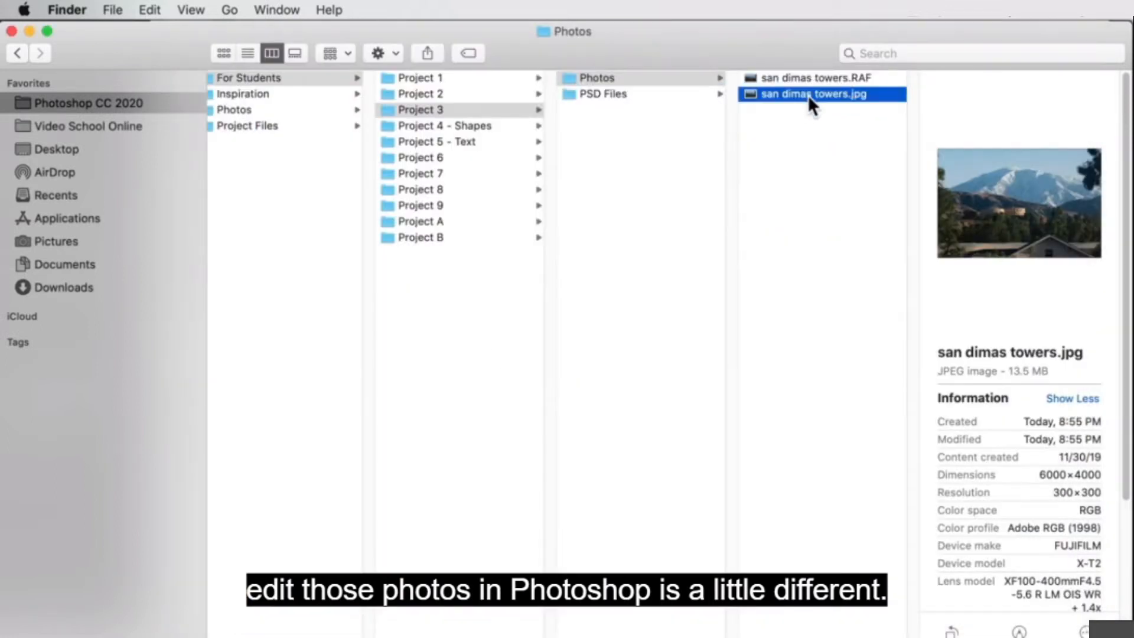
- Open san dimas towers.jpg in Adobe Photoshop 2020
right_click(807, 94)
mouse_move(855, 118)
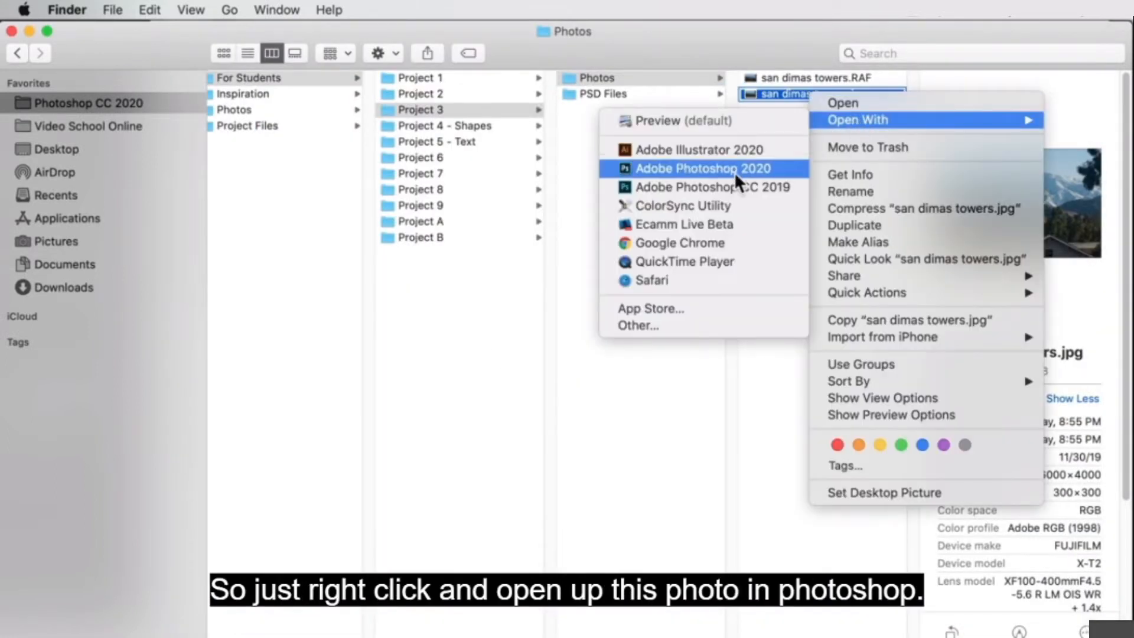
left_click(786, 168)
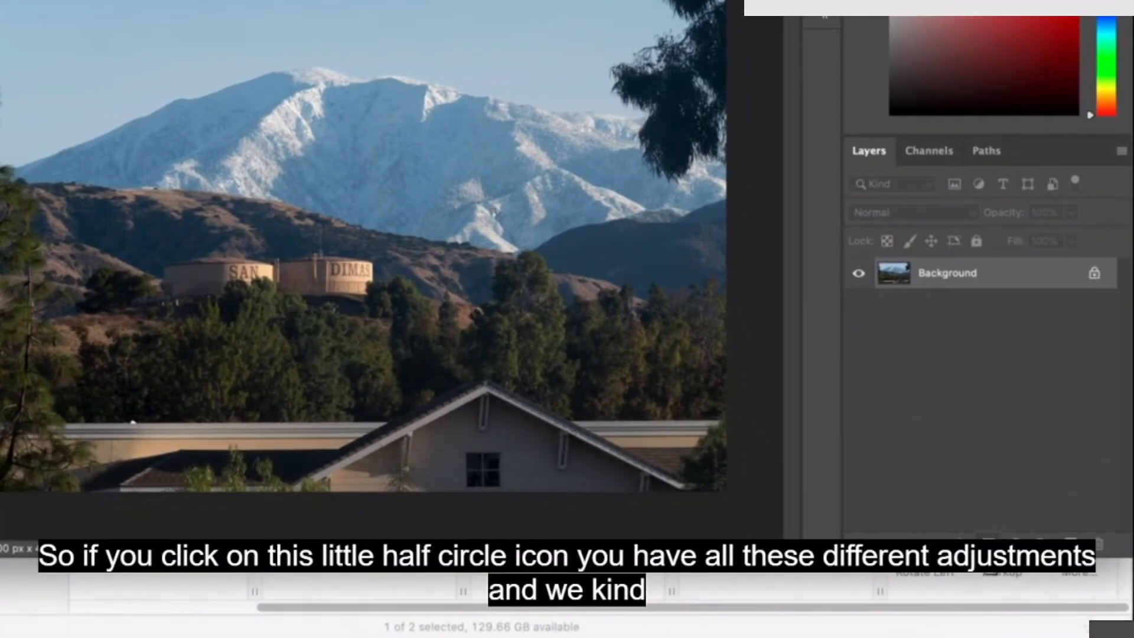
- Add an Exposure adjustment layer above the Background photo layer
left_click(1015, 542)
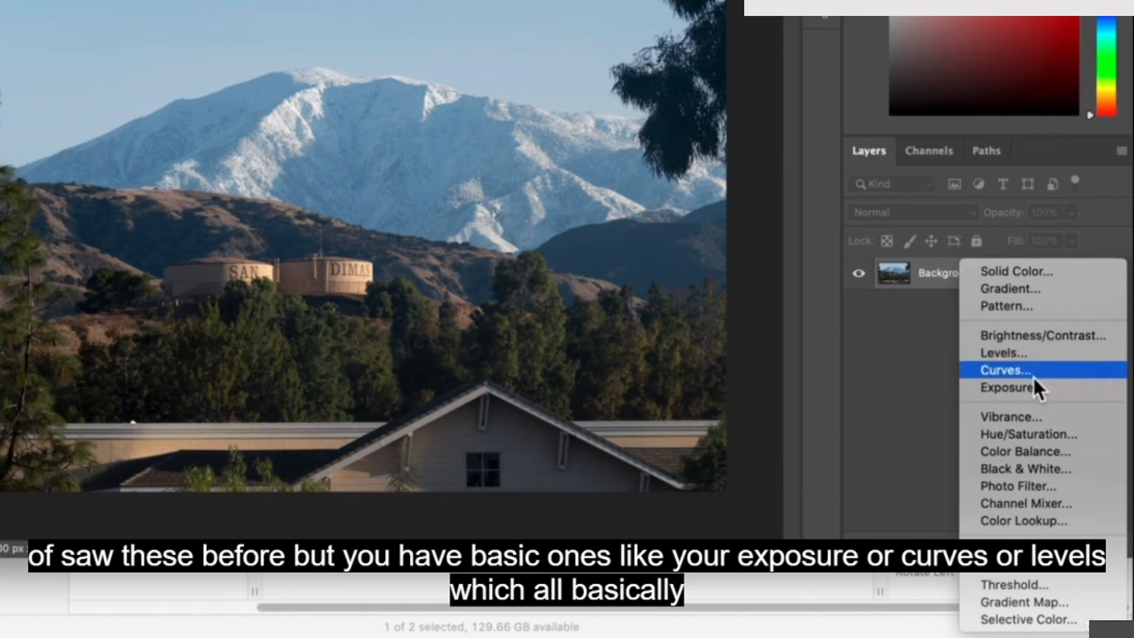
left_click(1125, 279)
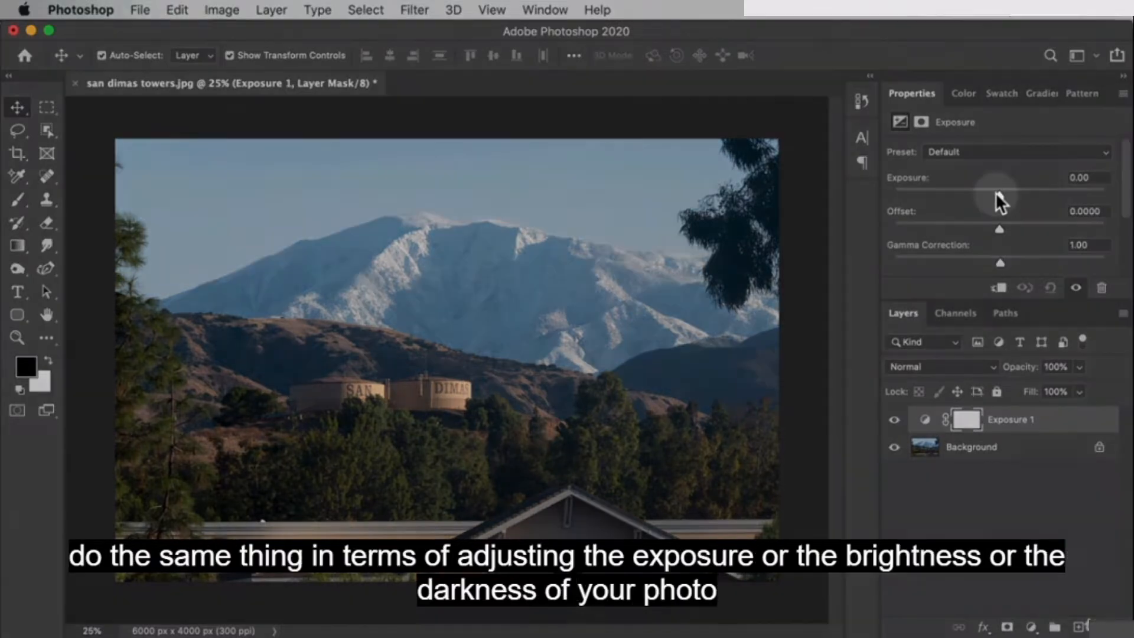
- Try raising the Exposure adjustment layer's exposure to +1.62, and undo the change
left_click(997, 194)
left_click_drag(999, 194, 1026, 195)
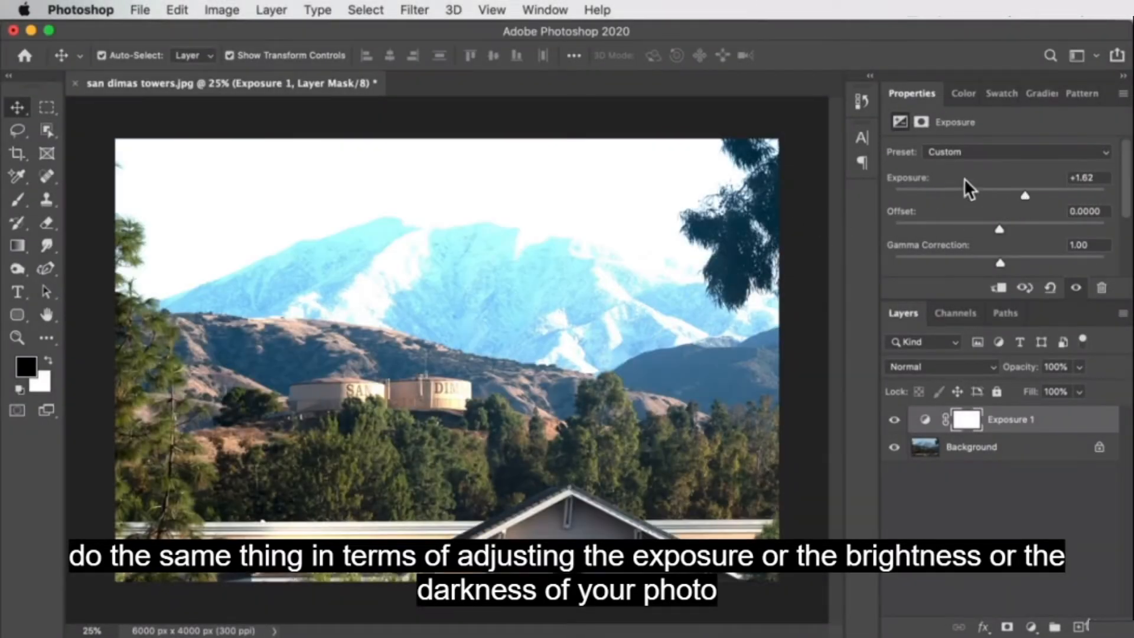
key("super+z")
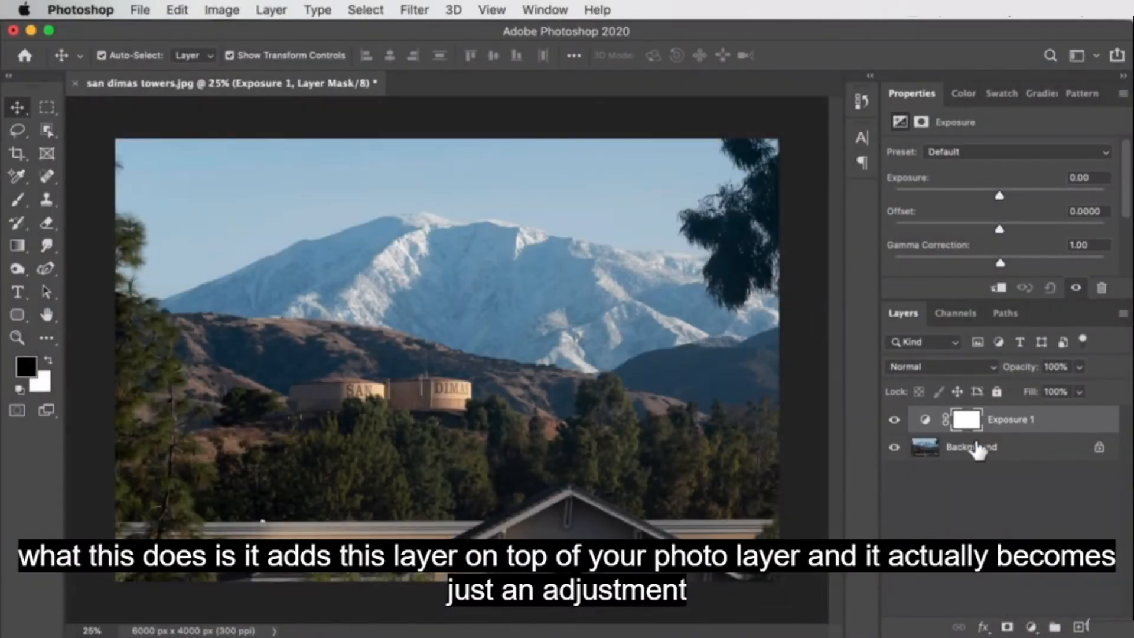
- Set the adjustment layer's exposure to +0.56 and compare the photo with that layer hidden and shown
left_click(897, 420)
left_click(896, 419)
left_click(1008, 195)
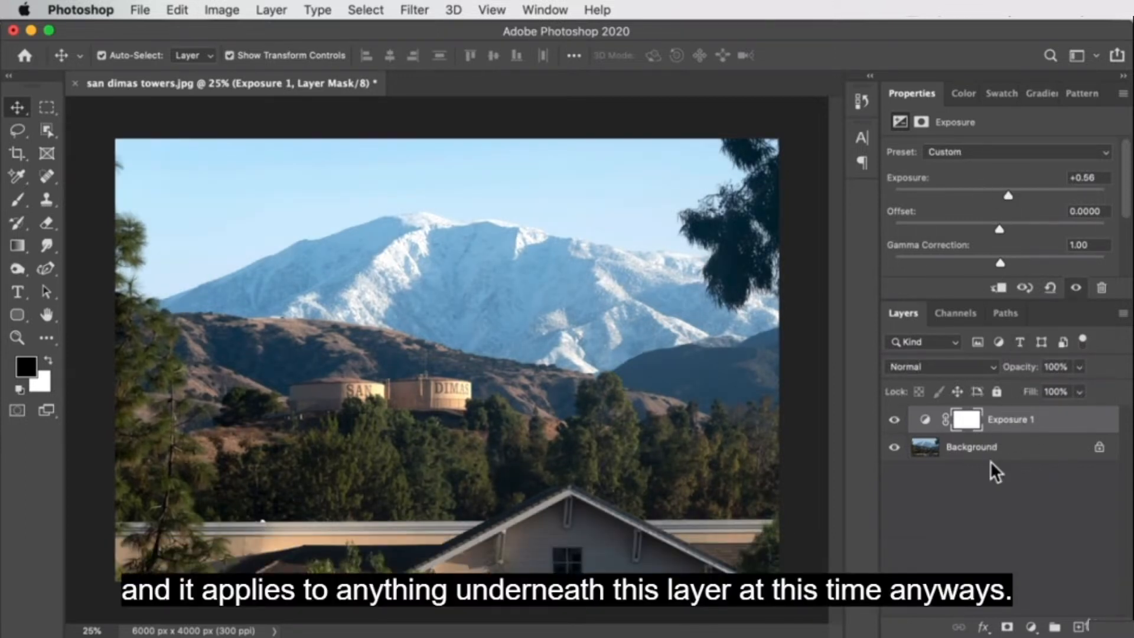
left_click(894, 419)
left_click(894, 420)
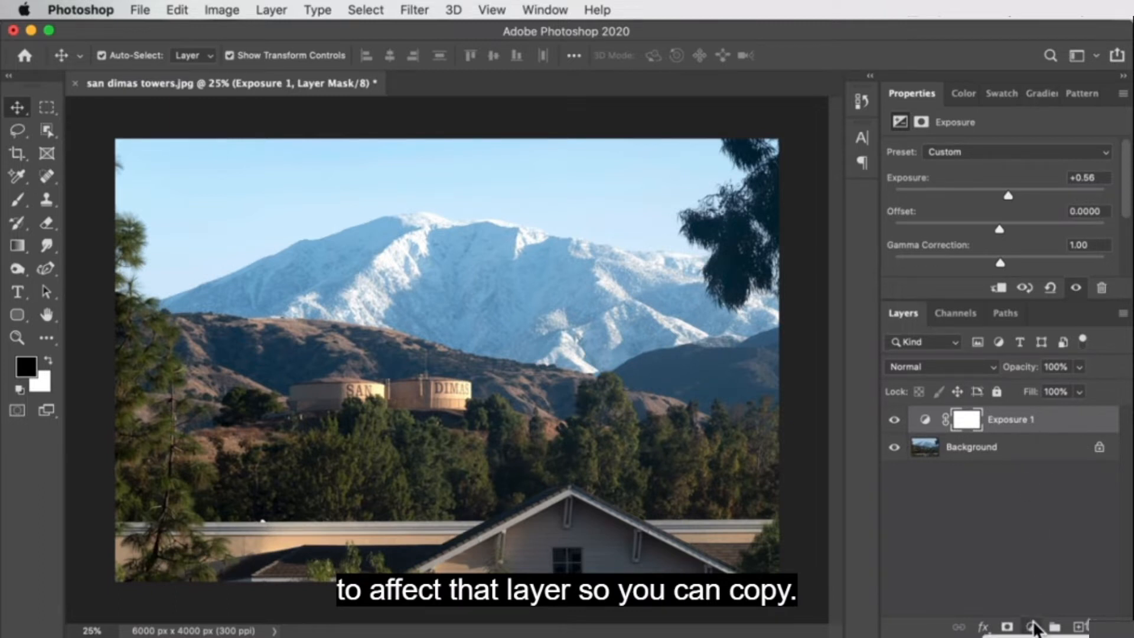
- Add a Hue/Saturation adjustment layer with saturation +25 and compare the photo with it hidden and shown
left_click(1032, 627)
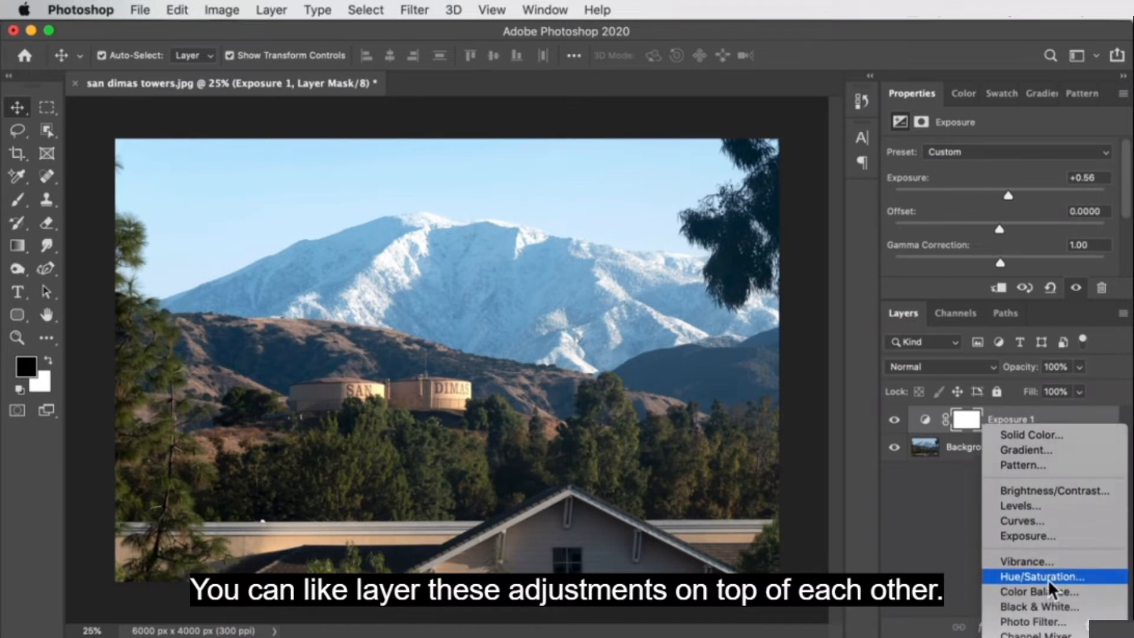
left_click(1049, 506)
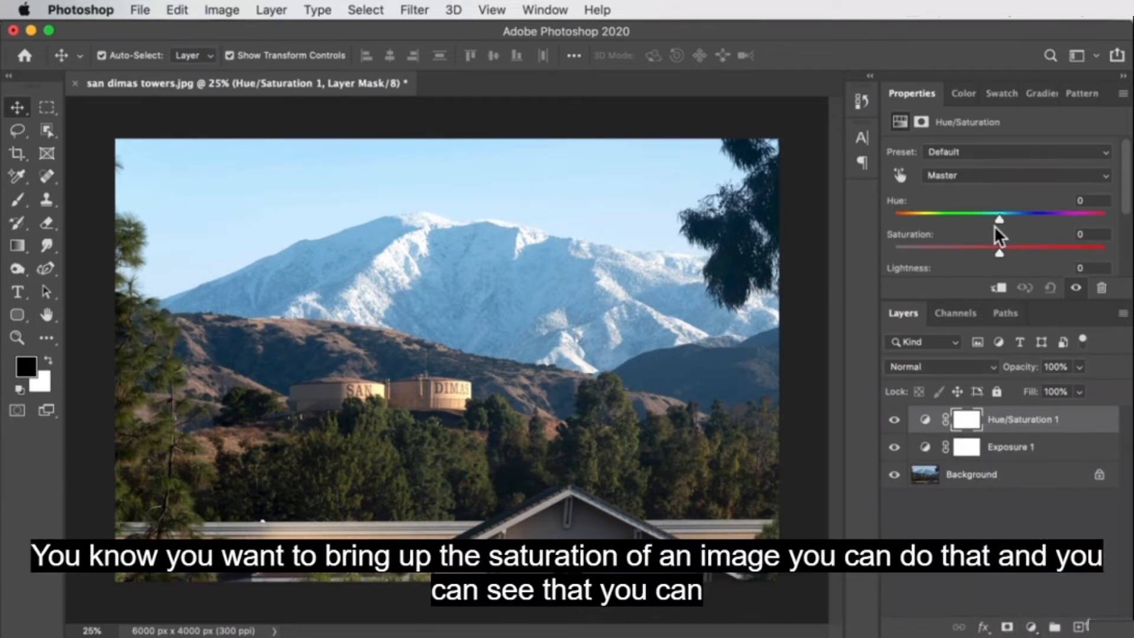
left_click_drag(999, 250, 1026, 253)
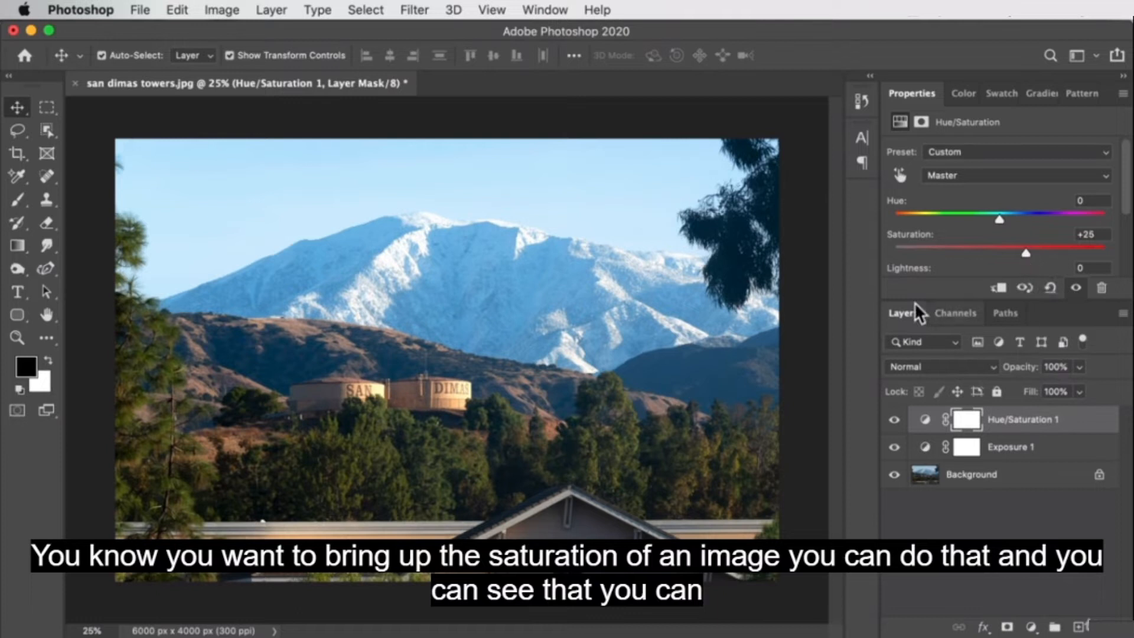
left_click(996, 535)
left_click(894, 420)
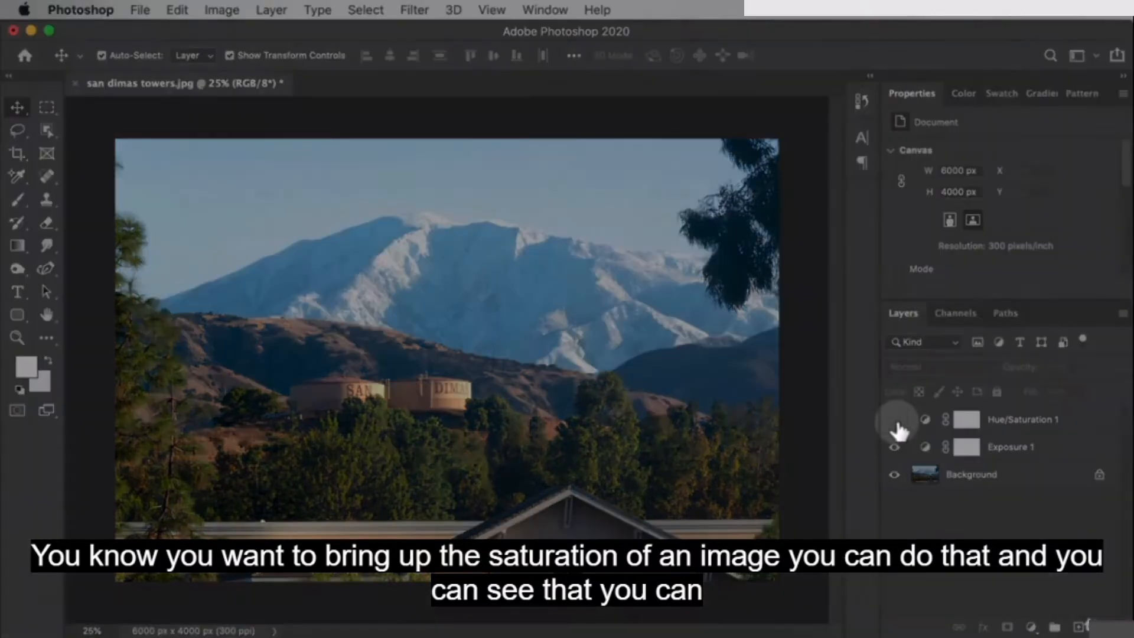
left_click(894, 420)
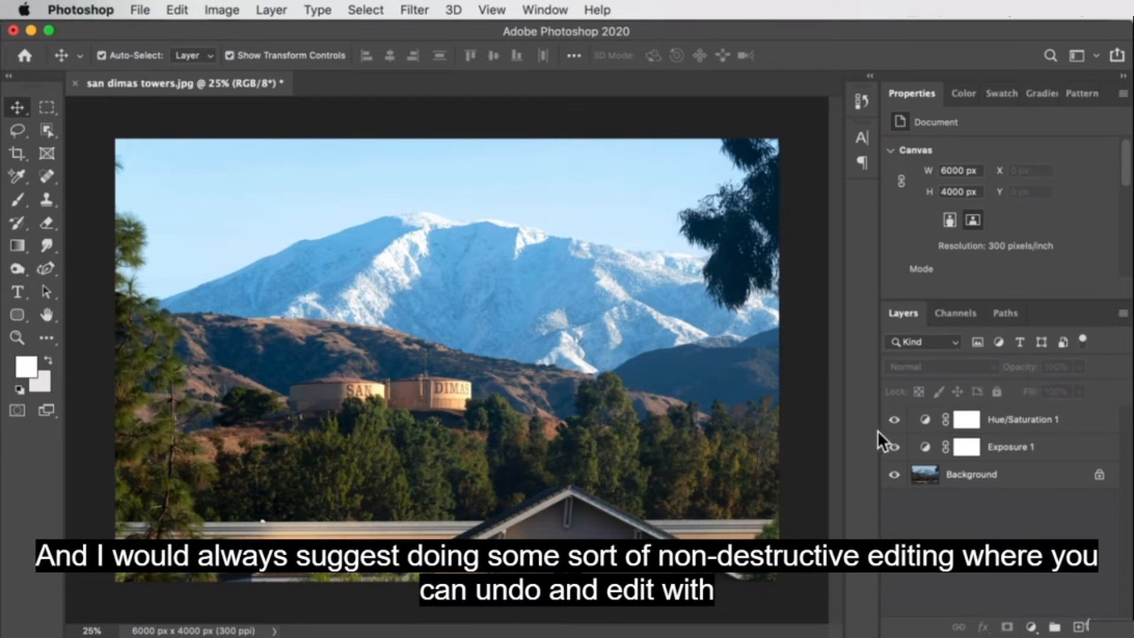
- Apply an Exposure adjustment of -3.14 directly to the Background layer's pixels
left_click(1032, 427)
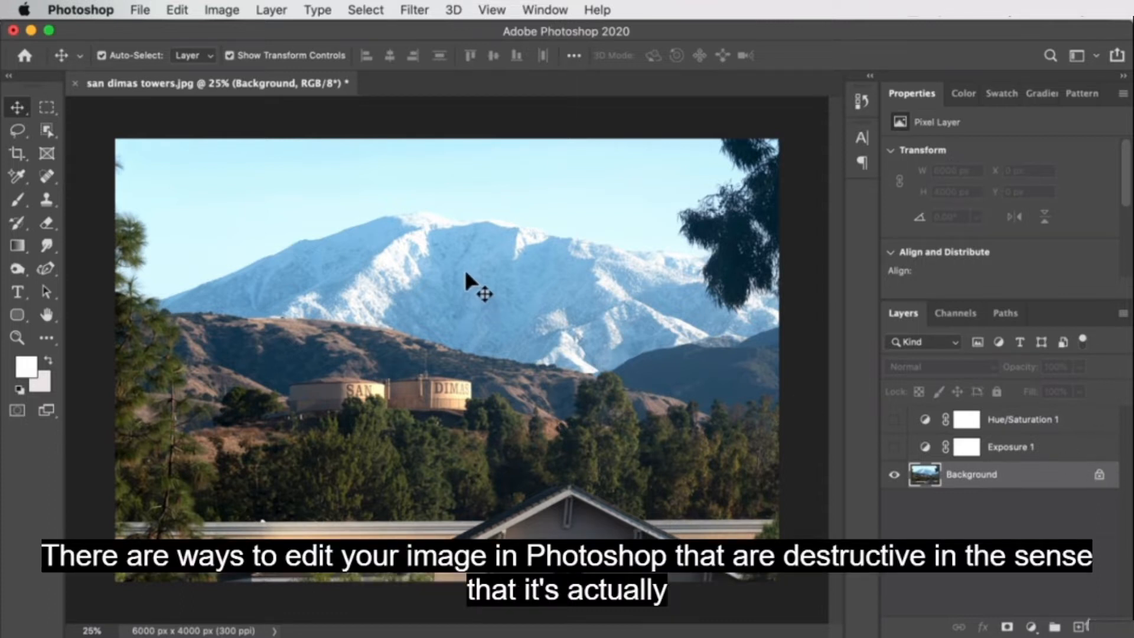
left_click(216, 11)
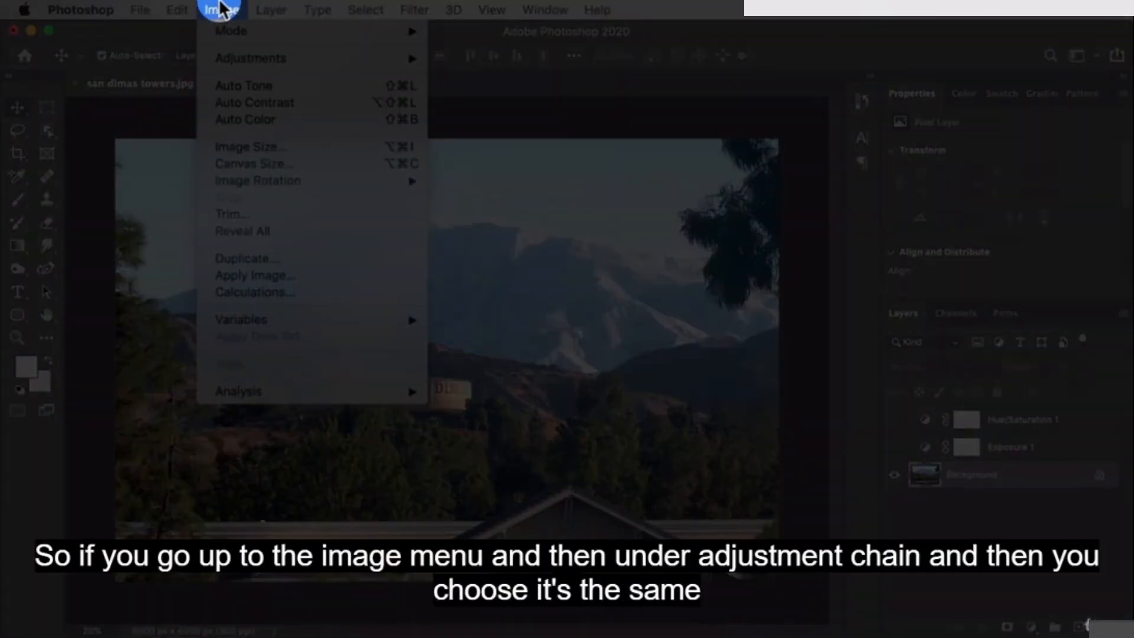
mouse_move(231, 59)
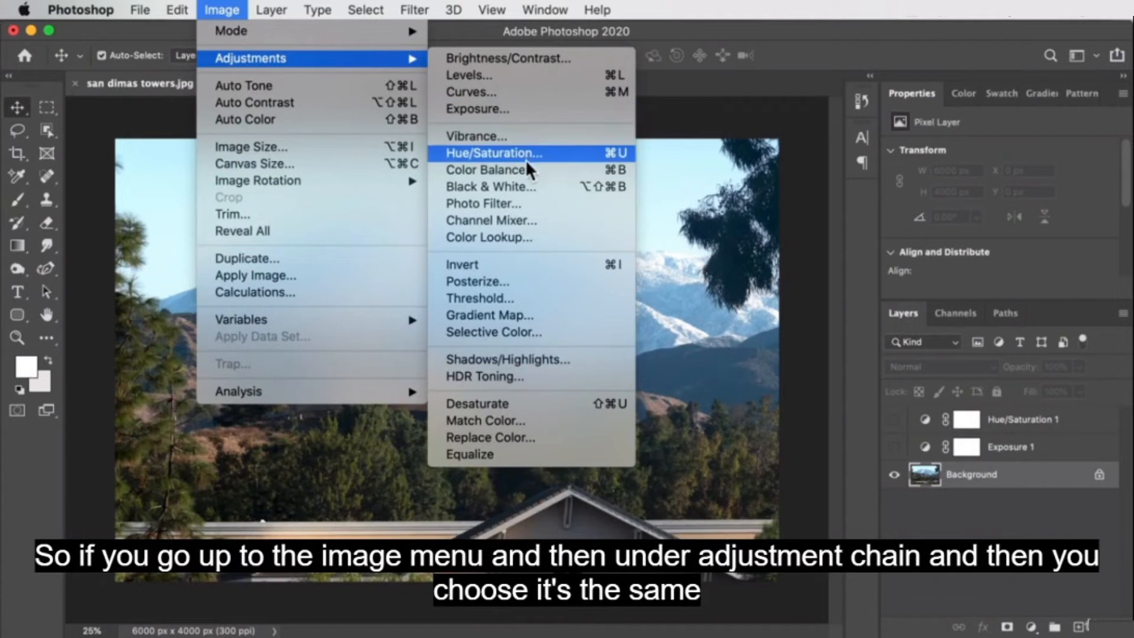
left_click(484, 109)
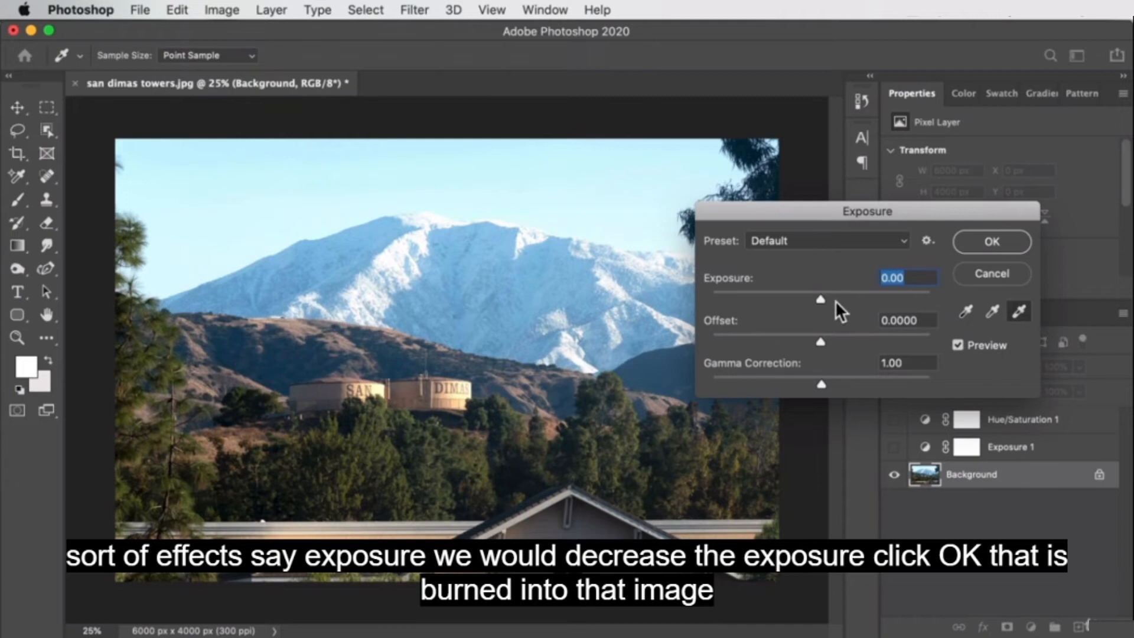
left_click(770, 296)
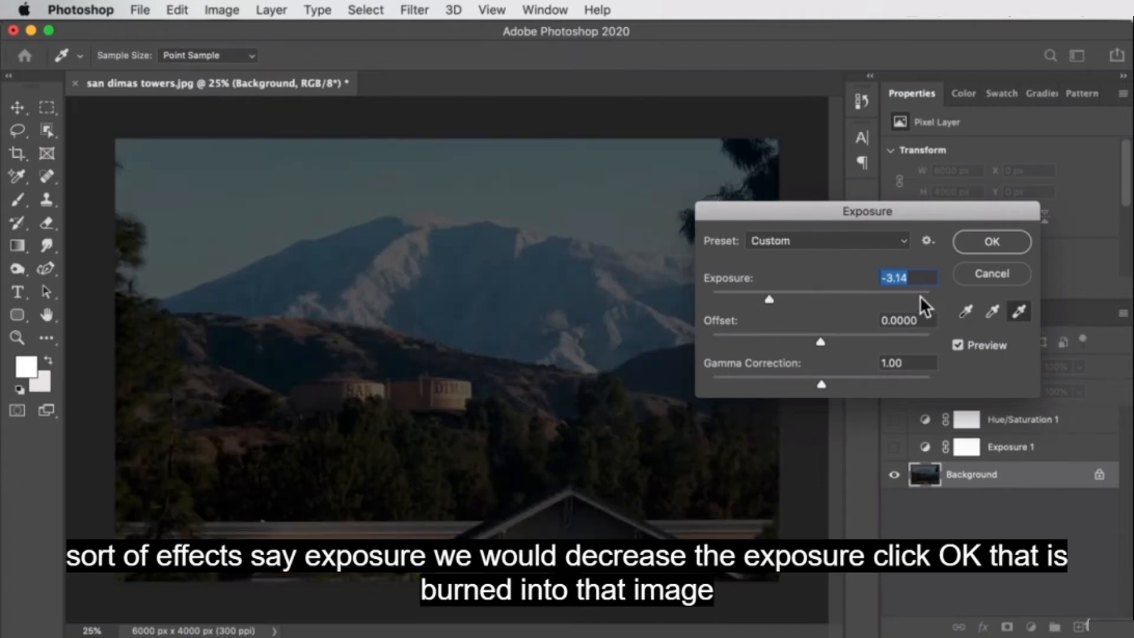
left_click(993, 241)
left_click(1082, 500)
left_click(1044, 474)
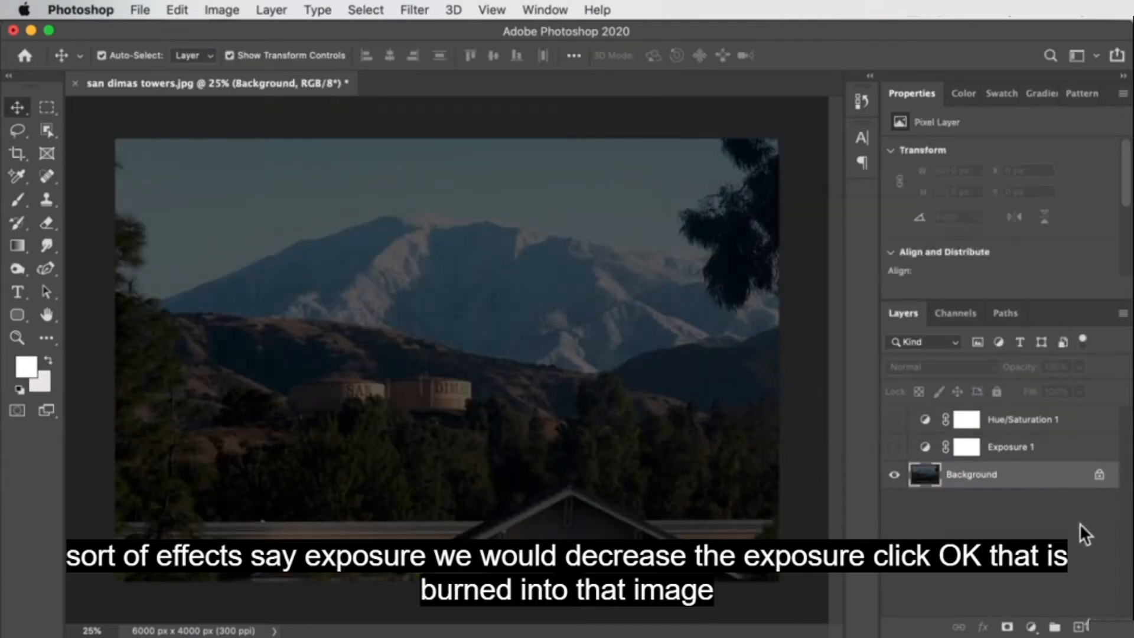
- Apply a Hue/Saturation adjustment with saturation +25 directly to the Background layer
left_click(224, 12)
mouse_move(235, 65)
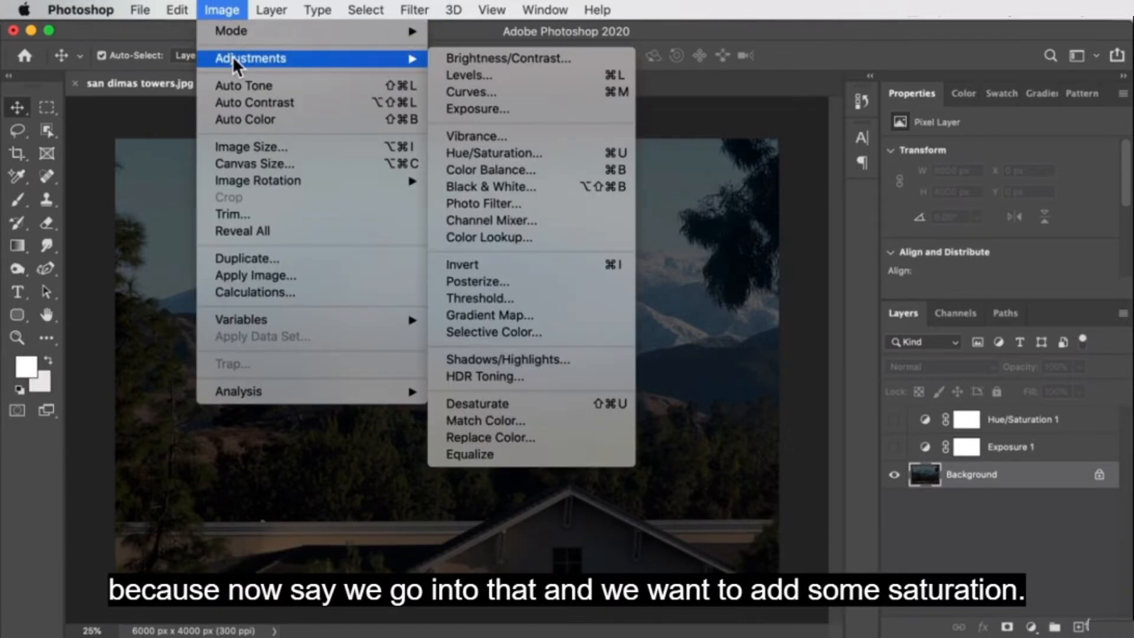
left_click(563, 154)
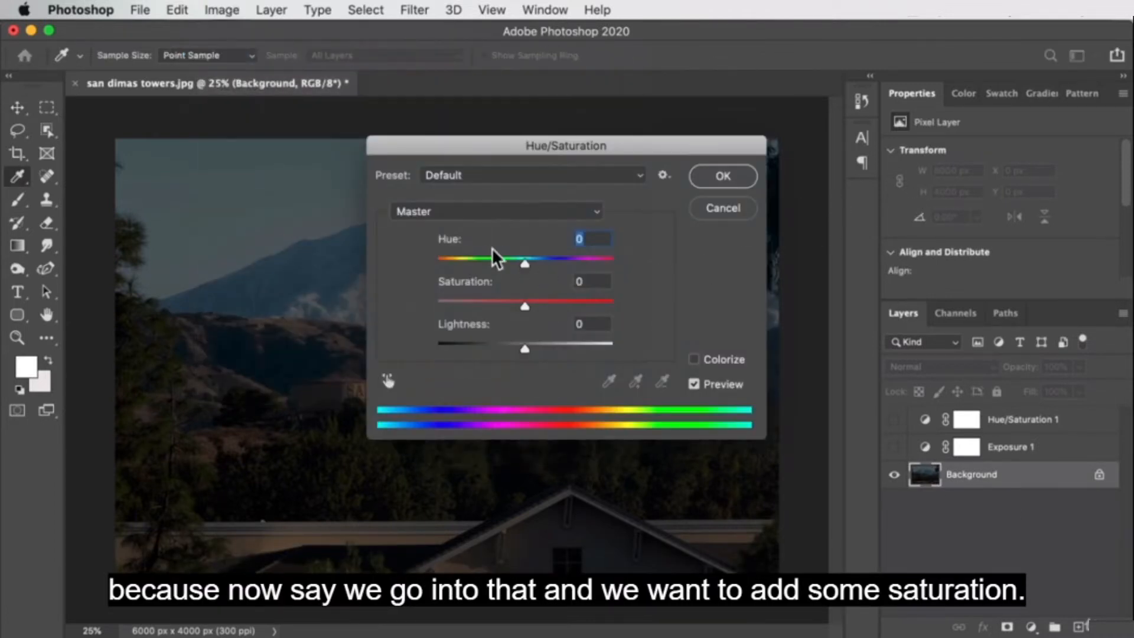
left_click_drag(526, 303, 545, 307)
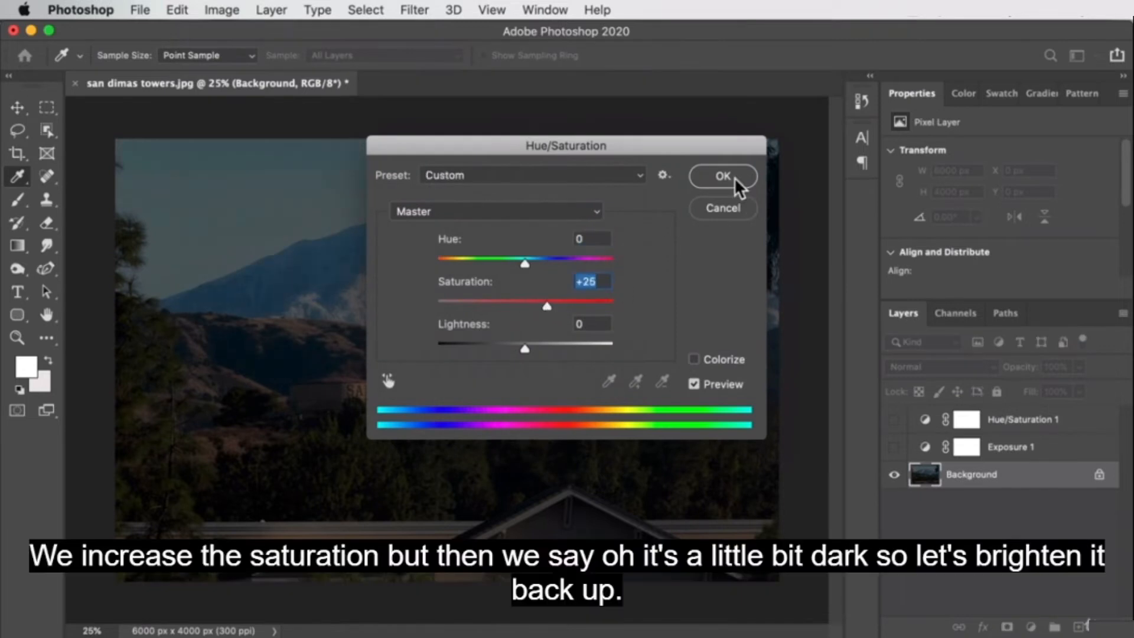
left_click(723, 176)
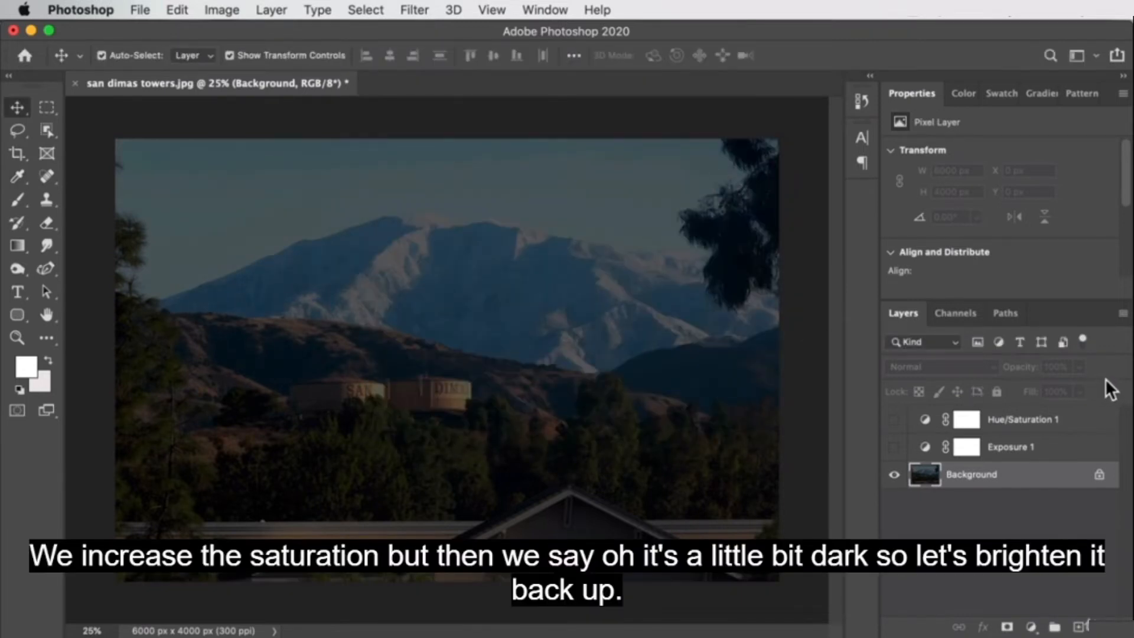
- Brighten the Background layer with a direct Exposure adjustment of +2.44
left_click(213, 10)
mouse_move(388, 59)
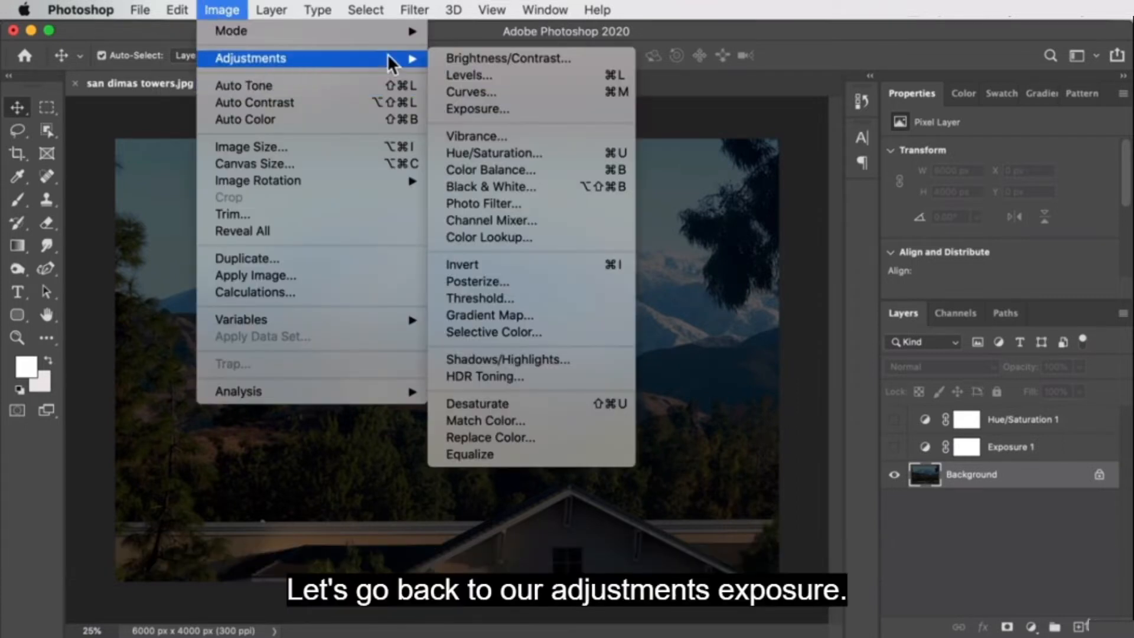
left_click(481, 110)
left_click_drag(823, 300, 860, 298)
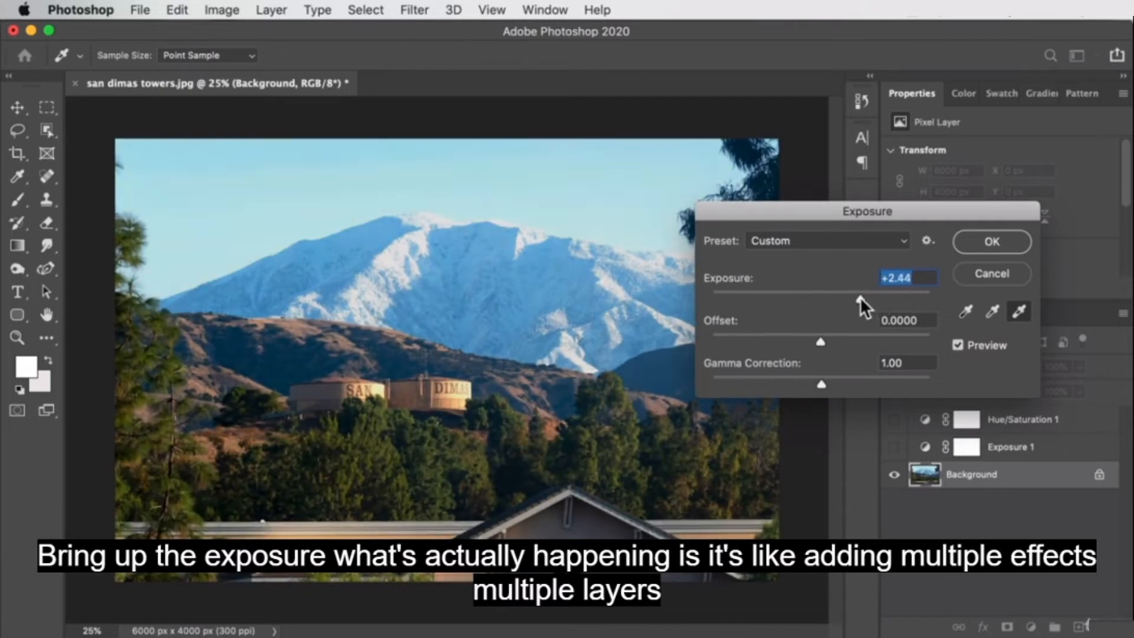
left_click(992, 244)
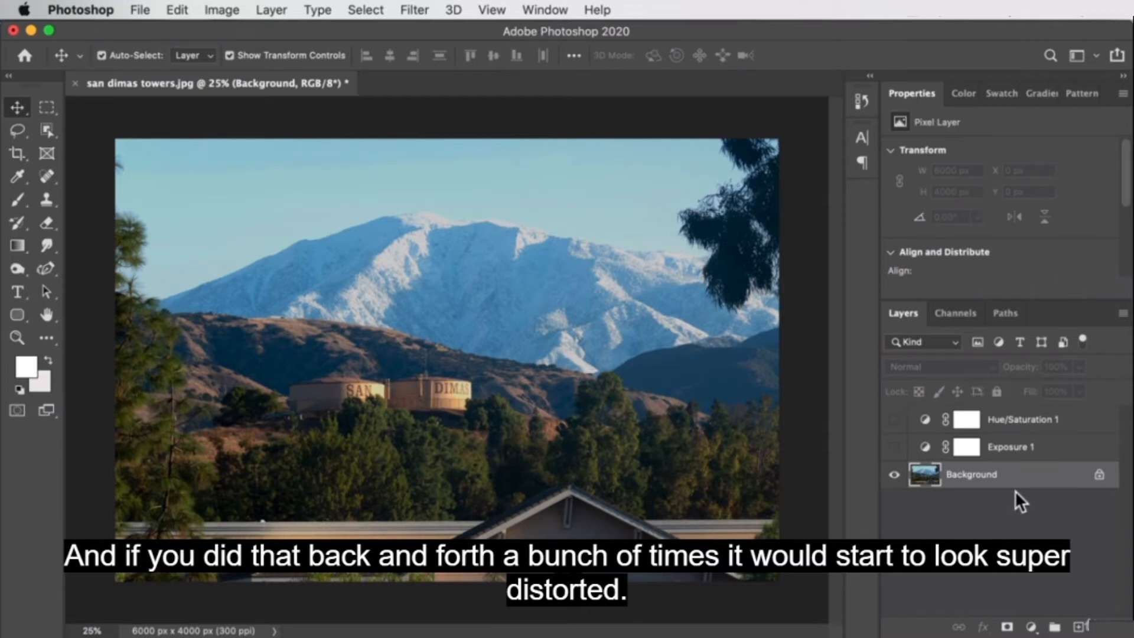
- Undo the three direct exposure and saturation adjustments made to the Background layer
key("super+z")
key("super+z")
key("super+z")
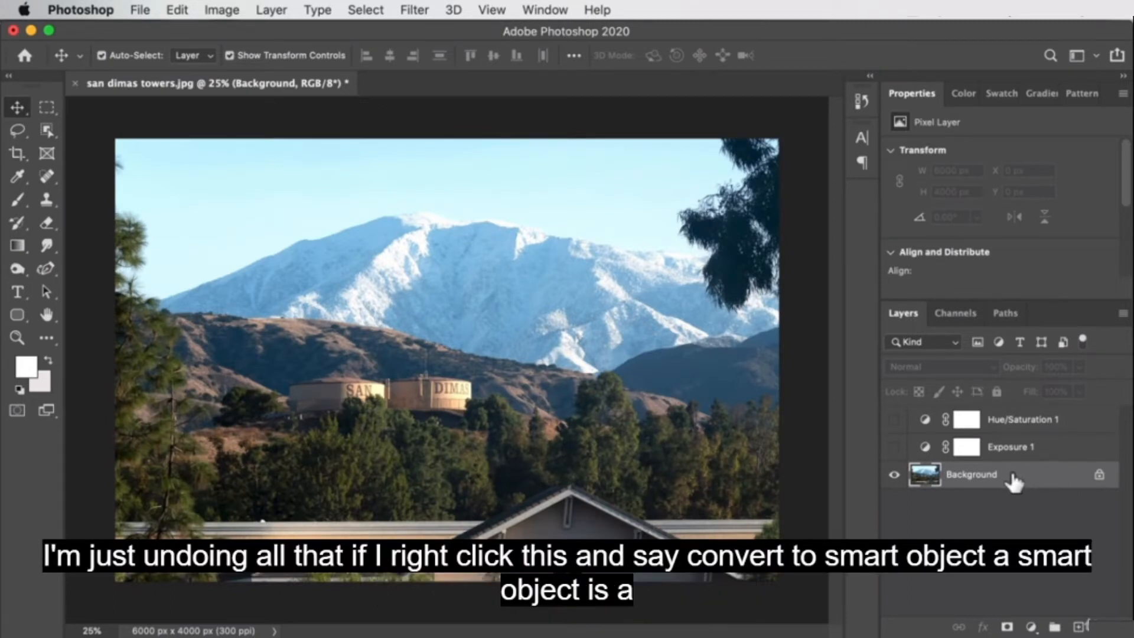
- Convert the Background layer to a smart object and brighten it with an increased Exposure adjustment as a smart filter
right_click(993, 476)
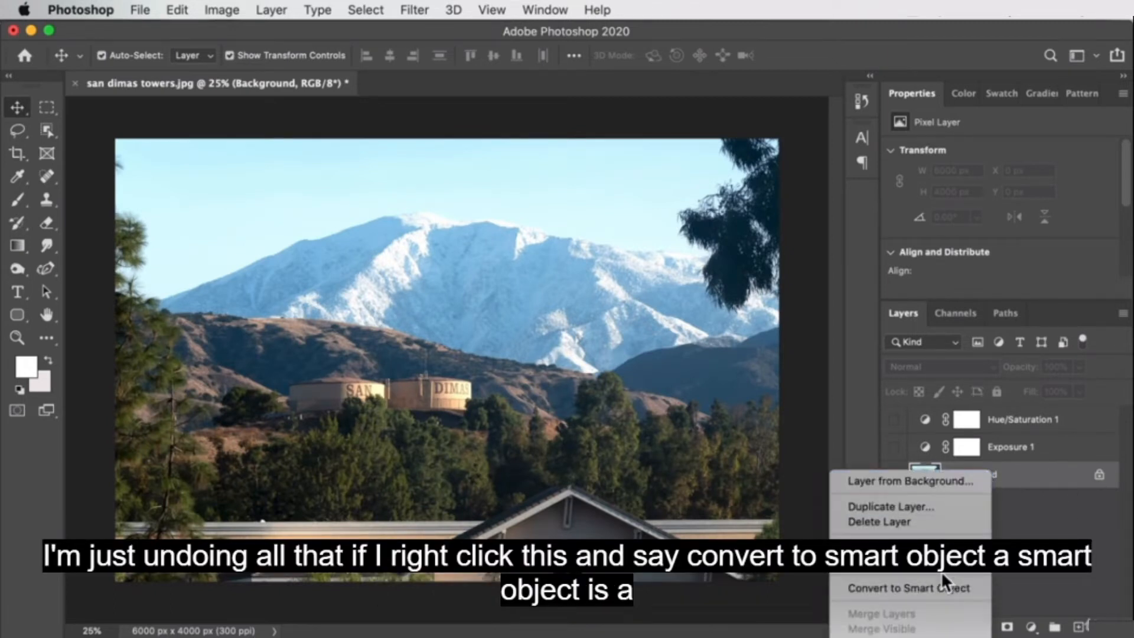
left_click(934, 588)
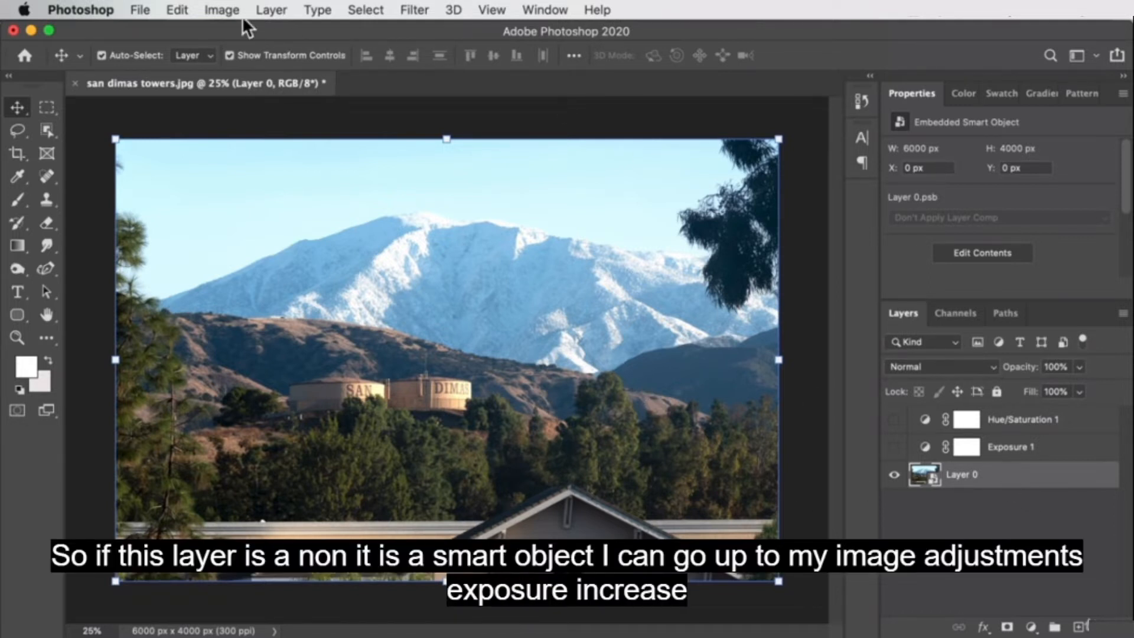
left_click(223, 12)
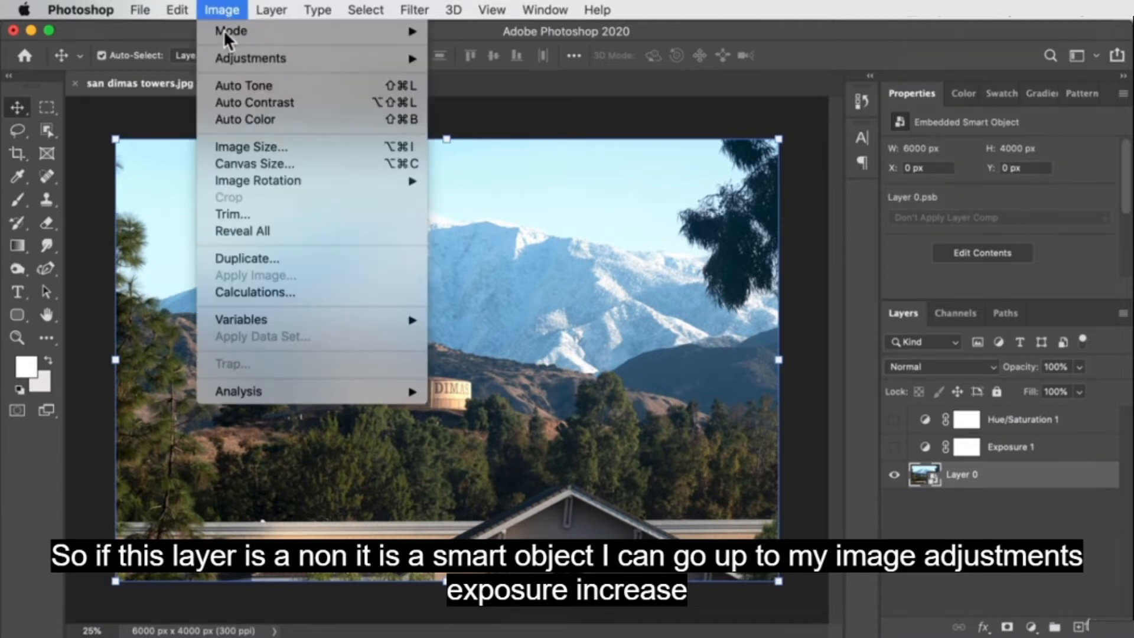
mouse_move(232, 59)
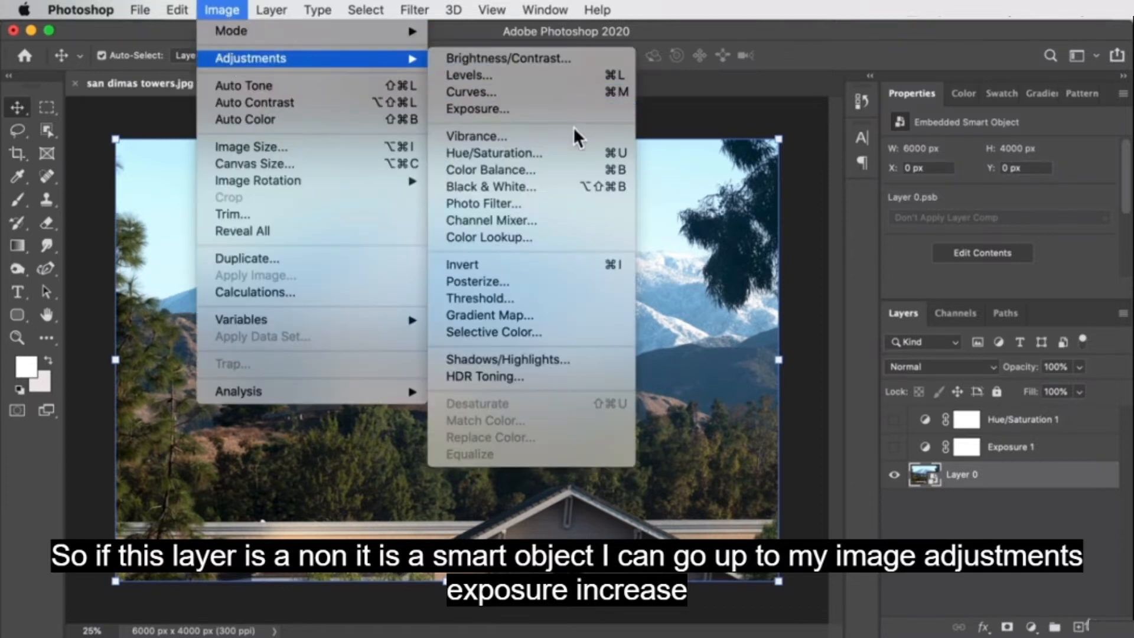
left_click(540, 108)
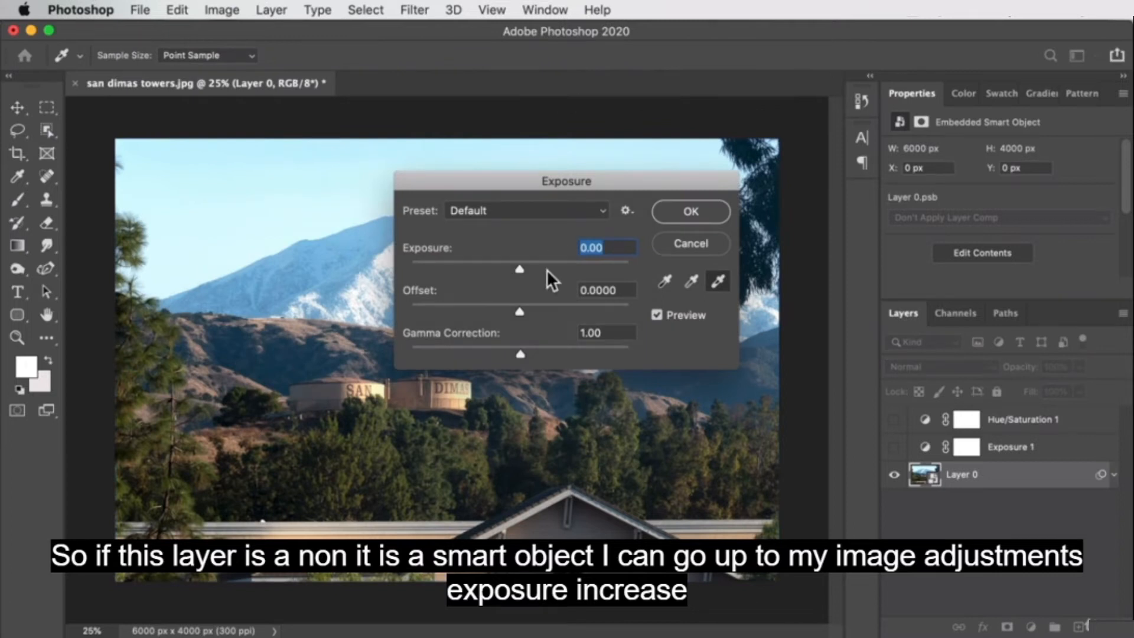
left_click(547, 270)
left_click(703, 210)
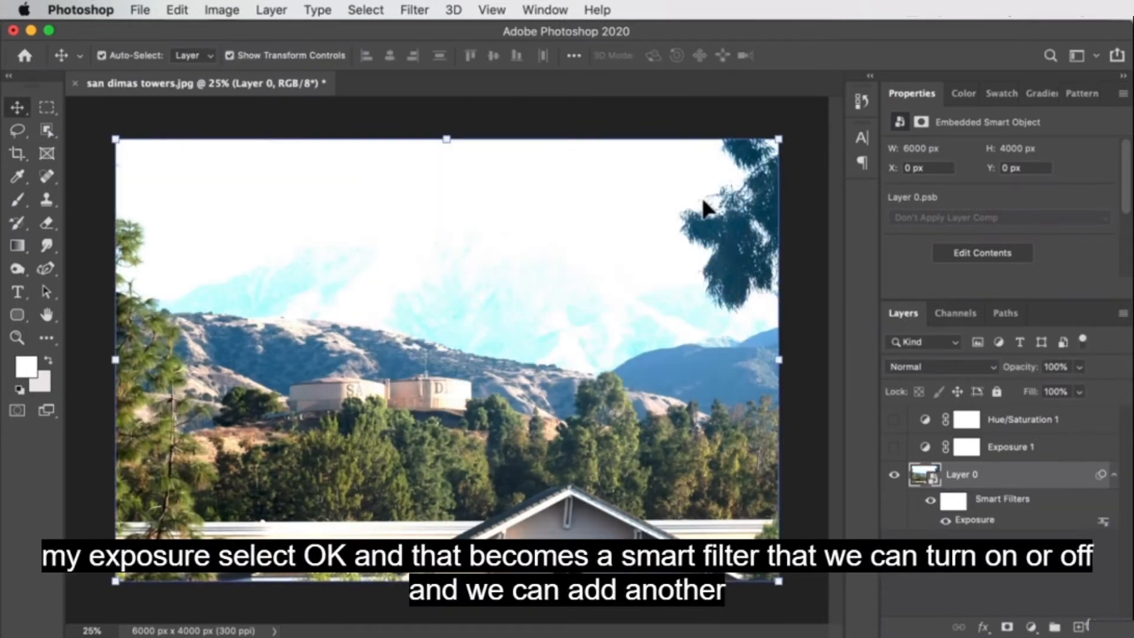
- Toggle the smart filters off and on, and add a Hue/Saturation smart filter with saturation +34 to Layer 0
left_click(930, 501)
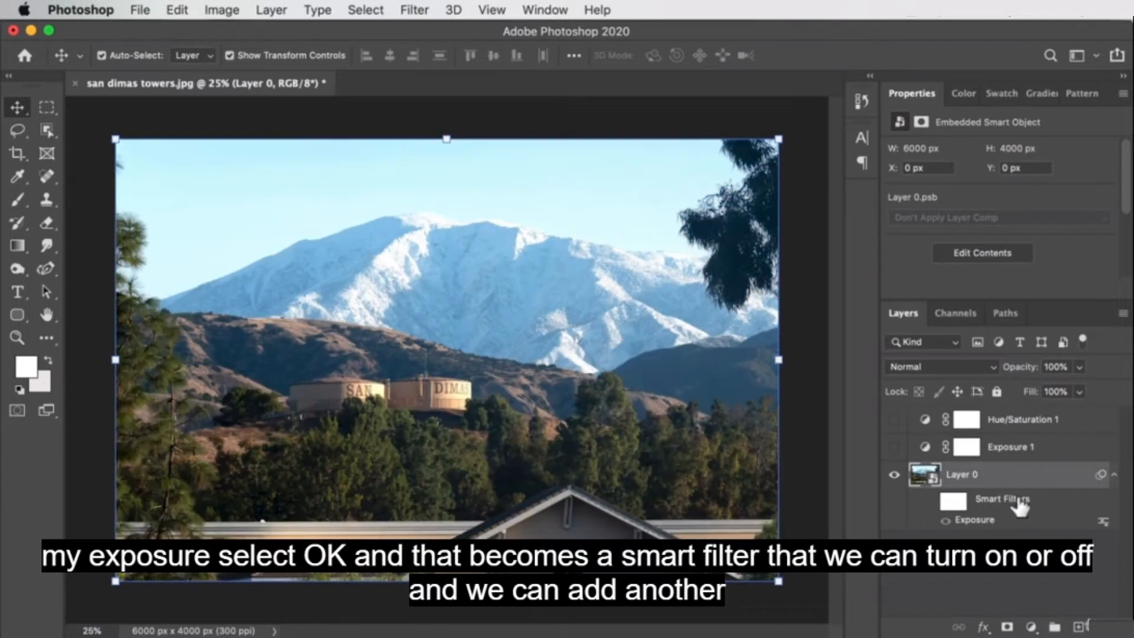
left_click(930, 501)
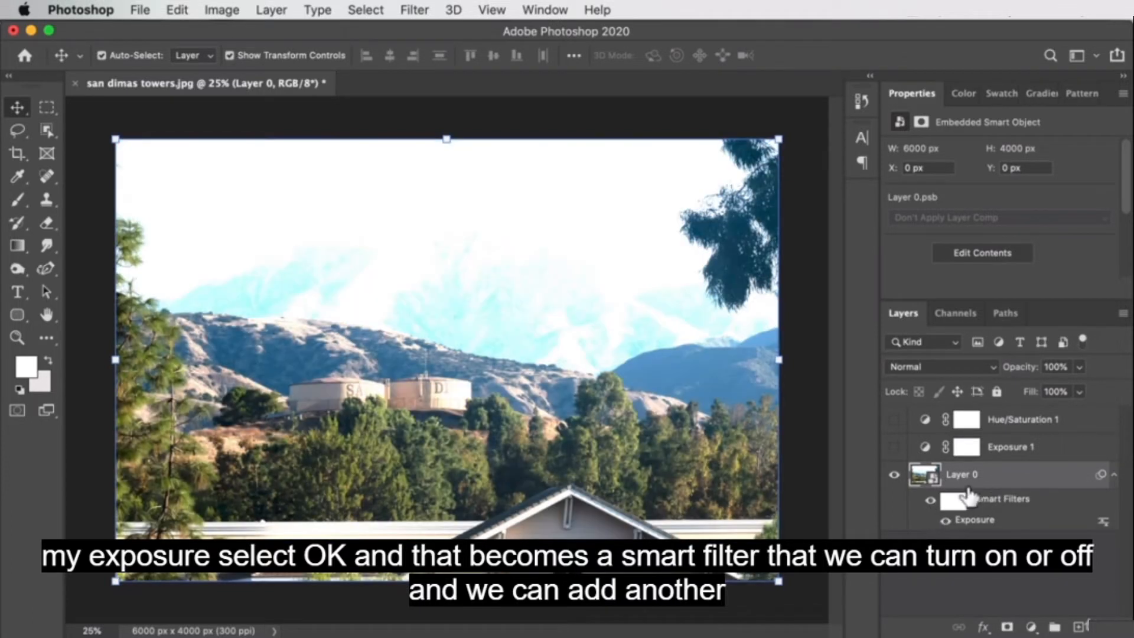
left_click(222, 10)
mouse_move(354, 58)
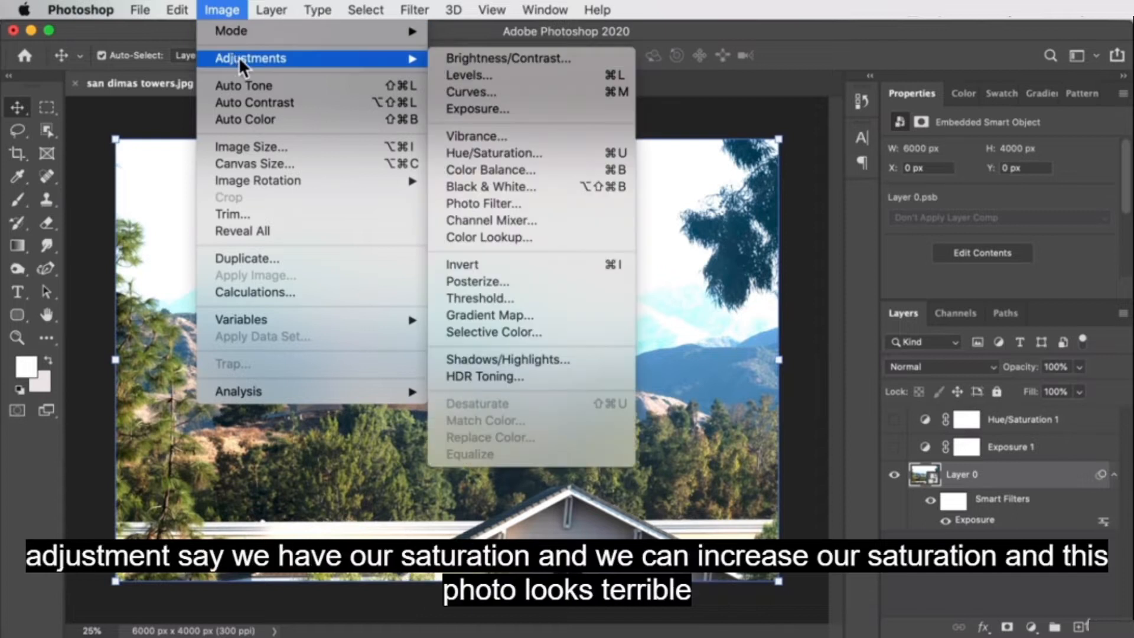
left_click(521, 153)
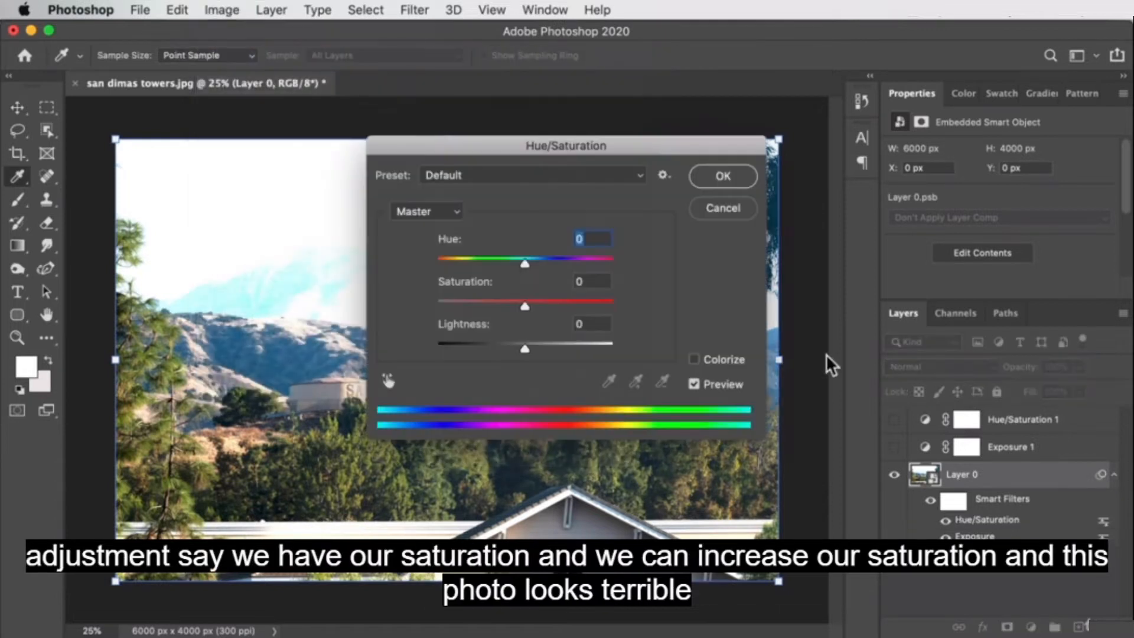
left_click_drag(526, 303, 554, 305)
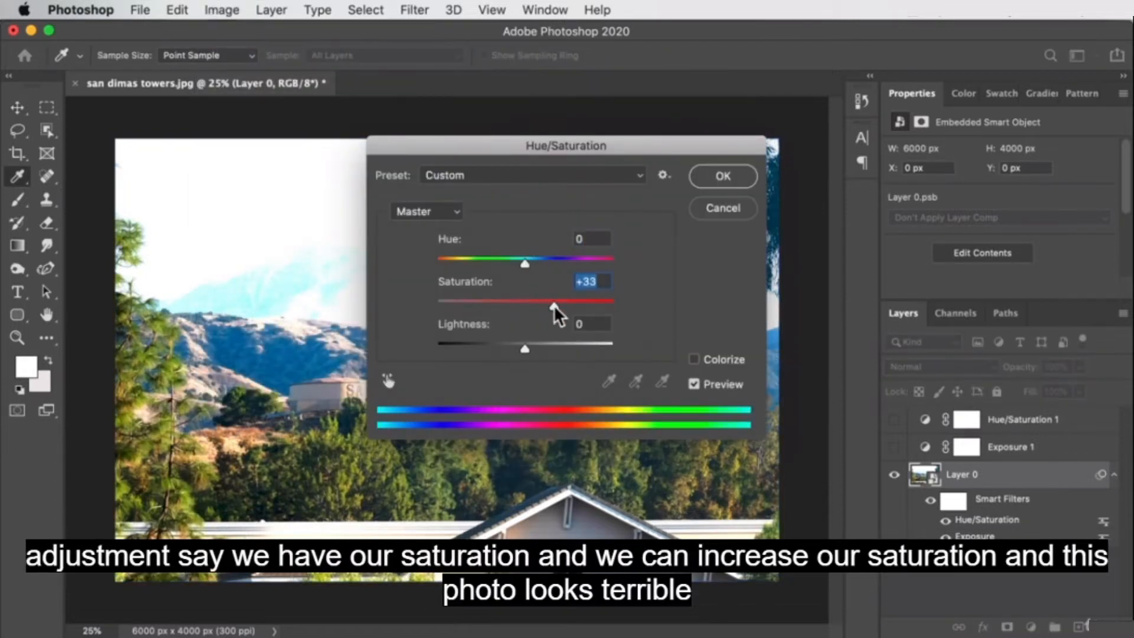
left_click(724, 176)
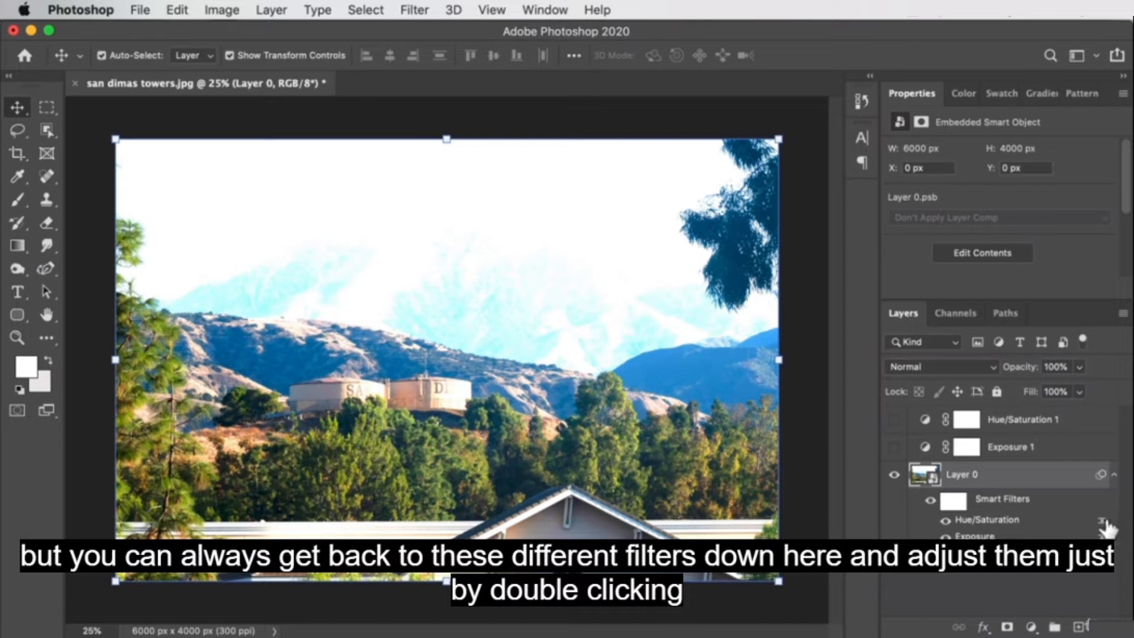
- Reopen the Hue/Saturation smart filter's settings without changing them, and hide both the Hue/Saturation and Exposure smart filters
double_click(984, 520)
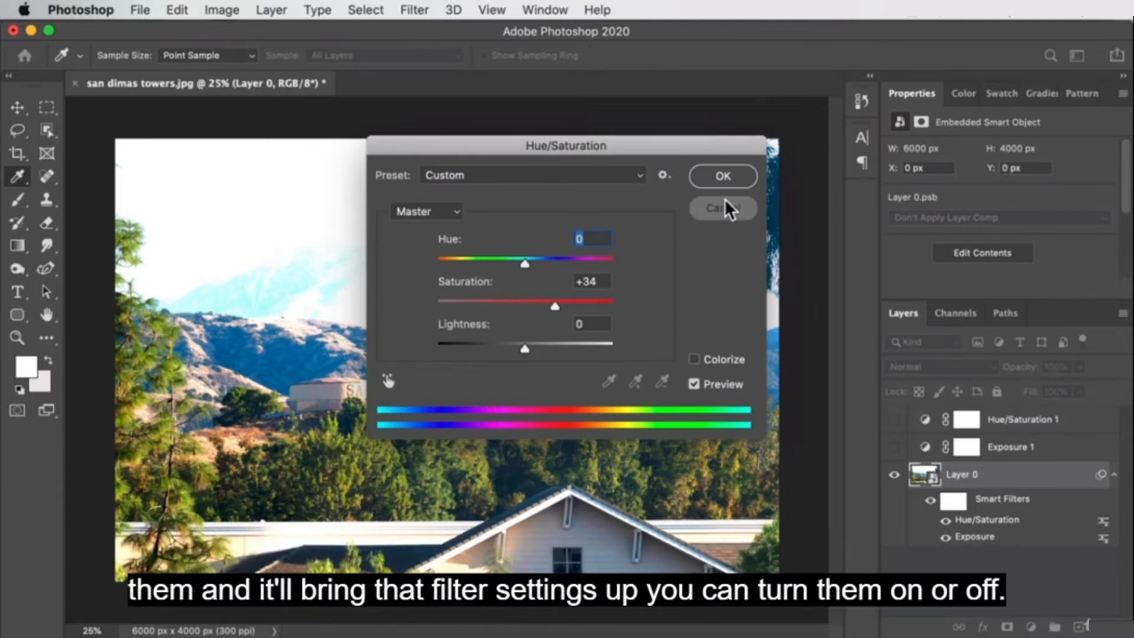
left_click(726, 208)
left_click(945, 520)
left_click(946, 537)
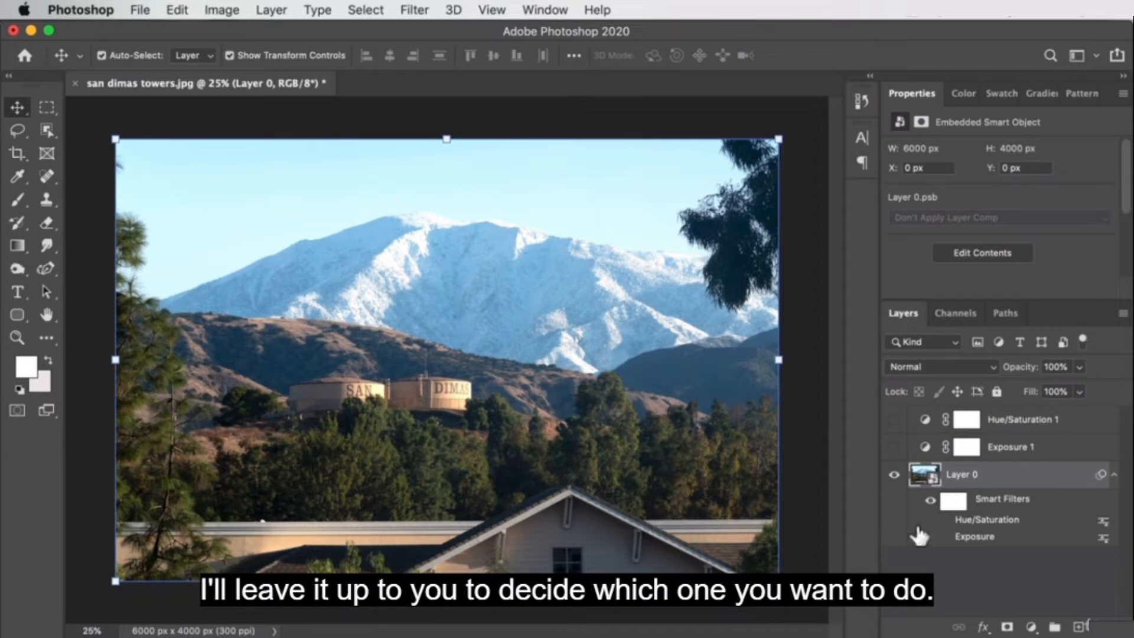
left_click(1054, 451)
left_click(1057, 420)
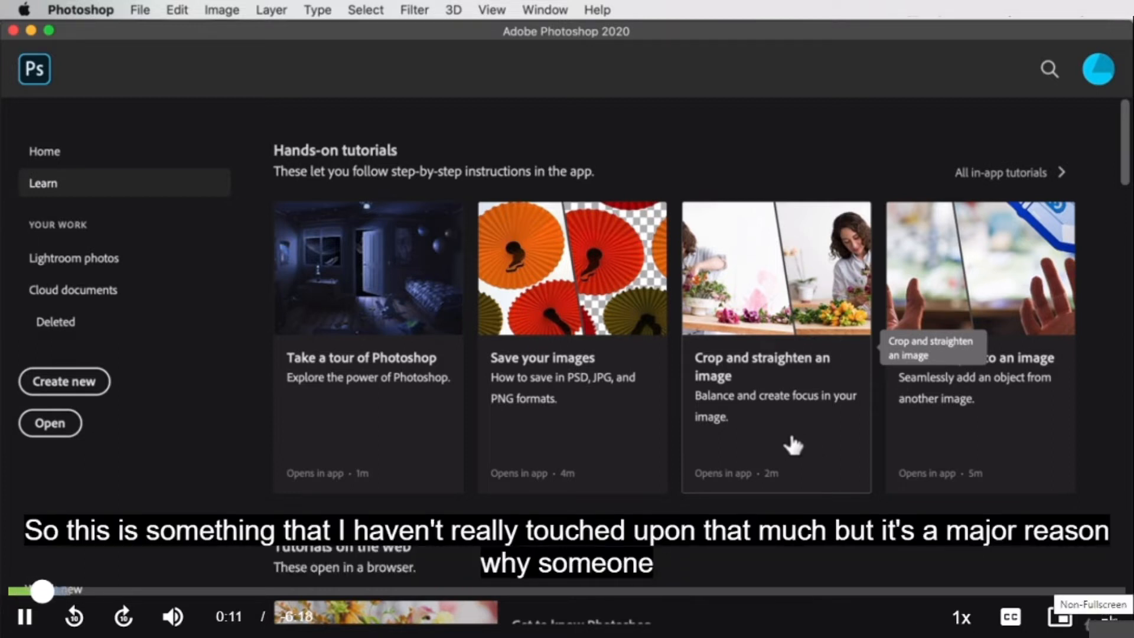
left_click(514, 591)
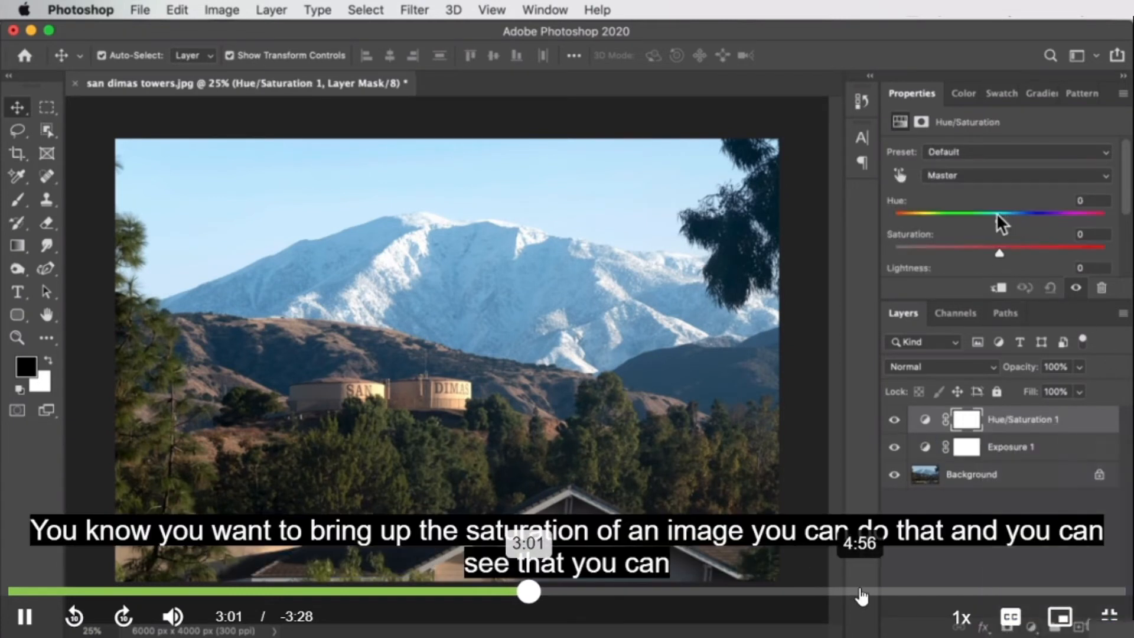
left_click(861, 592)
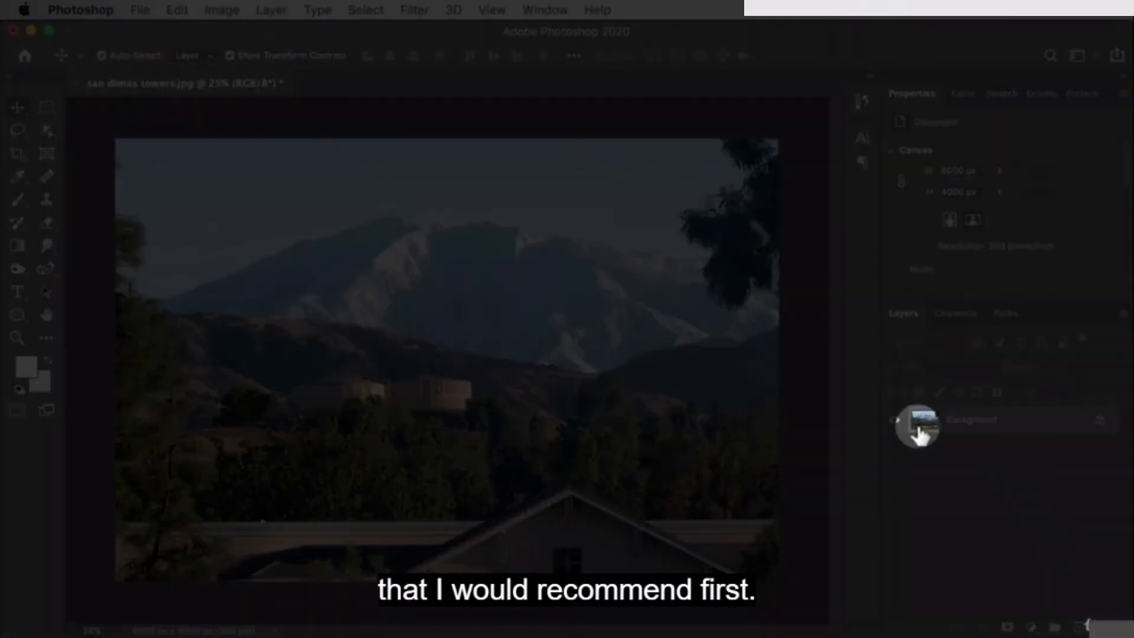
left_click(1032, 626)
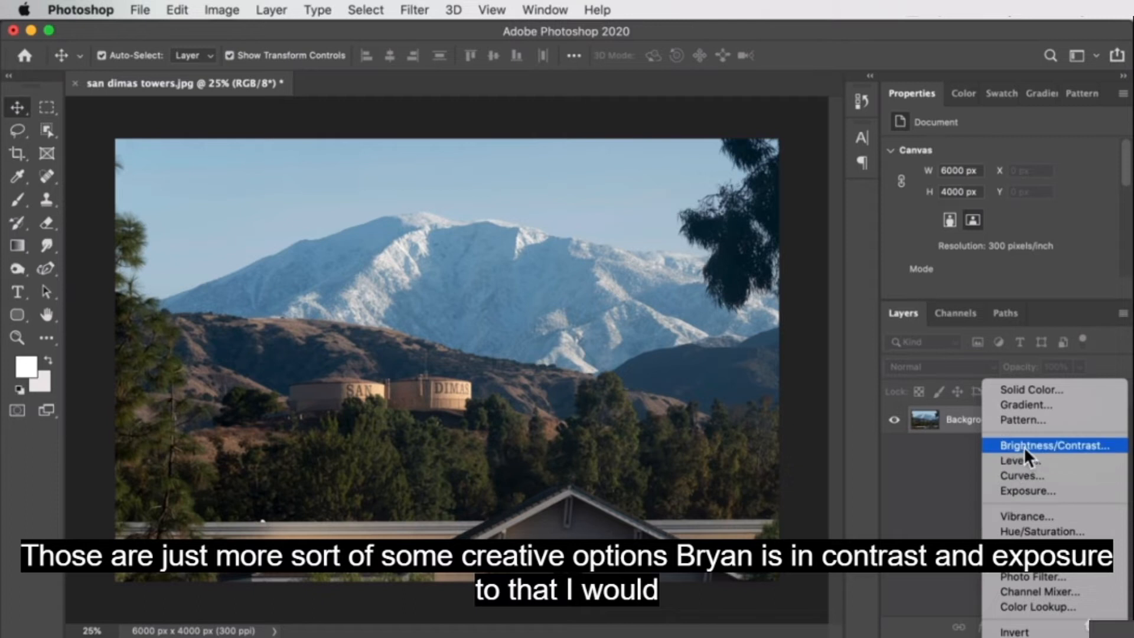
left_click(1026, 492)
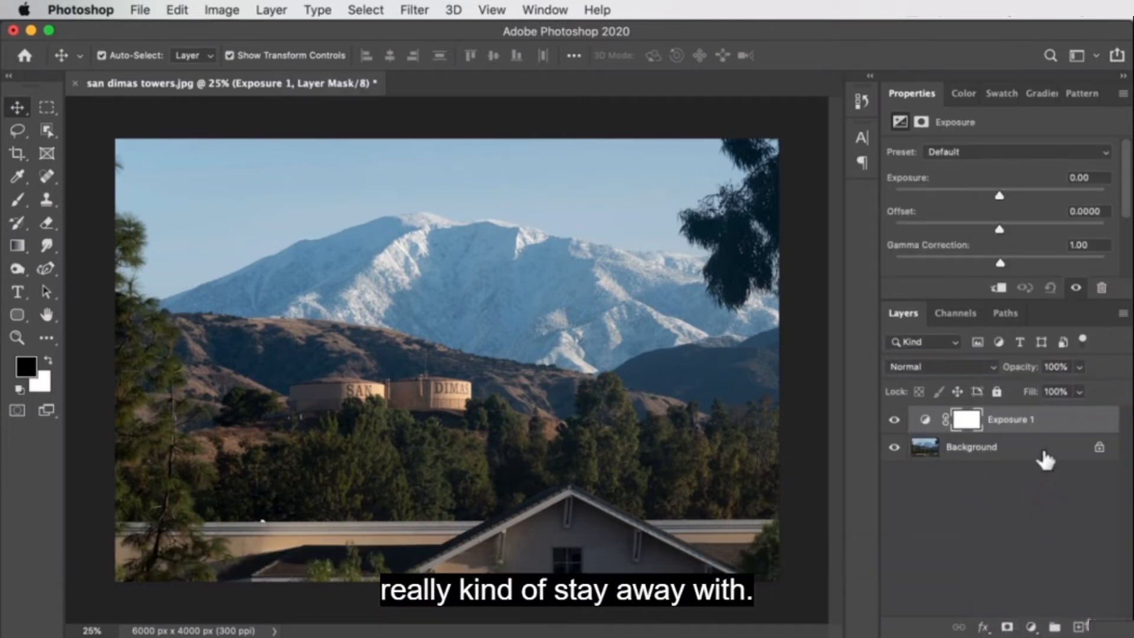
key("BackSpace")
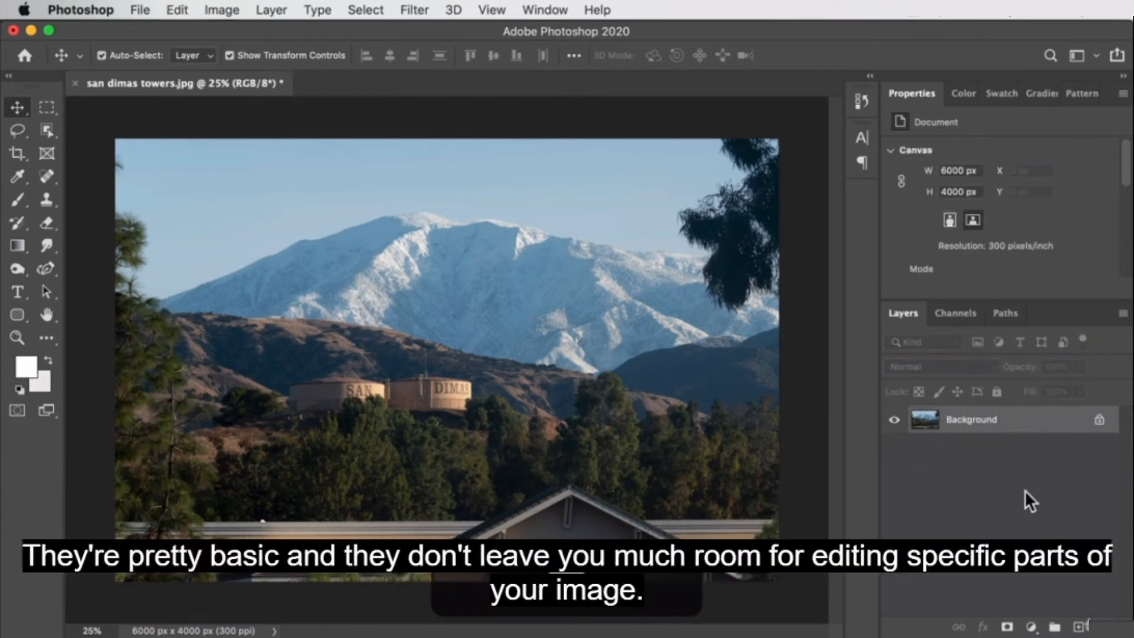
- Add a Levels adjustment layer above the Background layer and enlarge the area showing its settings
left_click(1031, 627)
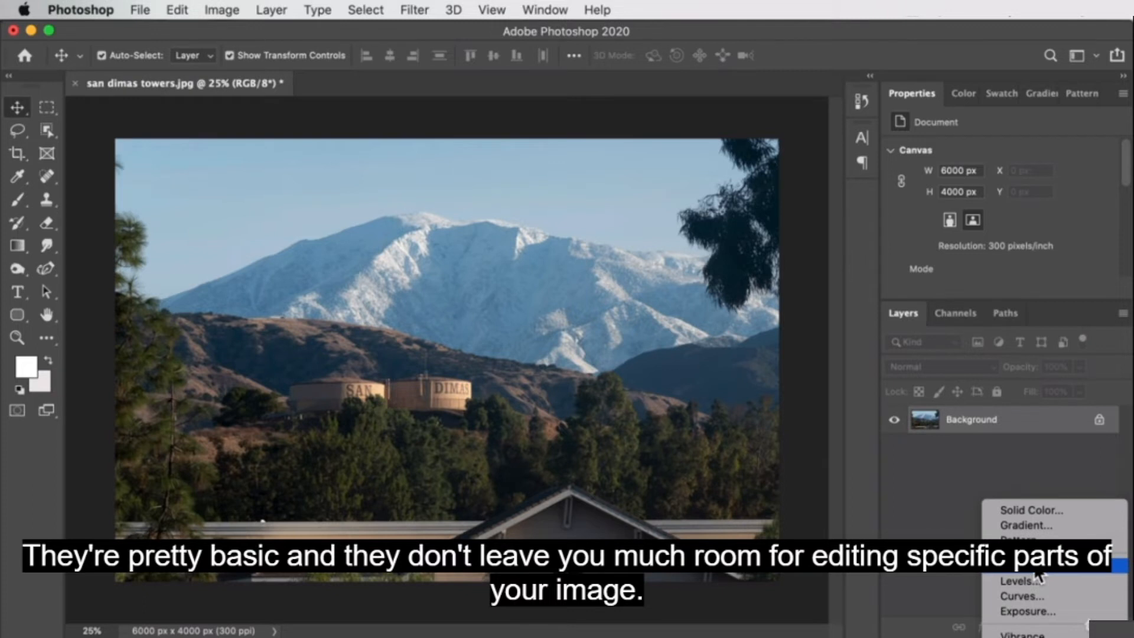
left_click(1023, 582)
left_click_drag(969, 303, 958, 393)
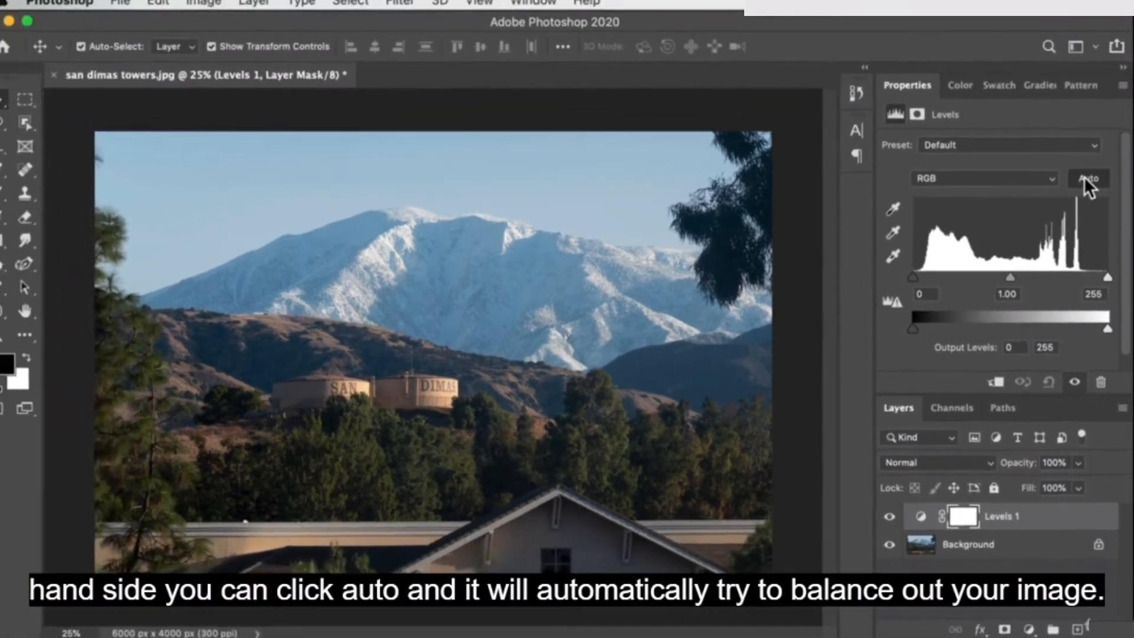
- Try the automatic Levels correction on the image and undo it to restore the default levels
left_click(1077, 137)
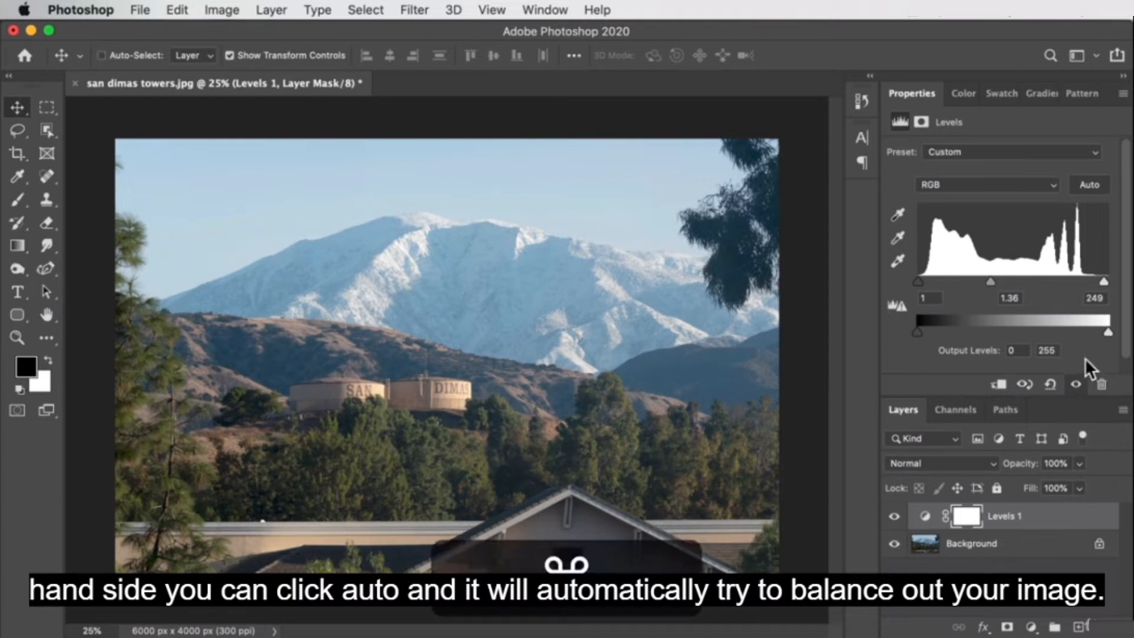
left_click(1050, 384)
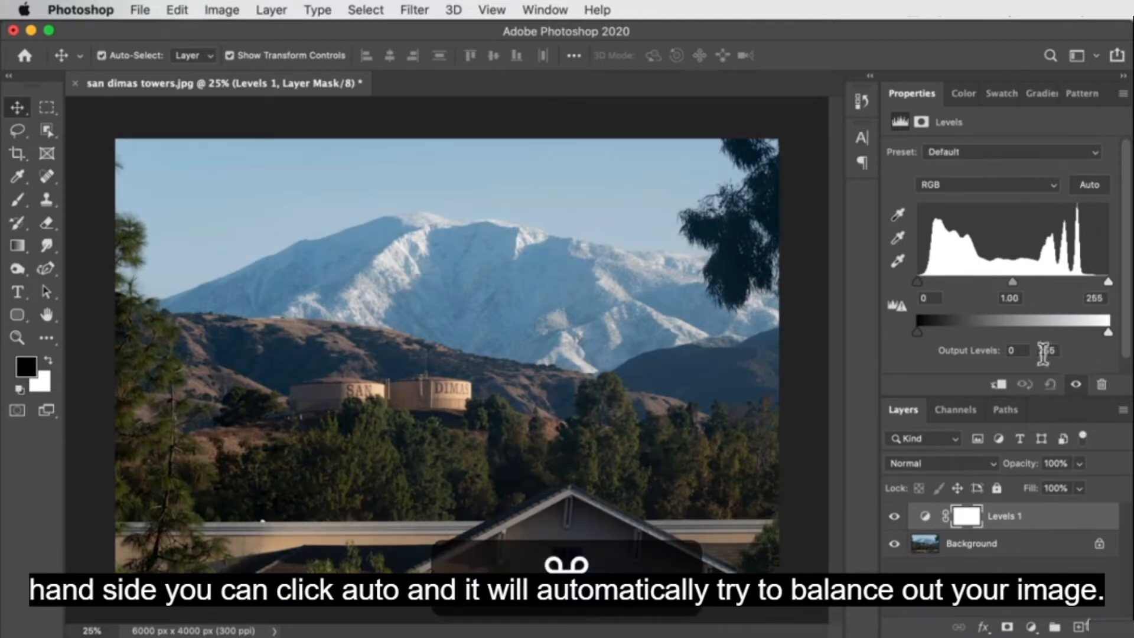
left_click(1085, 184)
key("ctrl+z")
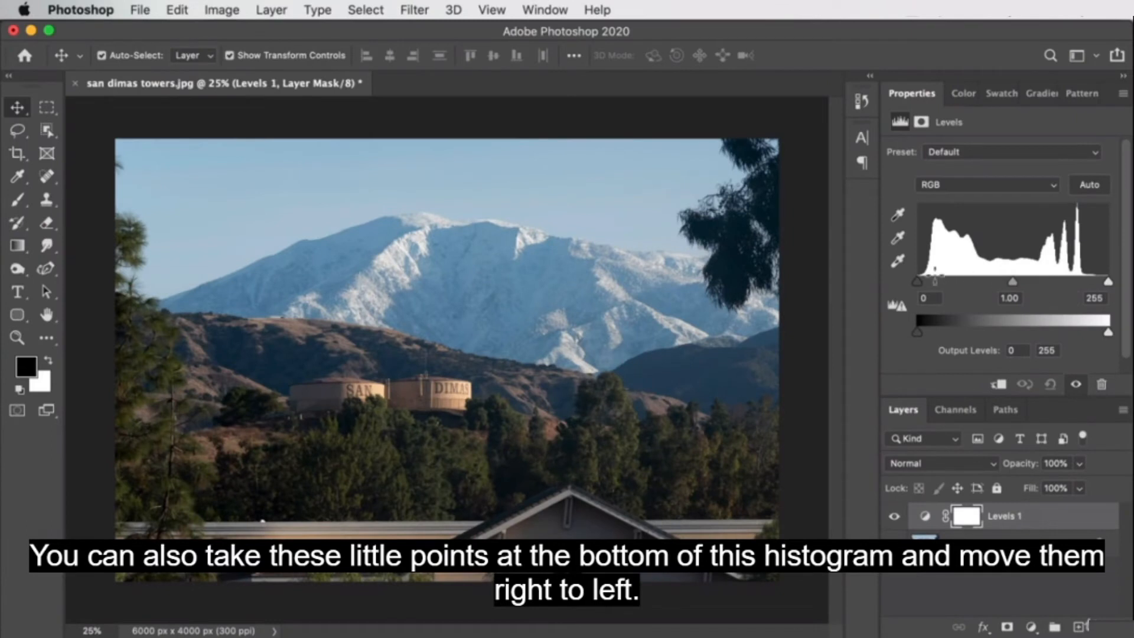
- Try raising the Levels black point to 18, return it to 0, and test shifting the white point
mouse_move(914, 280)
left_mouse_down()
mouse_move(932, 279)
mouse_move(900, 282)
mouse_move(976, 282)
mouse_move(884, 286)
mouse_move(947, 286)
mouse_move(909, 282)
mouse_move(930, 279)
left_mouse_up()
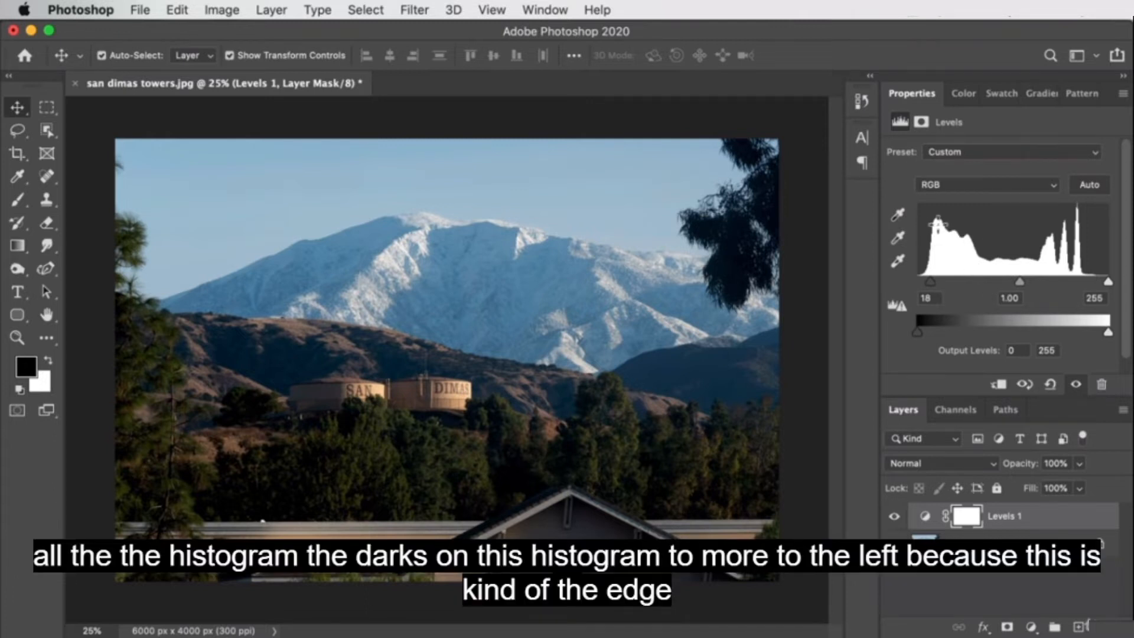
left_click_drag(932, 281, 913, 278)
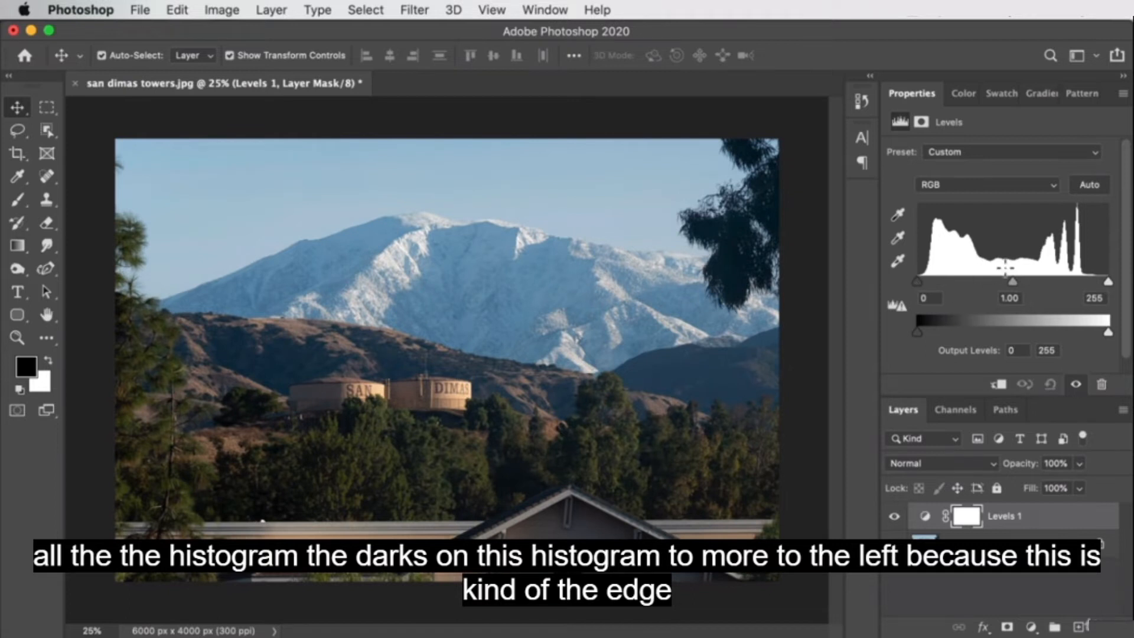
mouse_move(917, 281)
left_mouse_down()
mouse_move(937, 280)
mouse_move(900, 273)
left_mouse_up()
mouse_move(1106, 282)
left_mouse_down()
mouse_move(1050, 278)
mouse_move(1128, 281)
left_mouse_up()
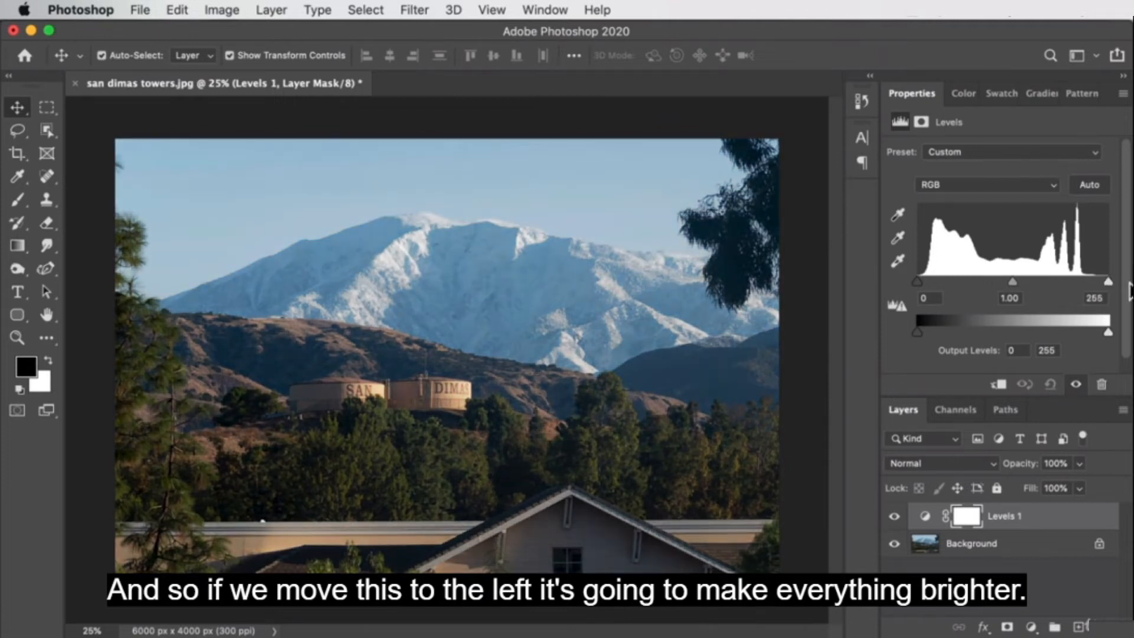
- Set the Levels adjustment's black input to 20 and its midtone input to 1.10, keeping the white input at 255
mouse_move(1012, 281)
left_mouse_down()
mouse_move(988, 282)
mouse_move(1025, 284)
mouse_move(988, 296)
mouse_move(1026, 288)
mouse_move(987, 284)
mouse_move(1079, 282)
mouse_move(974, 285)
mouse_move(1051, 285)
mouse_move(992, 286)
left_mouse_up()
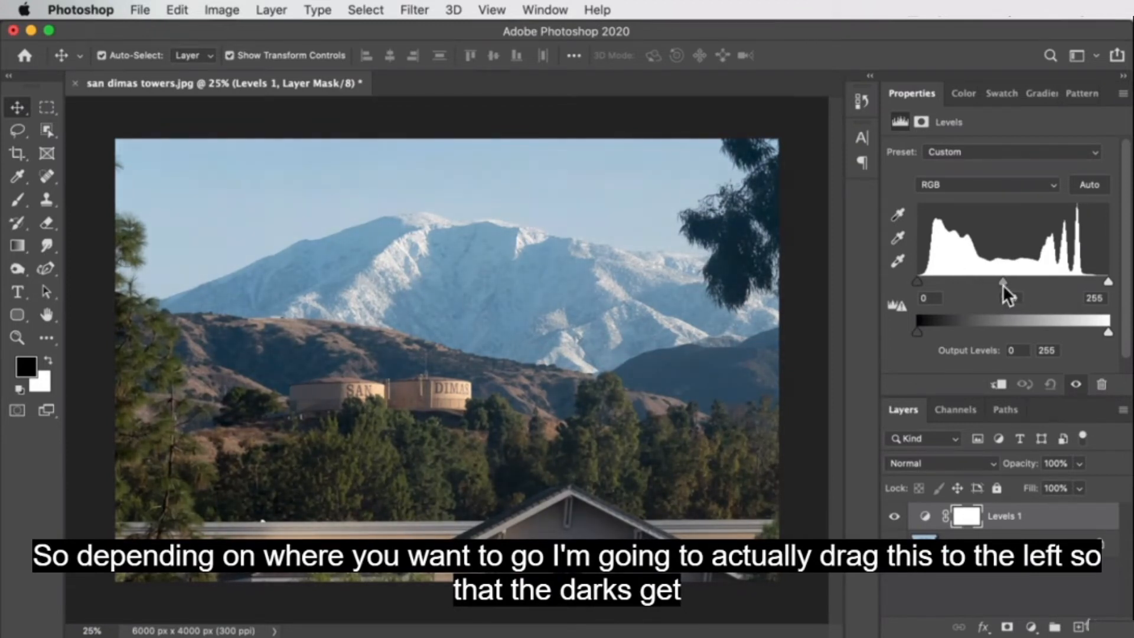
left_click_drag(917, 281, 934, 283)
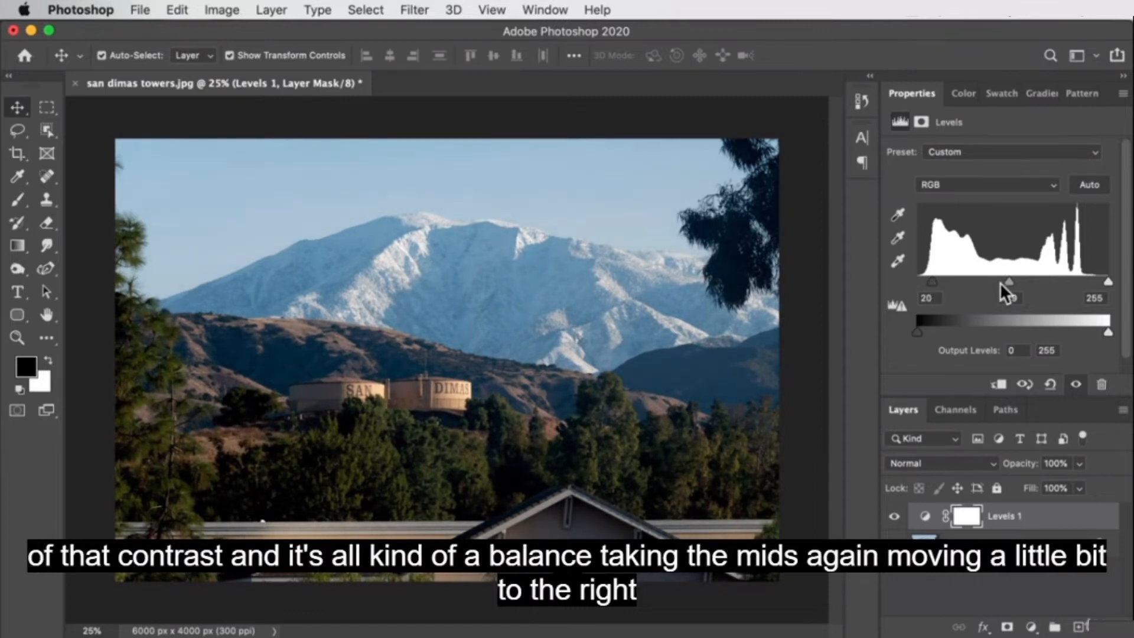
left_click_drag(1108, 281, 1132, 294)
left_click_drag(1010, 282, 1013, 274)
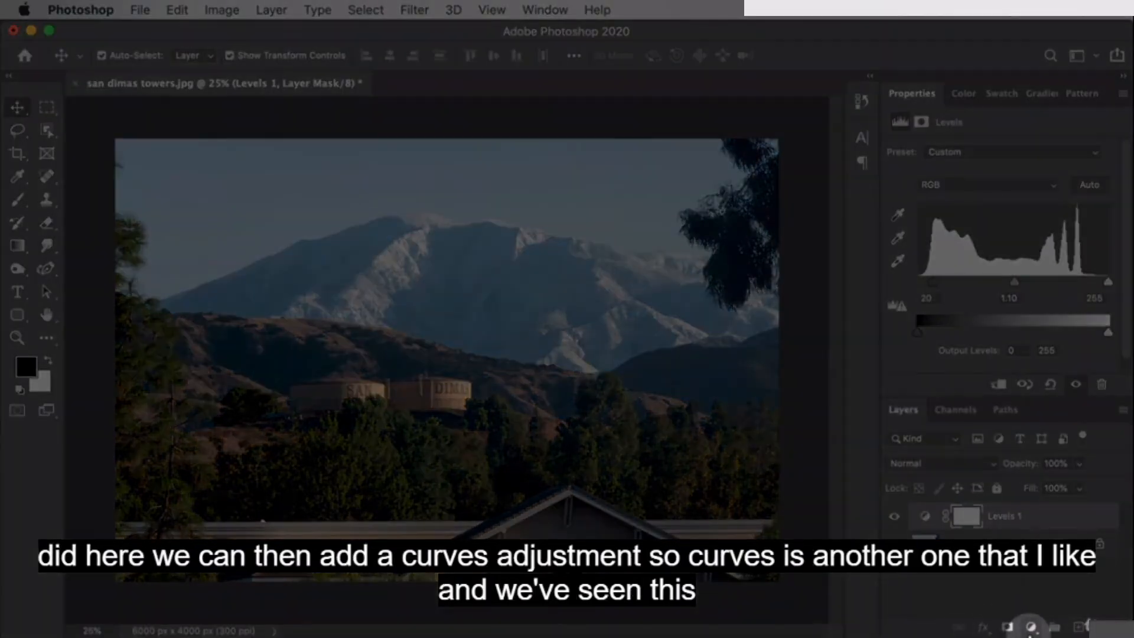
- Add a Curves adjustment layer above the Levels layer, try pulling the curve's upper part down, and undo that curve change
left_click(1030, 628)
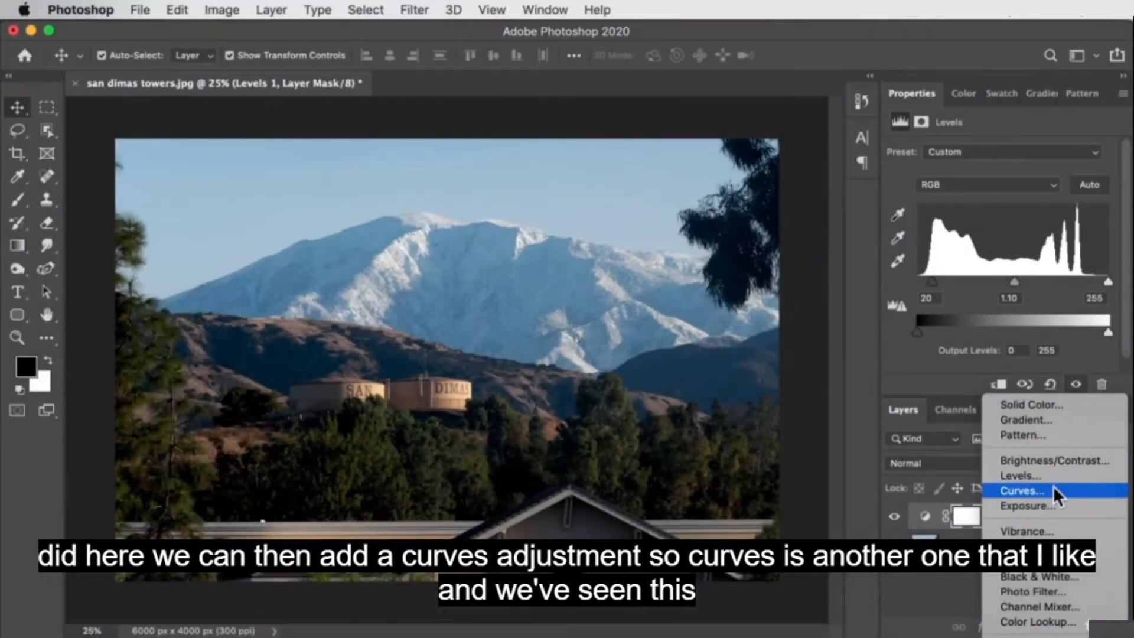
left_click(1059, 494)
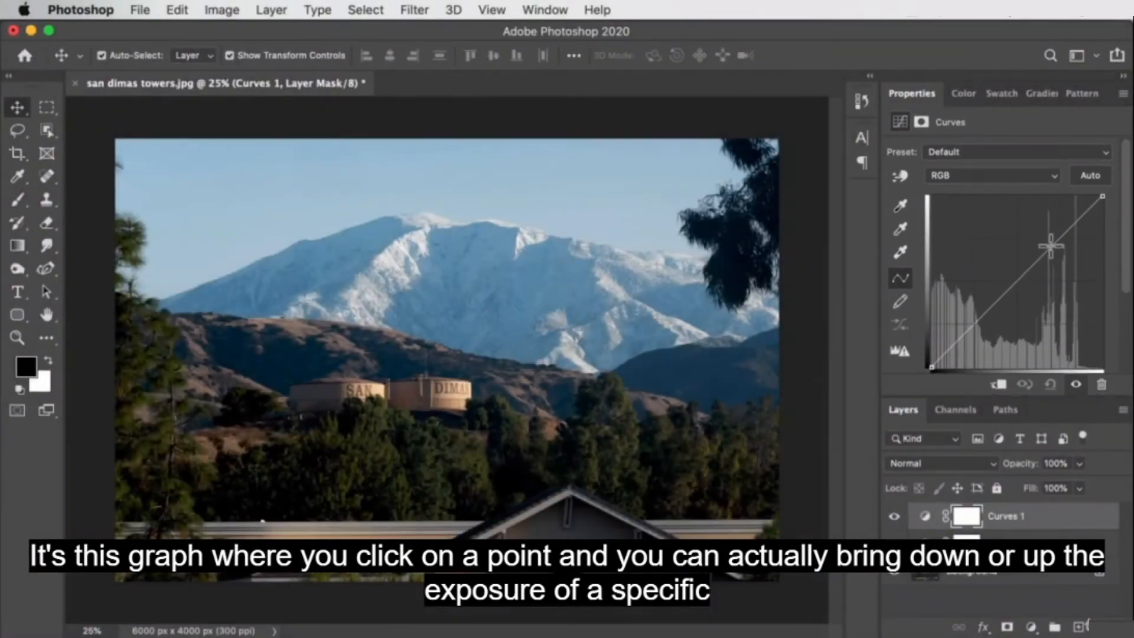
mouse_move(1055, 244)
left_mouse_down()
mouse_move(1072, 231)
mouse_move(1078, 241)
mouse_move(1067, 225)
mouse_move(1075, 244)
left_mouse_up()
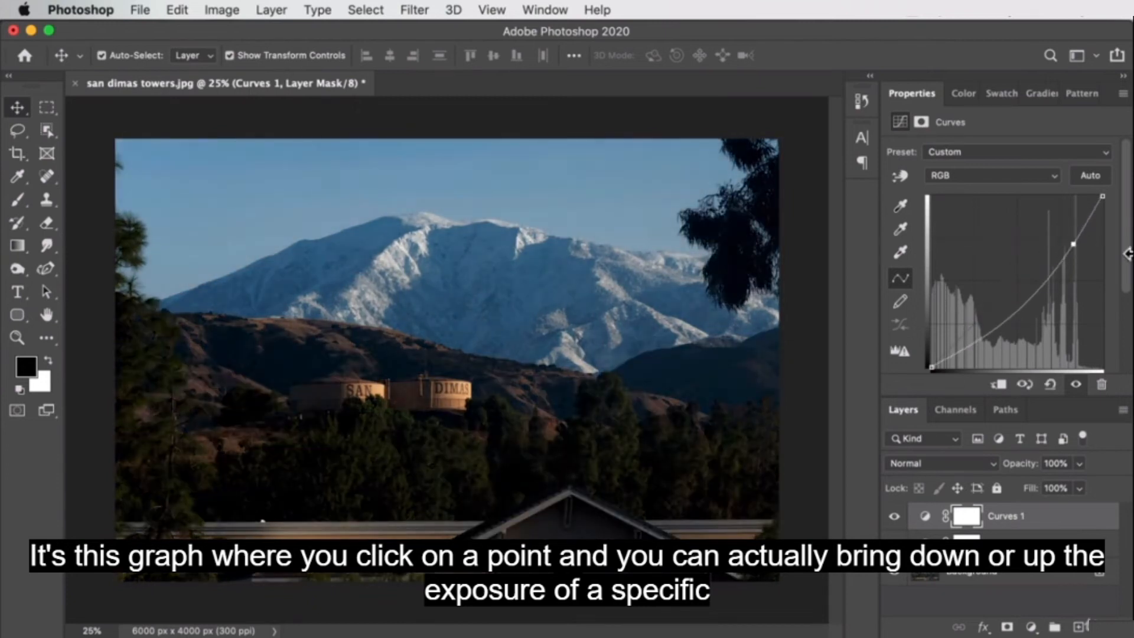
key("super+z")
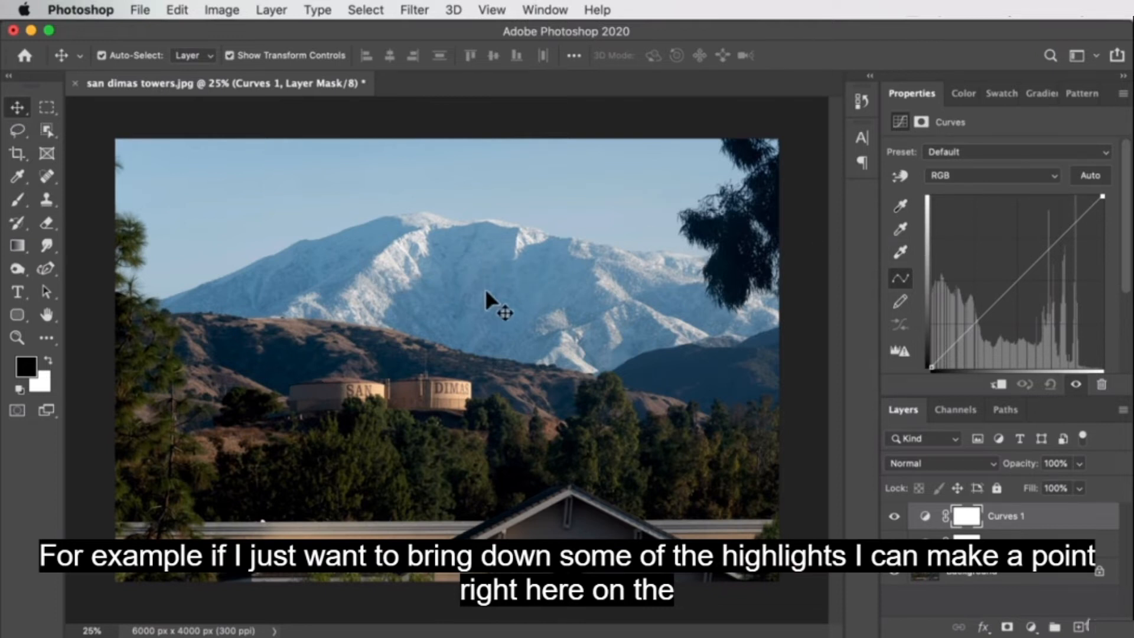
- Anchor the RGB curve below the highlights, pull its highlight part slightly down, and compare the photo with the Curves layer hidden and shown
left_click(1047, 249)
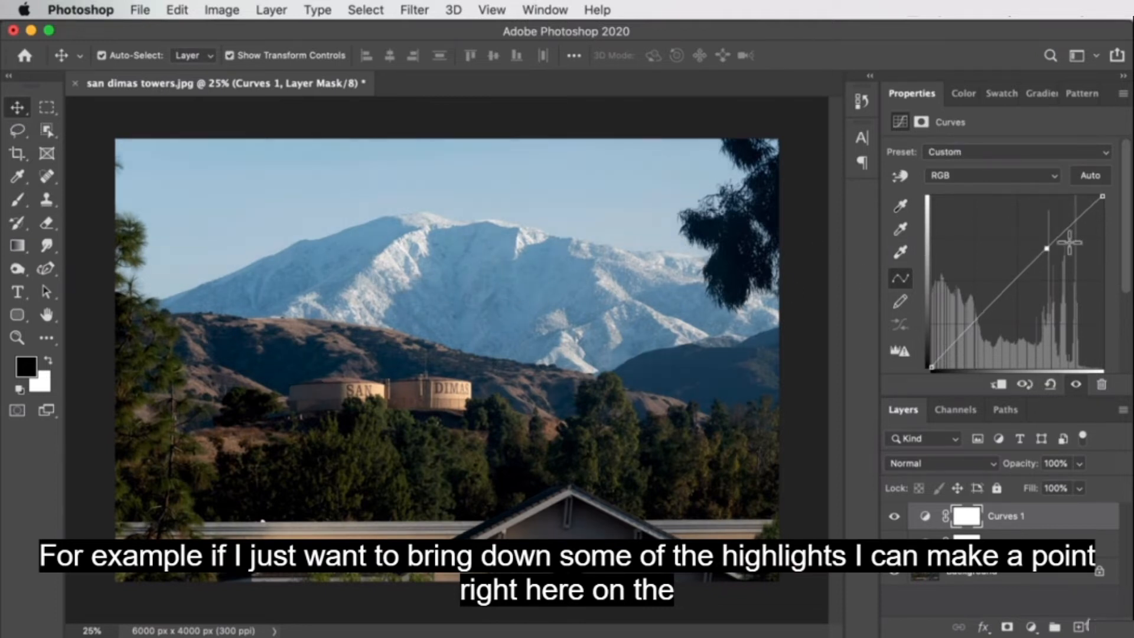
key("super+z")
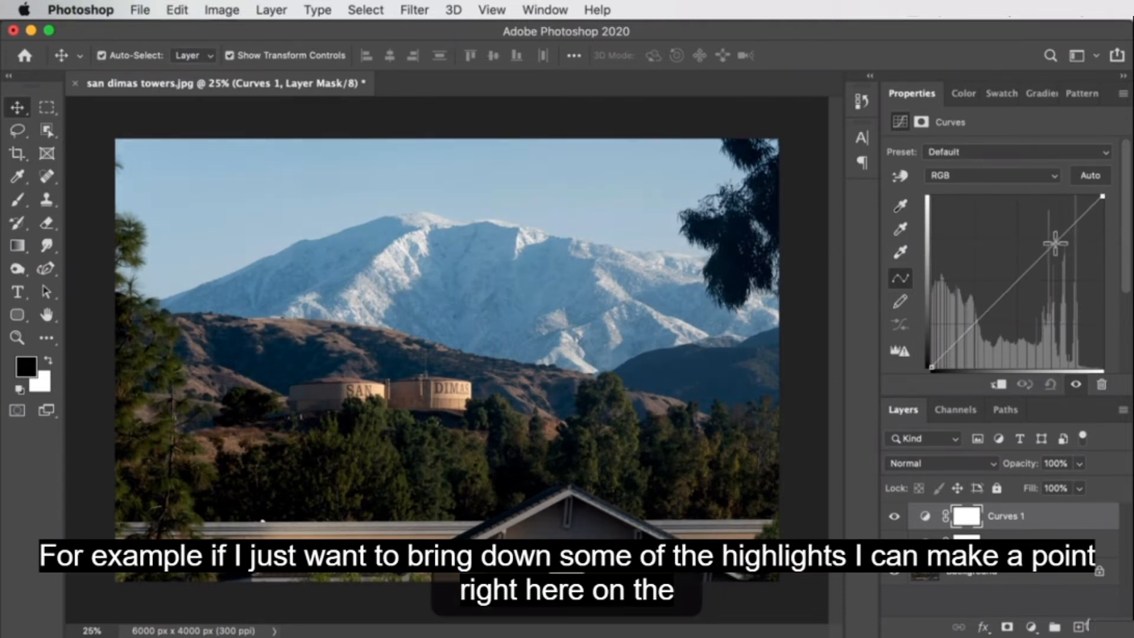
left_click(1040, 259)
mouse_move(1071, 228)
left_mouse_down()
mouse_move(1044, 264)
mouse_move(1074, 243)
mouse_move(1039, 267)
mouse_move(1076, 235)
left_mouse_up()
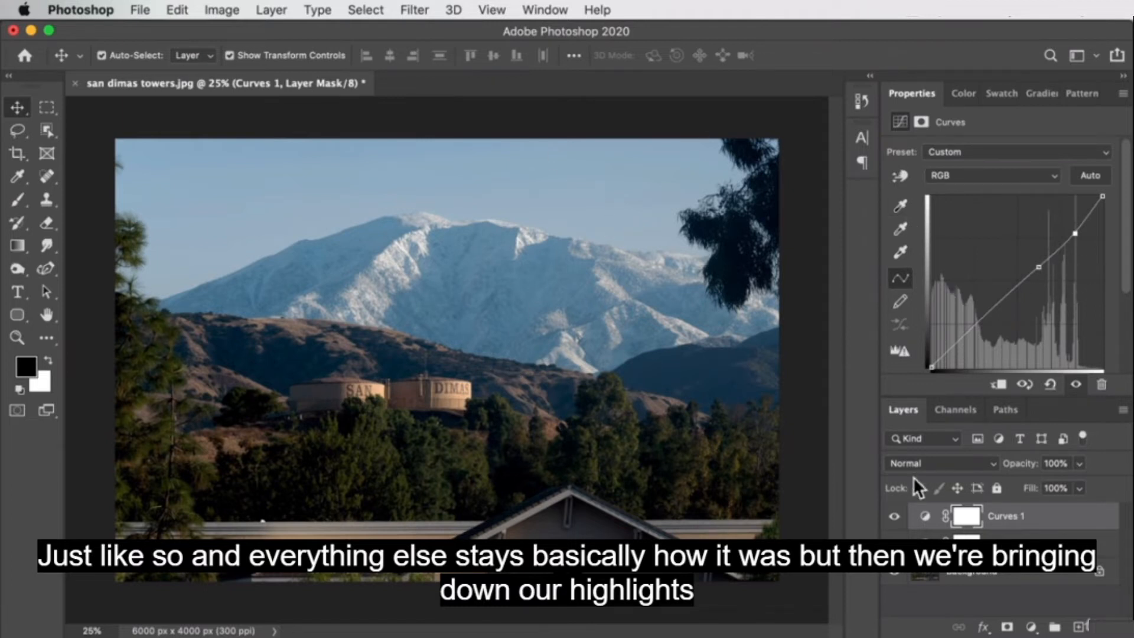
left_click(895, 518)
left_click(895, 518)
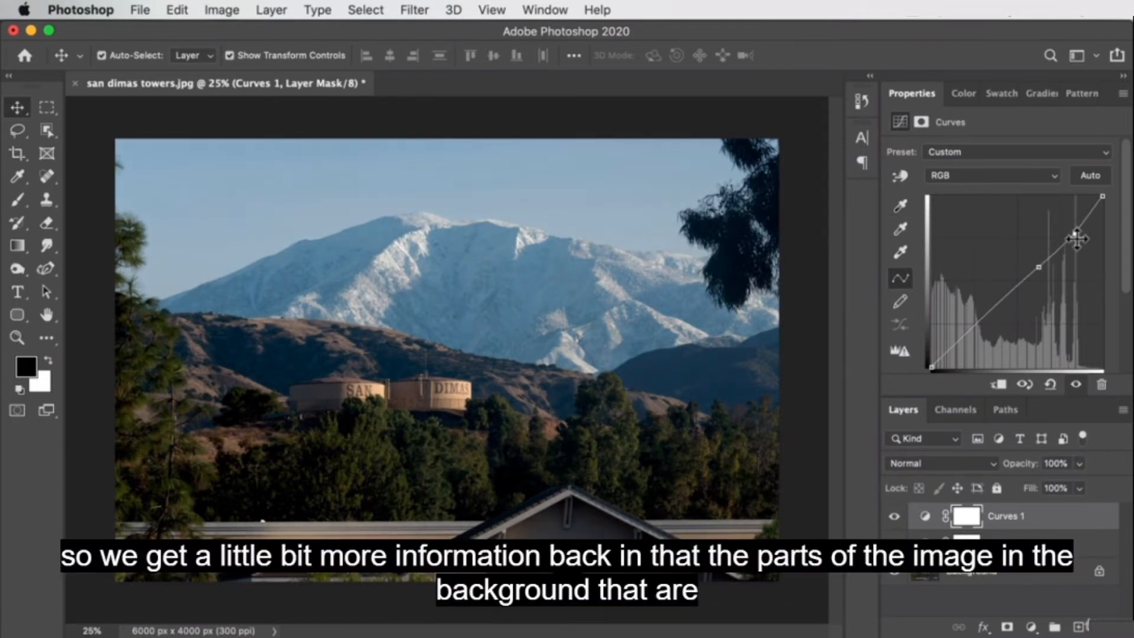
- Lower the curve's highlight point a little more and compare the photo again by toggling the Curves layer's visibility
left_click_drag(1076, 234, 1078, 239)
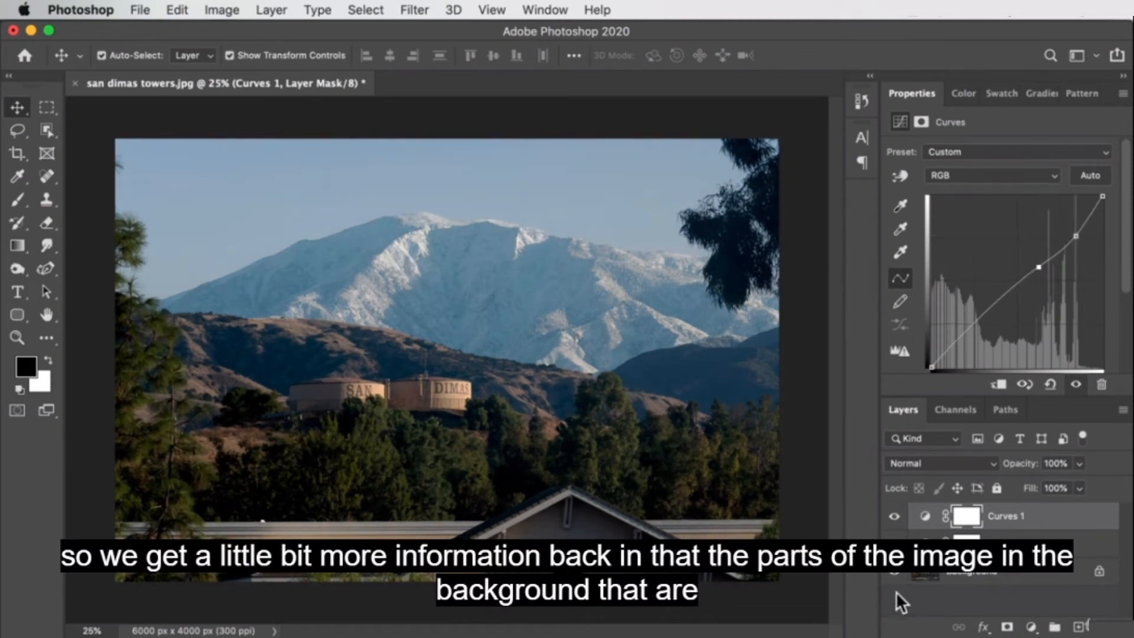
left_click(895, 509)
left_click(895, 509)
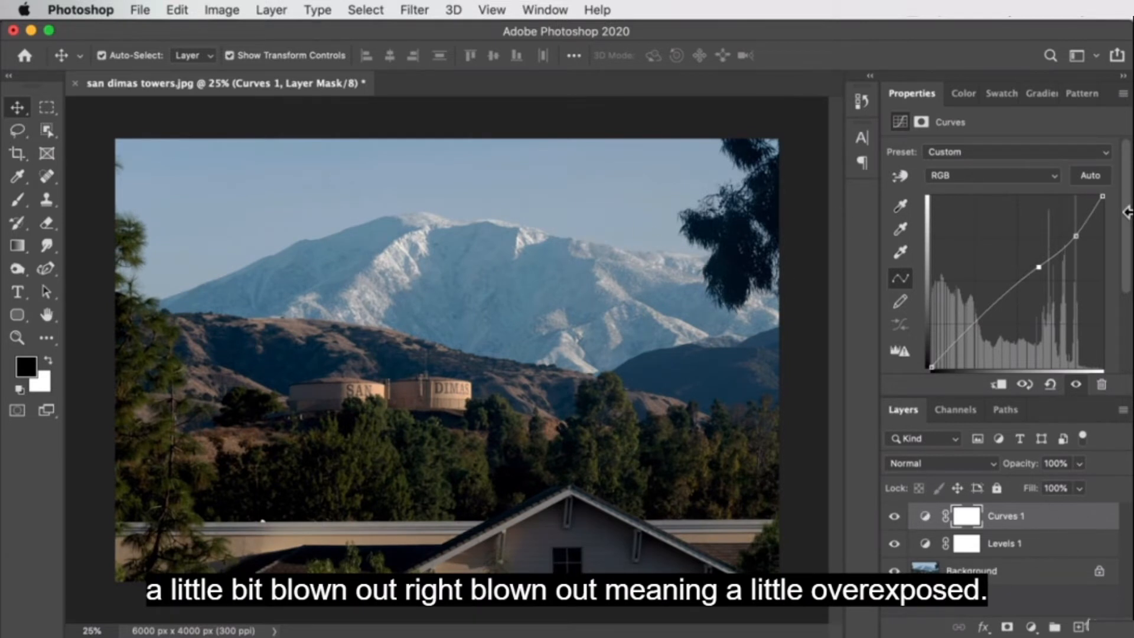
left_click(773, 124)
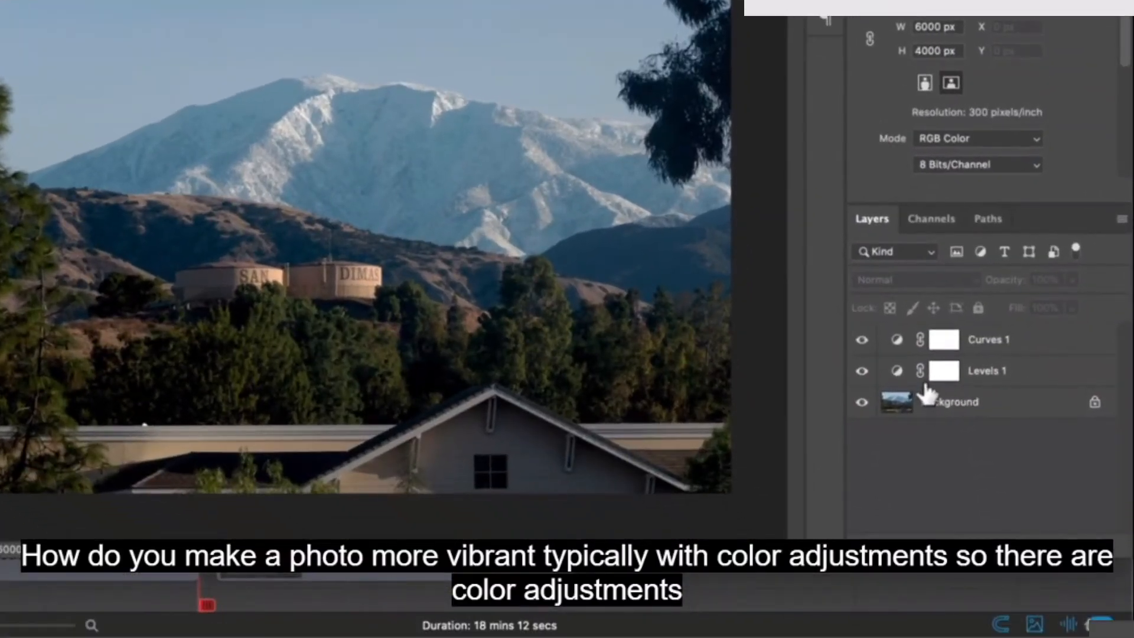
- Add a Vibrance adjustment layer directly above the Background layer
left_click(1010, 404)
left_click(1017, 546)
mouse_move(1028, 620)
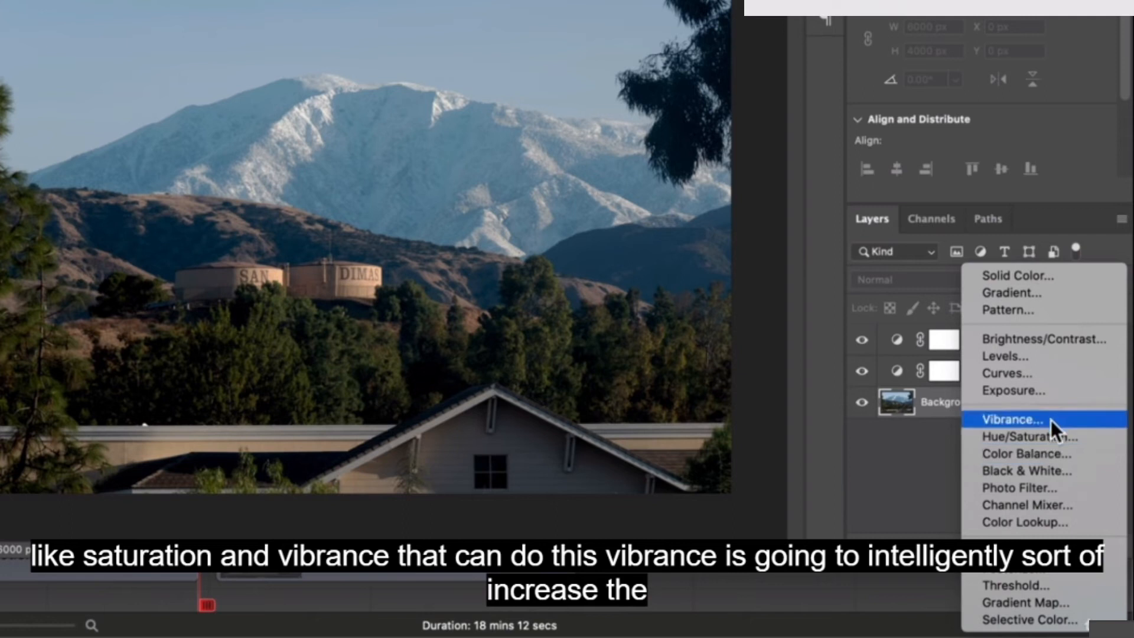
left_click(1051, 419)
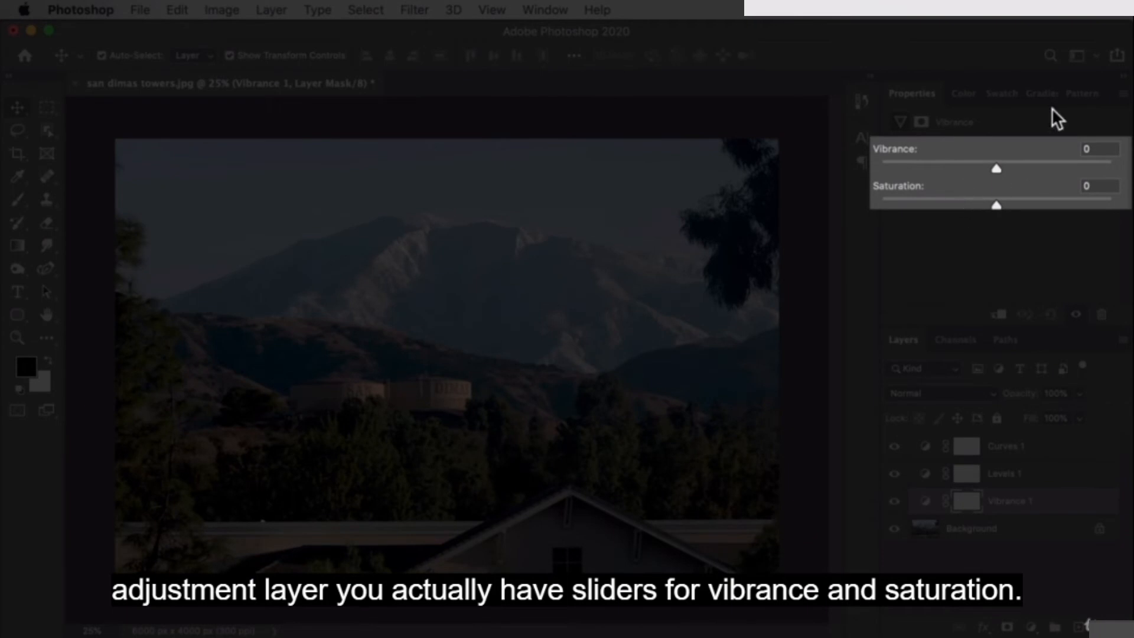
- Try raising the Vibrance value to +54 and reset it to 0
left_click_drag(998, 168, 1069, 183)
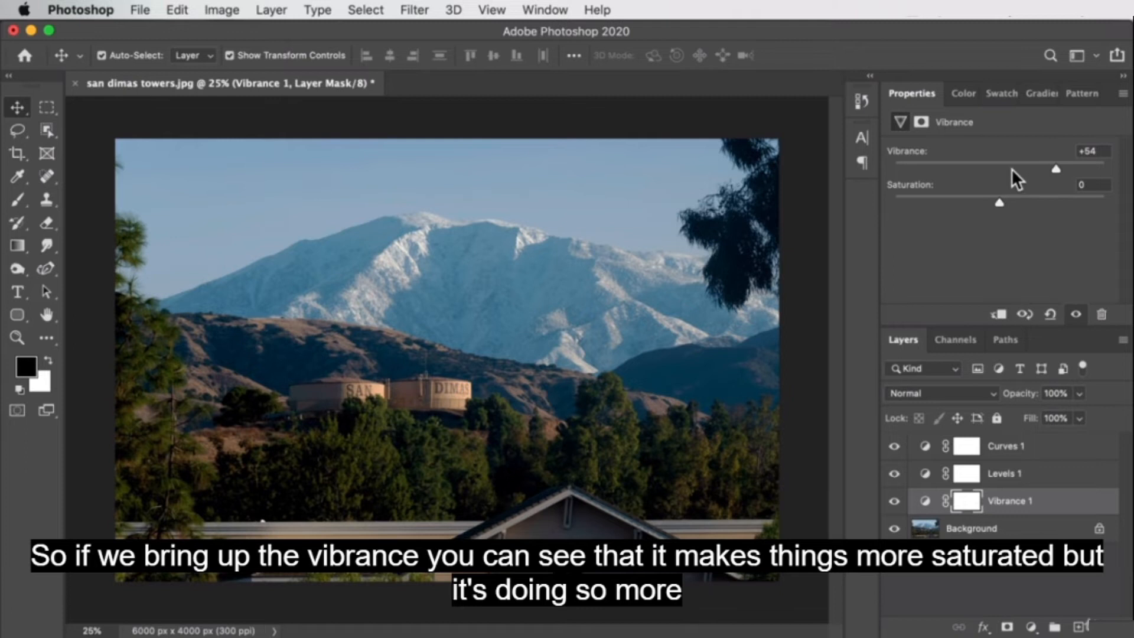
left_click(1055, 168)
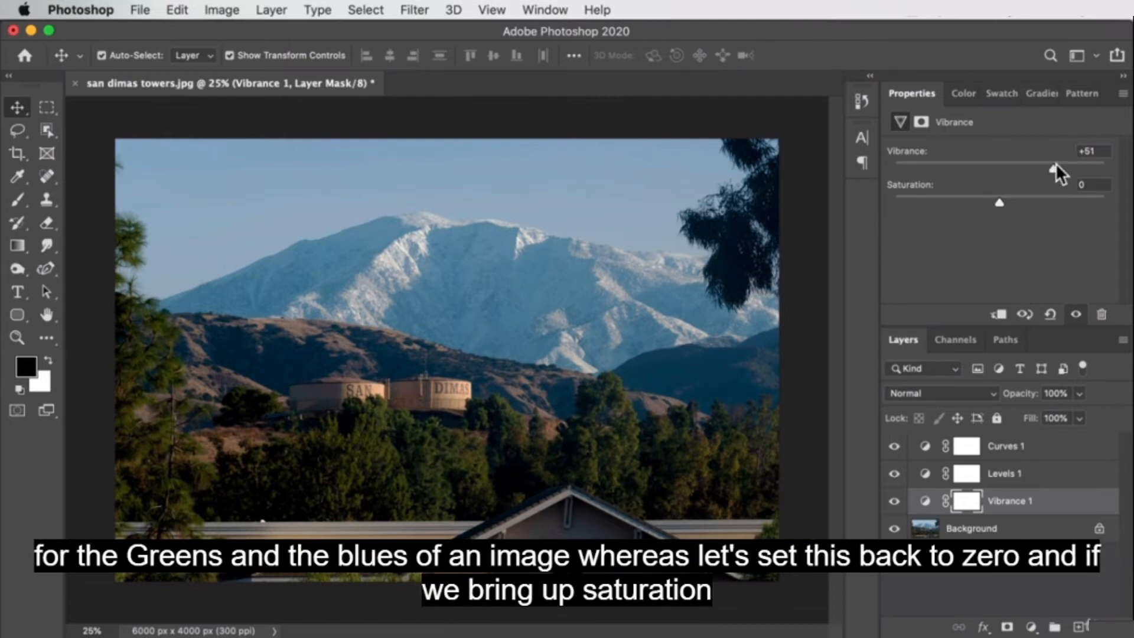
double_click(1092, 151)
type("0")
- Test the Vibrance layer's saturation at +56, +22 and -100, and settle on +18
left_click_drag(1000, 203, 1058, 203)
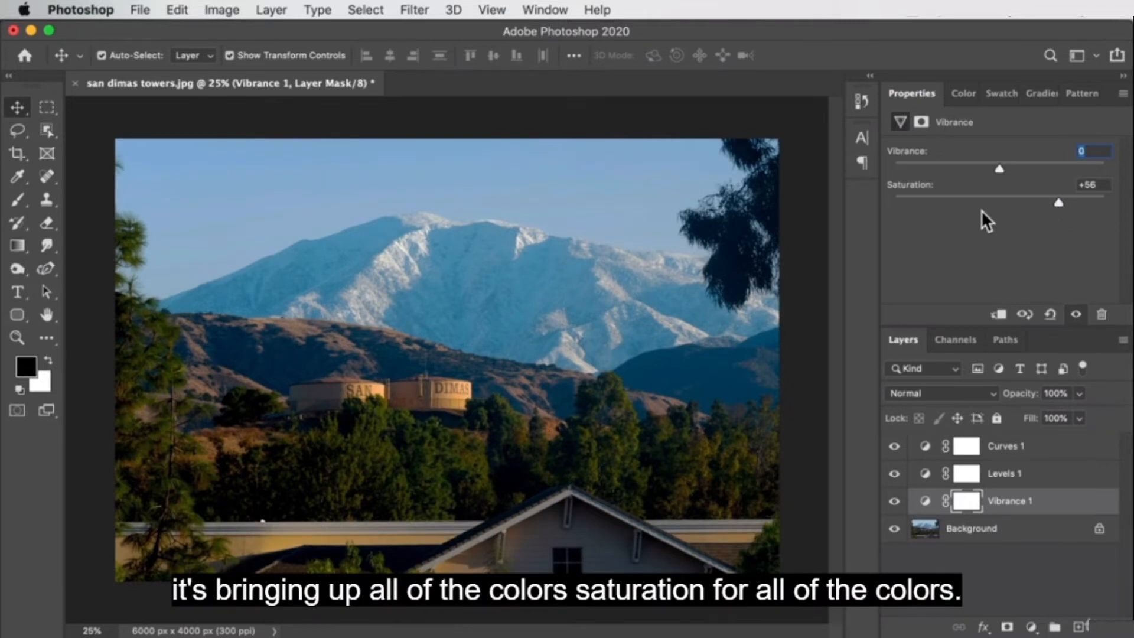
mouse_move(1014, 201)
left_mouse_down()
mouse_move(1036, 198)
mouse_move(1022, 200)
left_mouse_up()
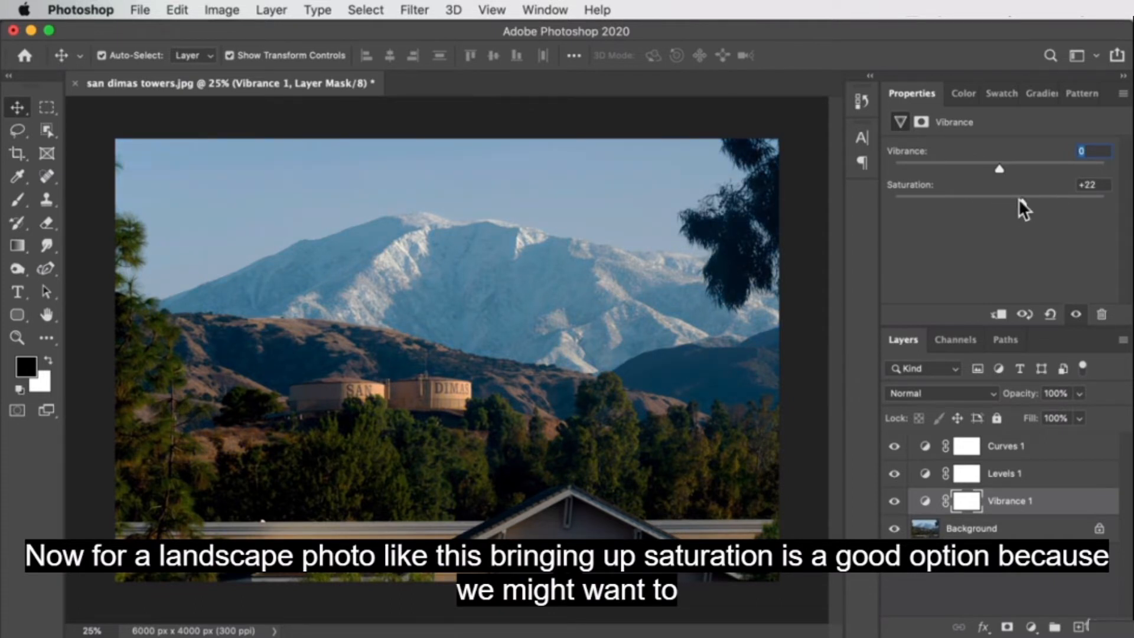
left_click_drag(1019, 197, 789, 194)
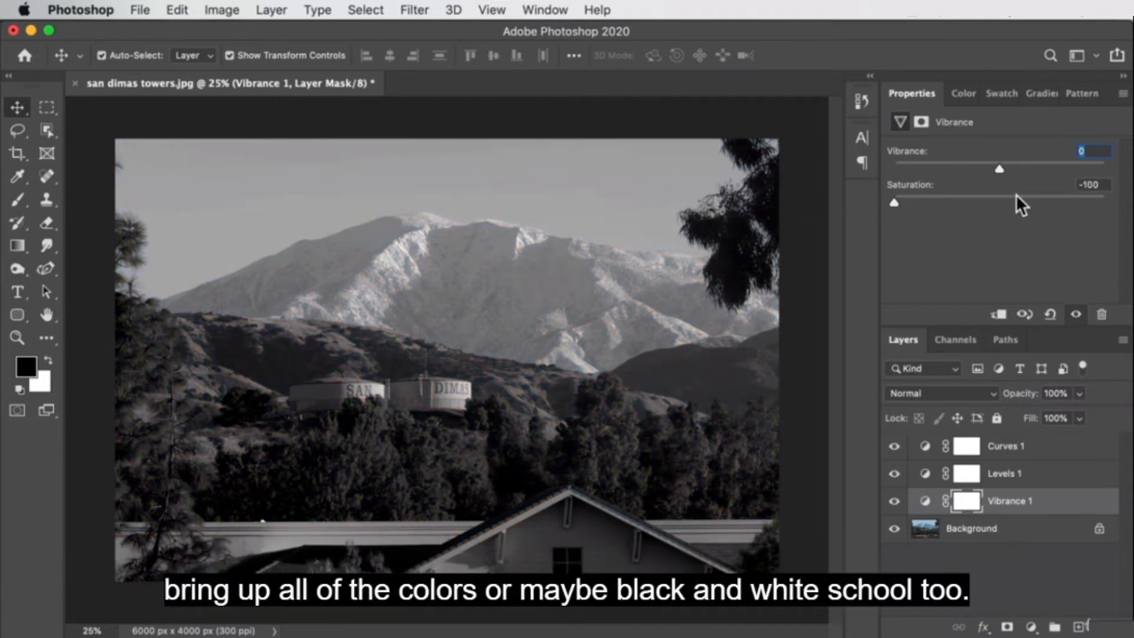
left_click_drag(1011, 195, 1019, 198)
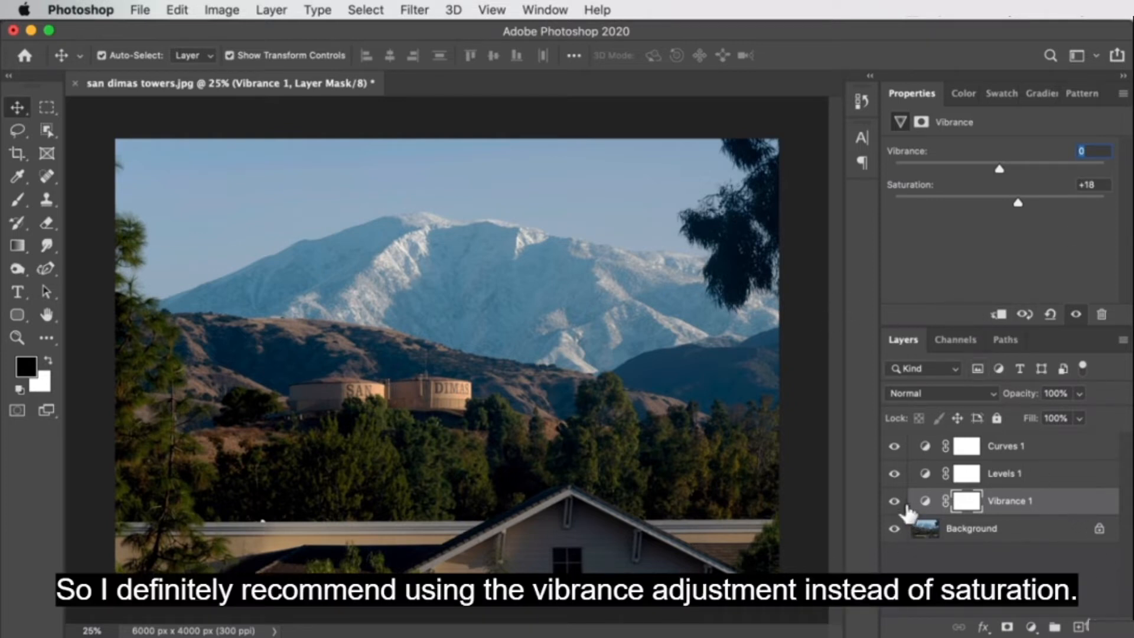
- Add a Hue/Saturation adjustment layer above the Vibrance layer and shift its hue to -11
left_click(1031, 626)
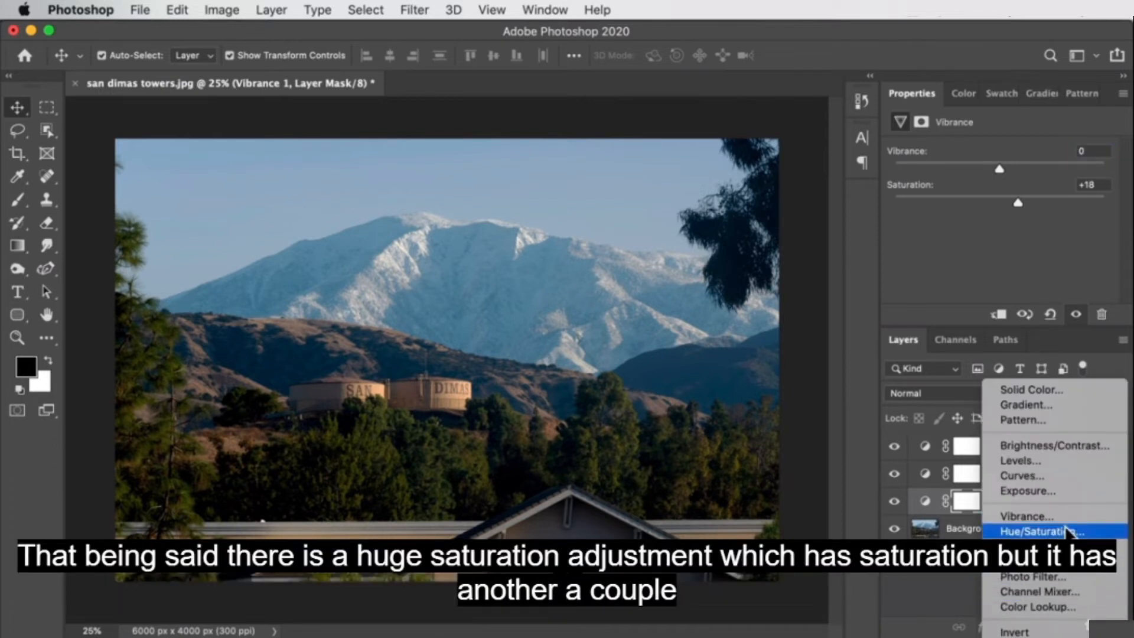
left_click(1069, 531)
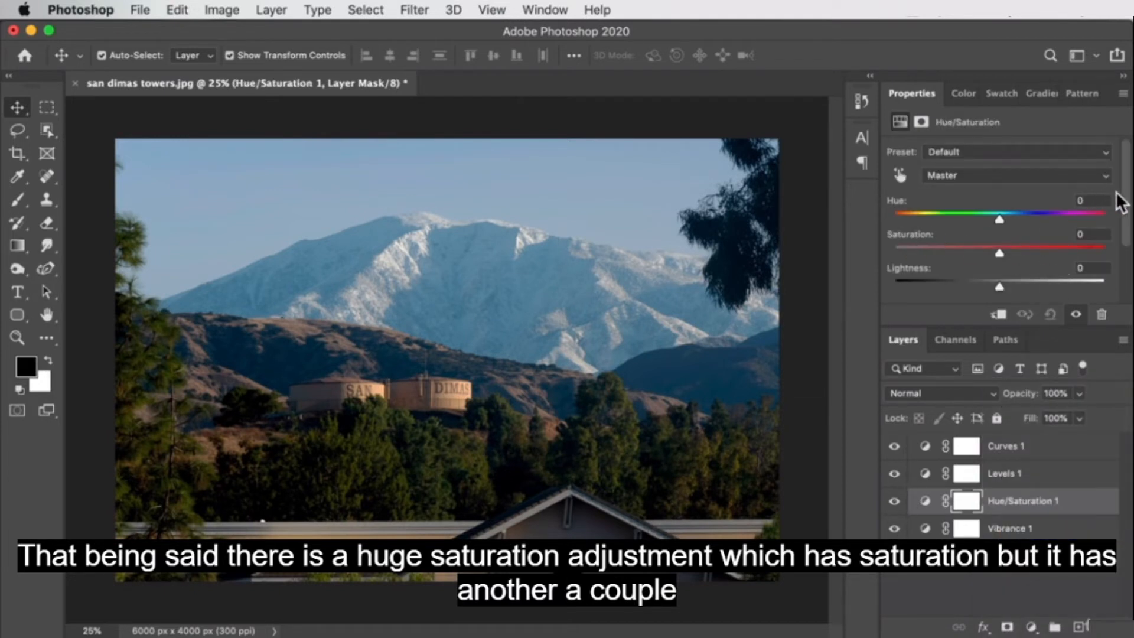
scroll(1126, 215, "down", 1)
scroll(1125, 216, "down", 1)
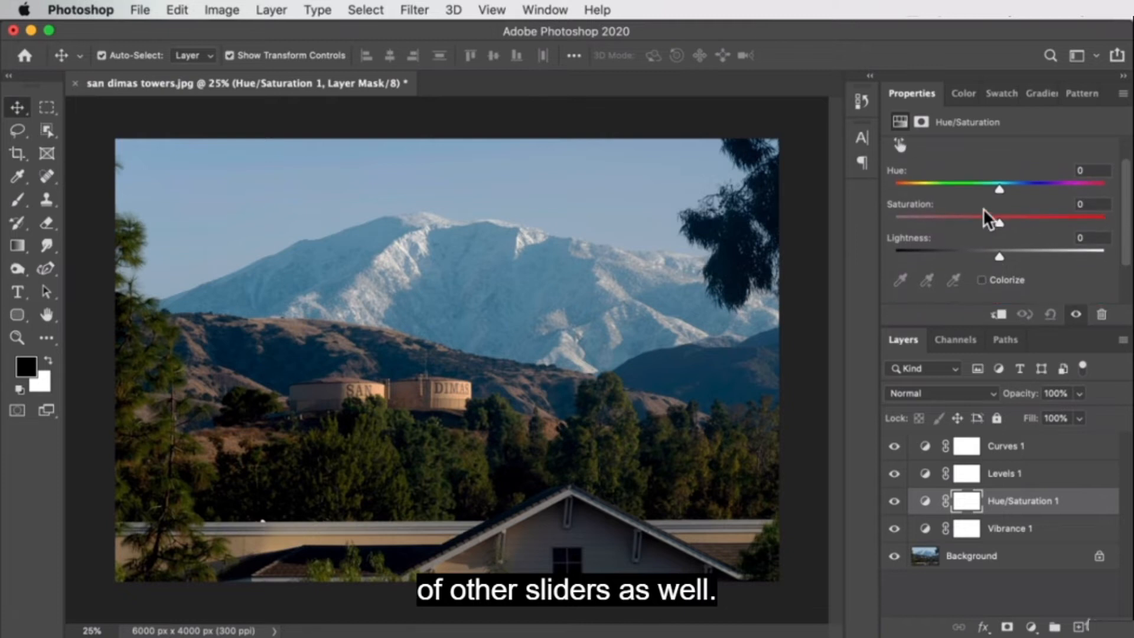
mouse_move(997, 188)
left_mouse_down()
mouse_move(973, 188)
mouse_move(1041, 187)
mouse_move(971, 192)
mouse_move(1020, 186)
mouse_move(987, 187)
left_mouse_up()
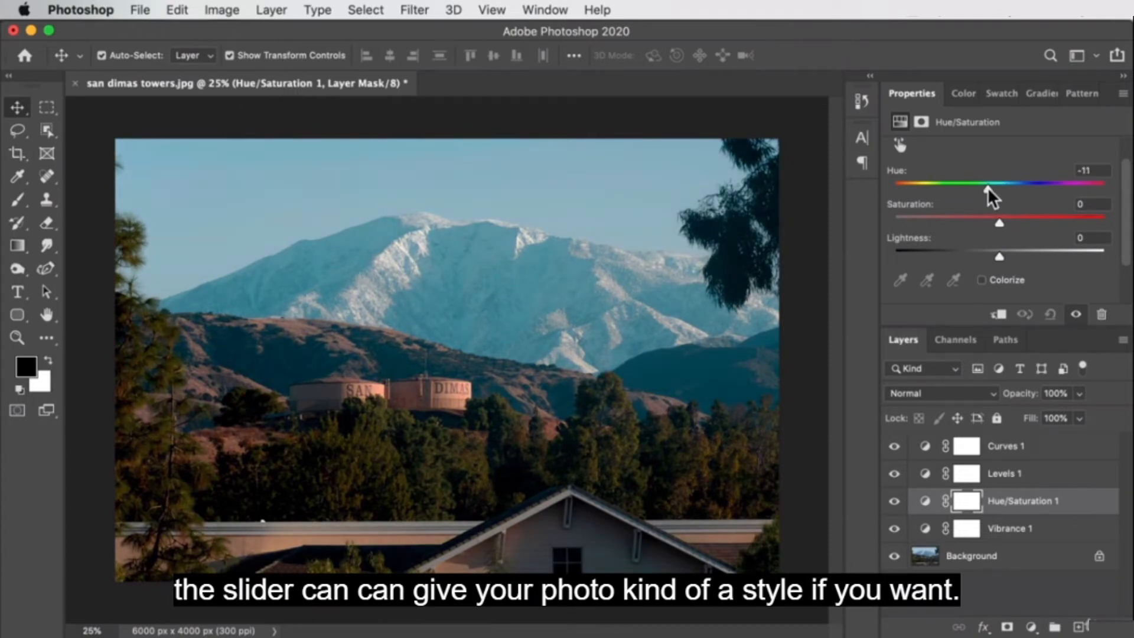
- Try darkening the photo with the Hue/Saturation layer's lightness and reset the lightness to 0
mouse_move(999, 257)
left_mouse_down()
mouse_move(959, 258)
mouse_move(1041, 256)
mouse_move(980, 253)
left_mouse_up()
left_click_drag(1080, 238, 1097, 237)
type("0")
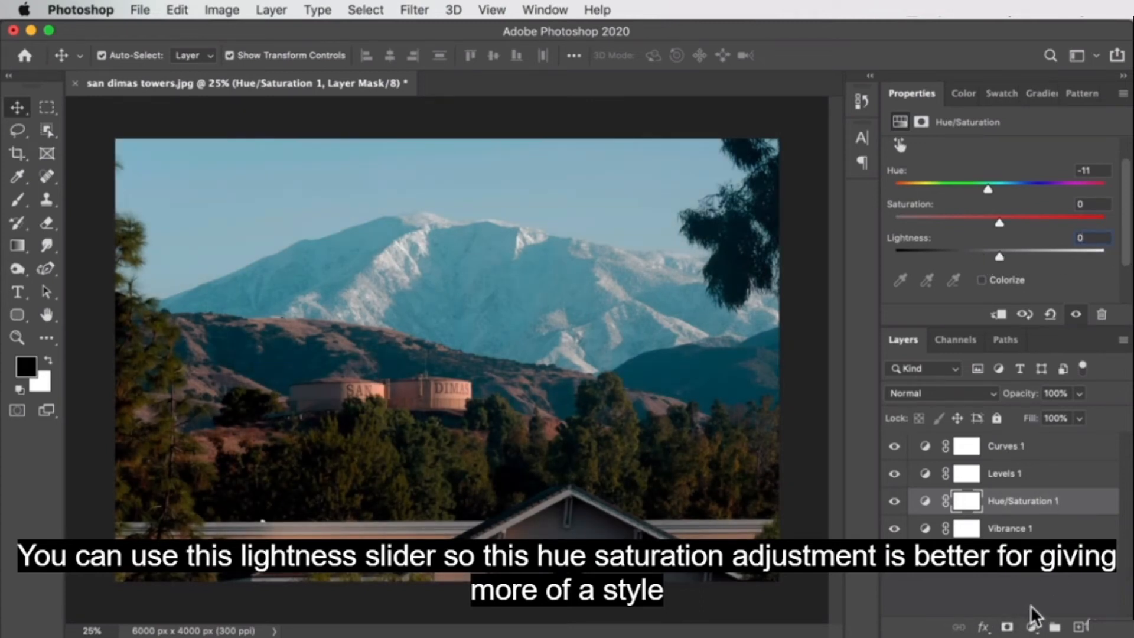
- Add a Photo Filter adjustment layer and try Warming Filter (LBA) at 55% density
left_click(1032, 626)
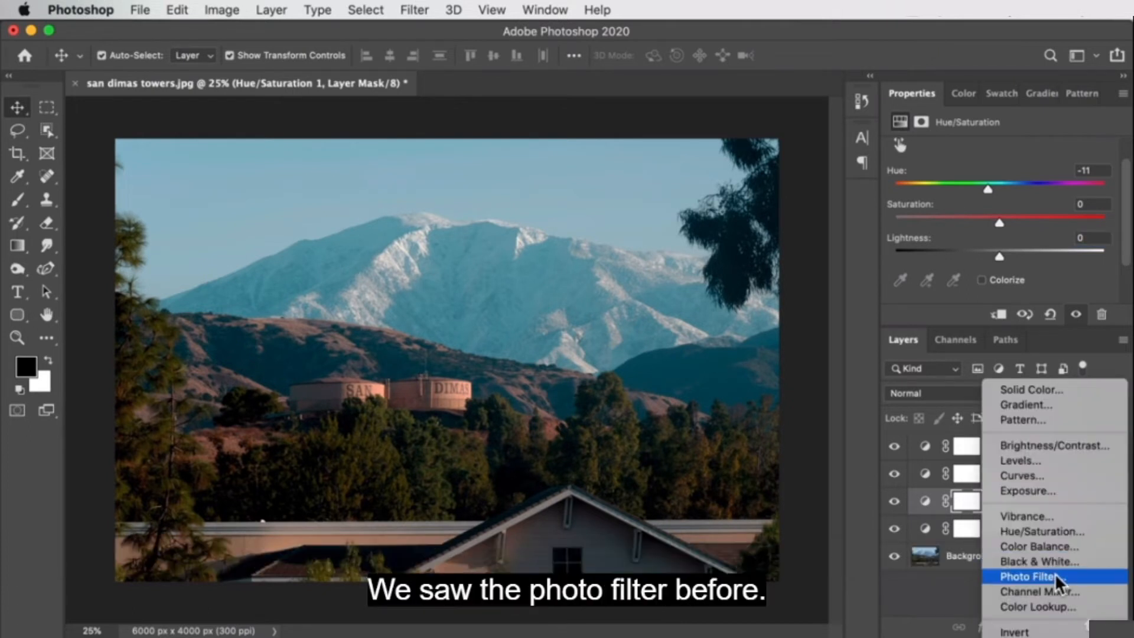
left_click(1055, 572)
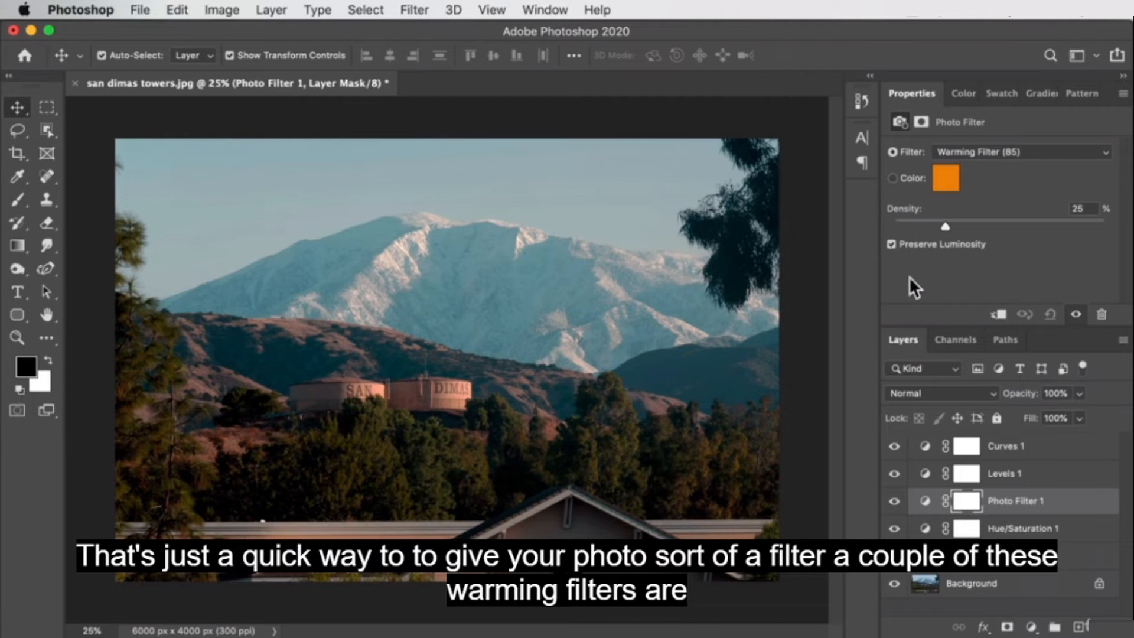
left_click(969, 155)
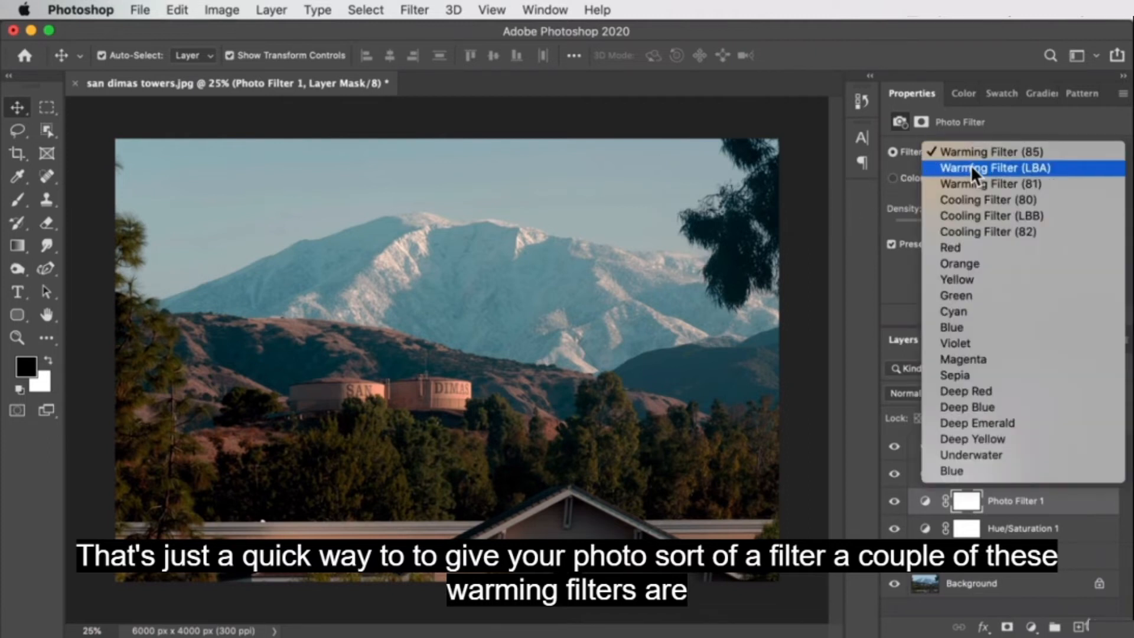
left_click(970, 164)
mouse_move(1005, 220)
left_mouse_down()
mouse_move(1035, 222)
mouse_move(1009, 220)
left_mouse_up()
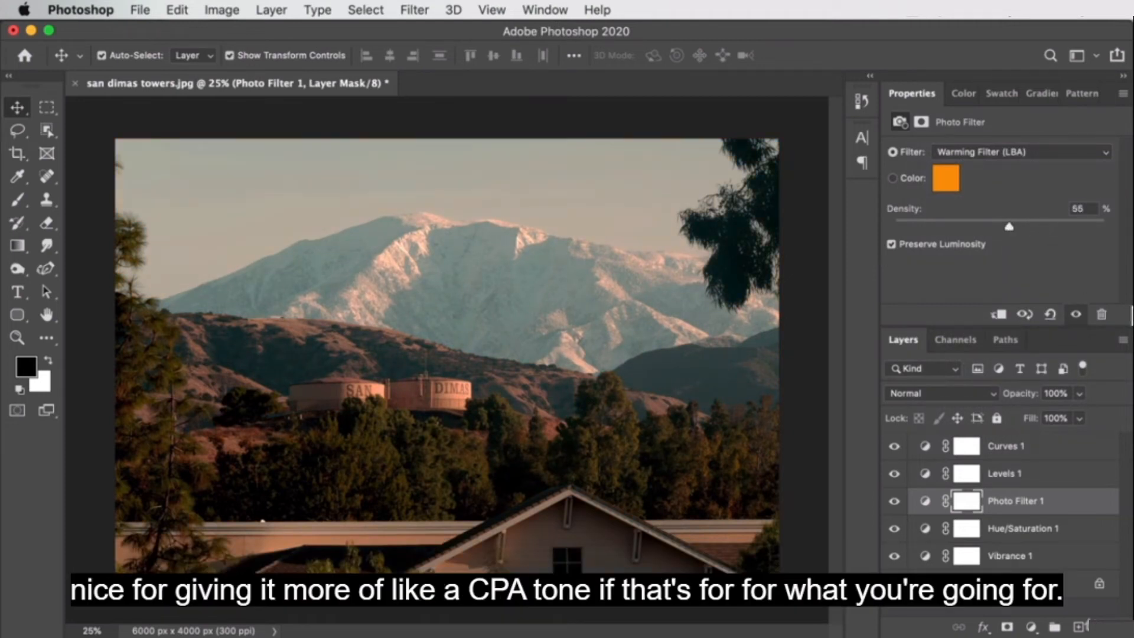
- Add a Color Balance adjustment layer and set its highlights to cyan-red -14, magenta-green -30 and yellow-blue +20
left_click(1031, 626)
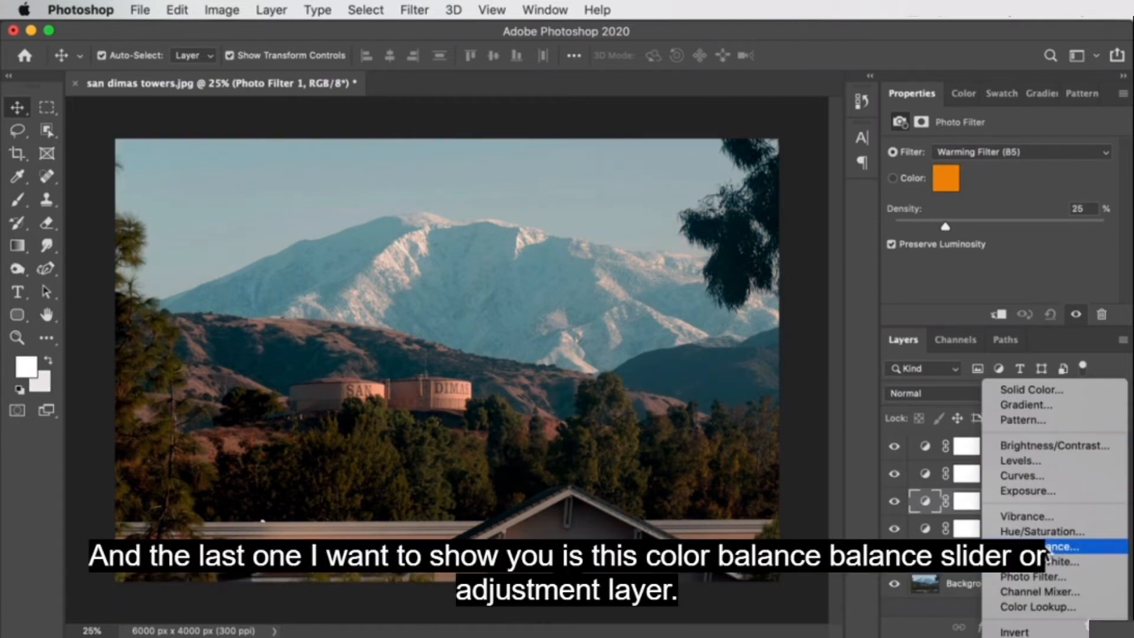
left_click(1050, 547)
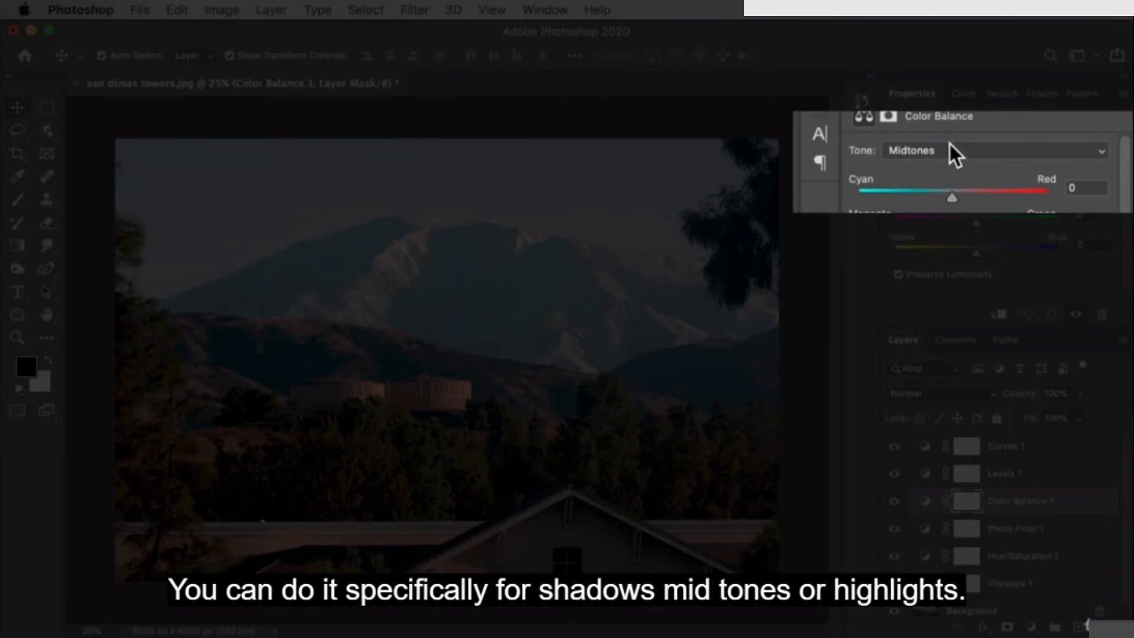
left_click(952, 152)
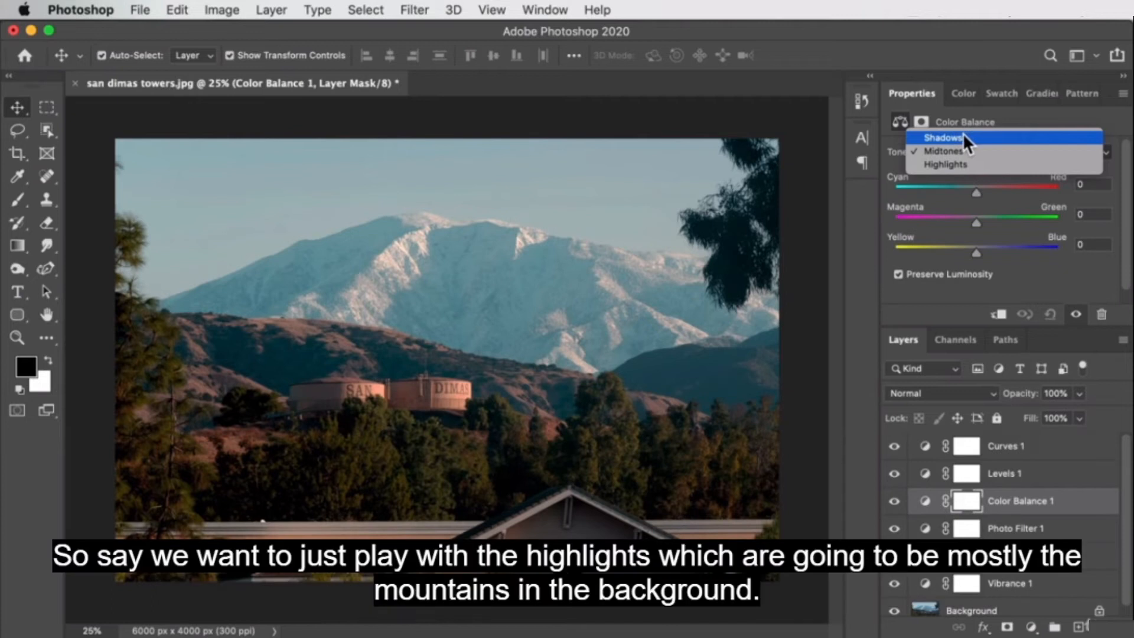
left_click(965, 165)
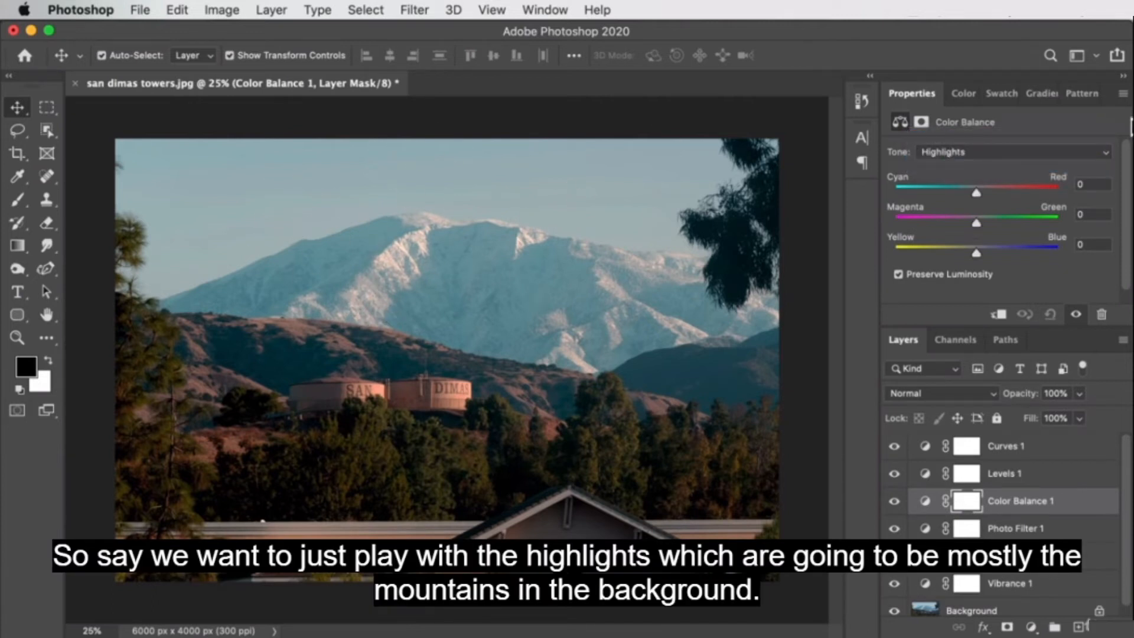
left_click_drag(973, 190, 993, 263)
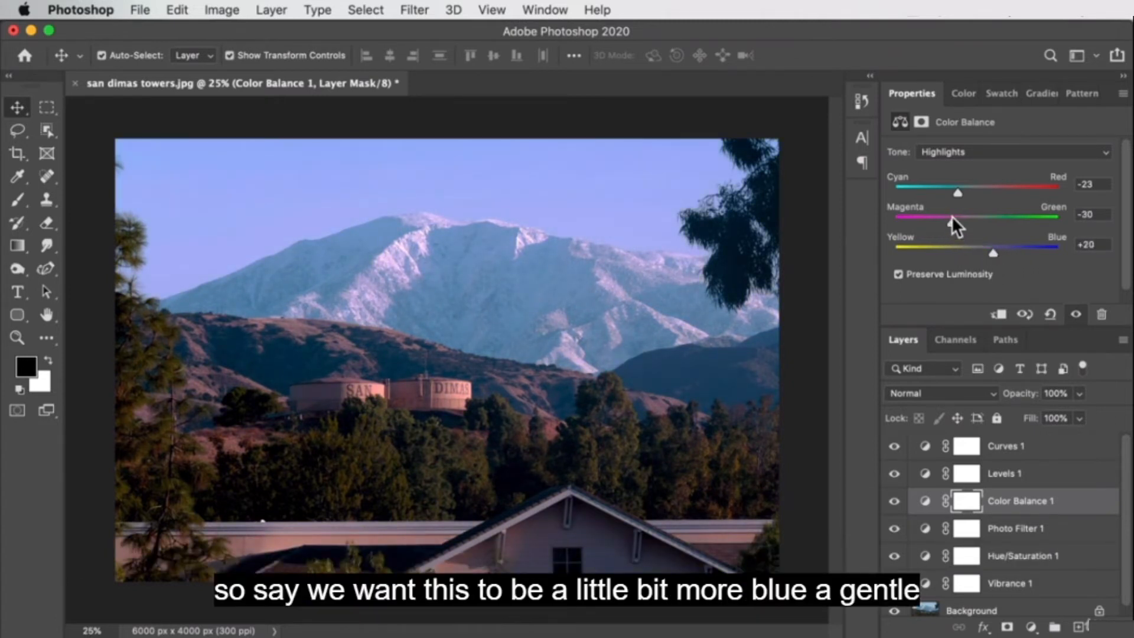
mouse_move(957, 191)
left_mouse_down()
mouse_move(938, 194)
mouse_move(979, 199)
mouse_move(965, 194)
left_mouse_up()
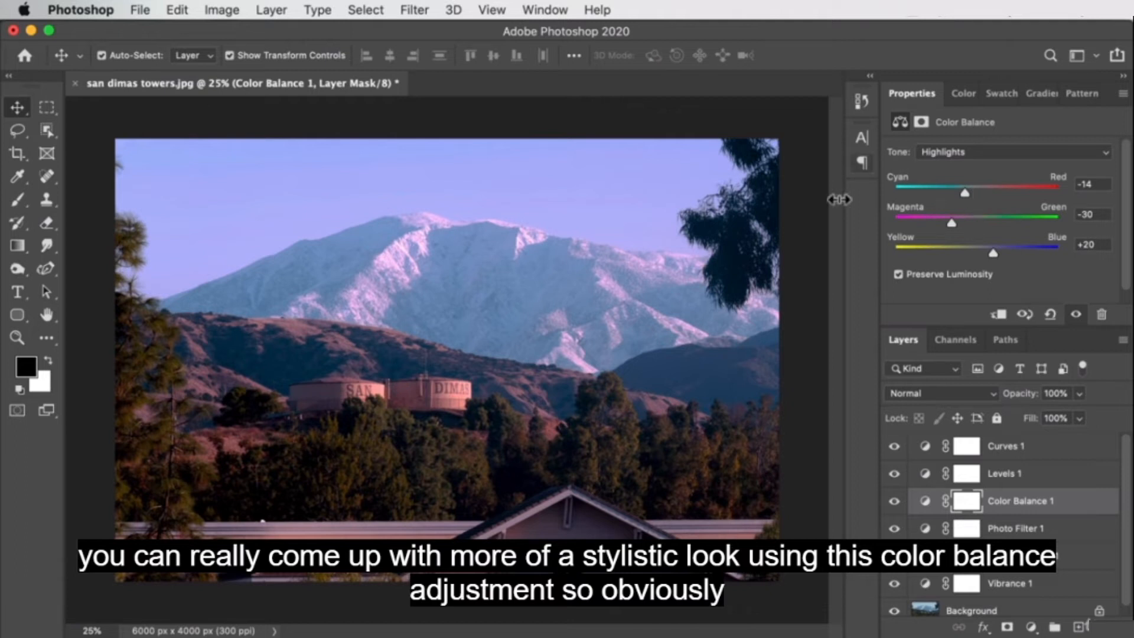
- Delete the Color Balance, Photo Filter and Hue/Saturation adjustment layers
left_click(1080, 501)
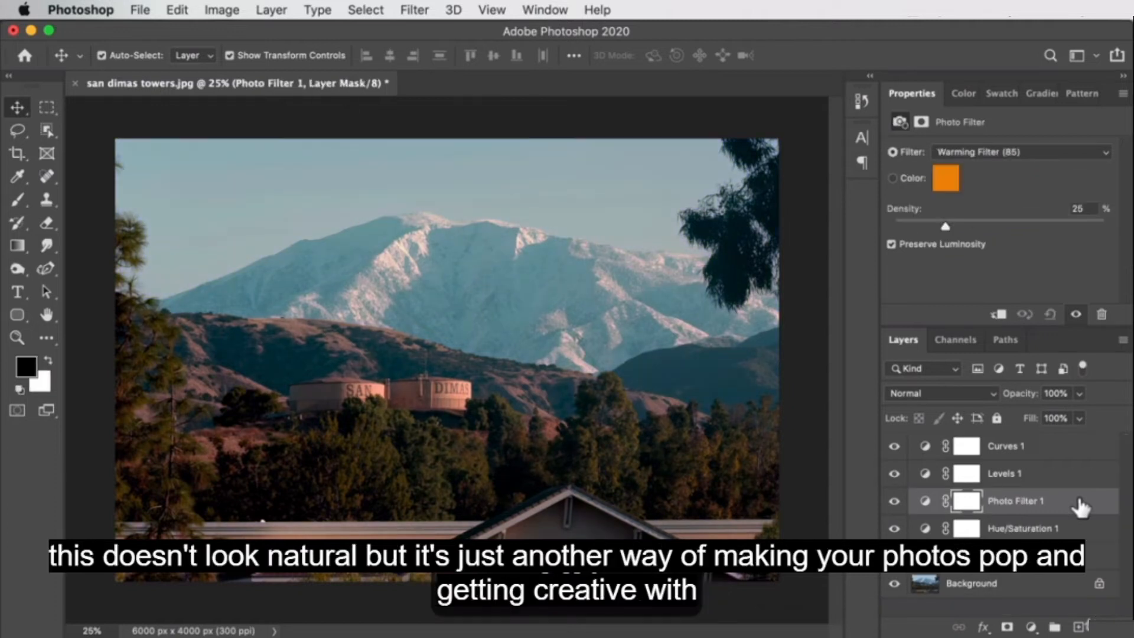
left_click(894, 502)
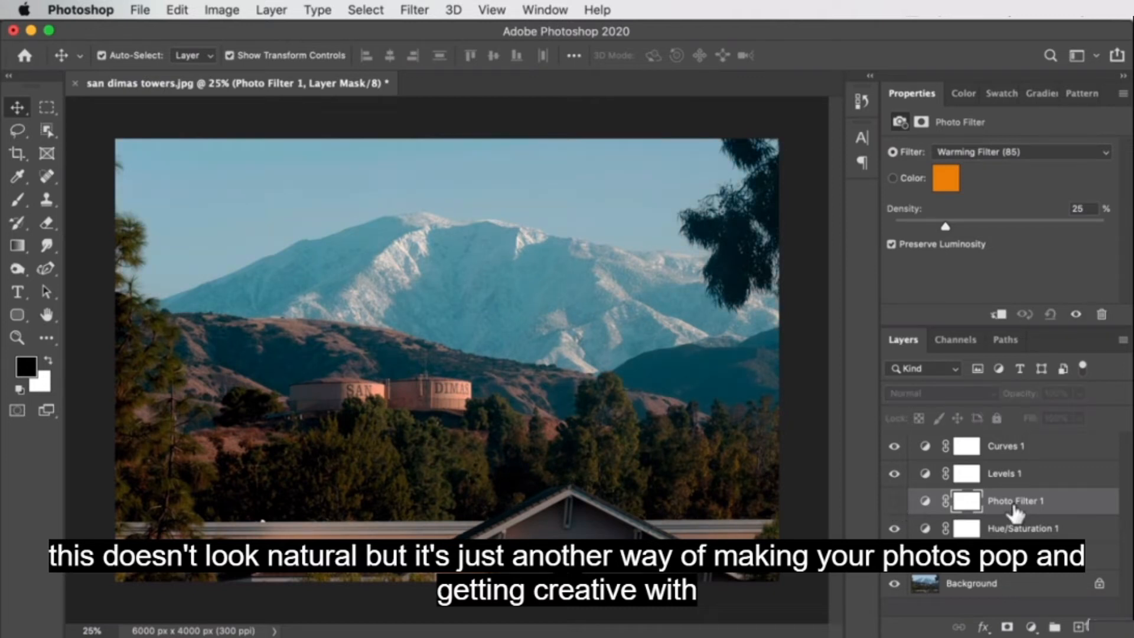
key("Delete")
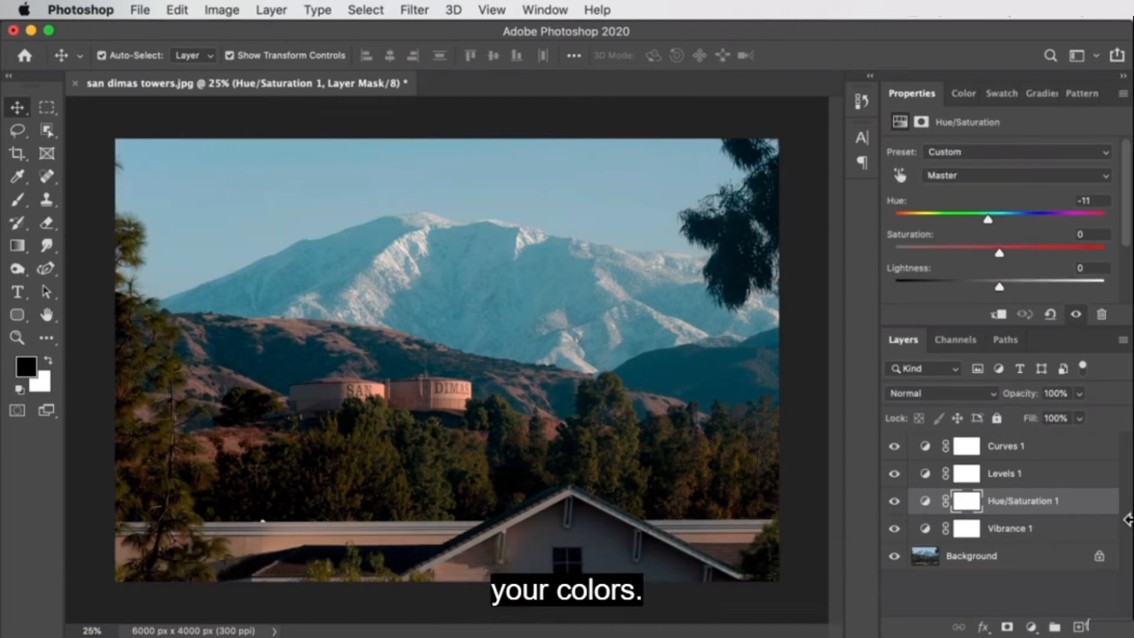
key("Delete")
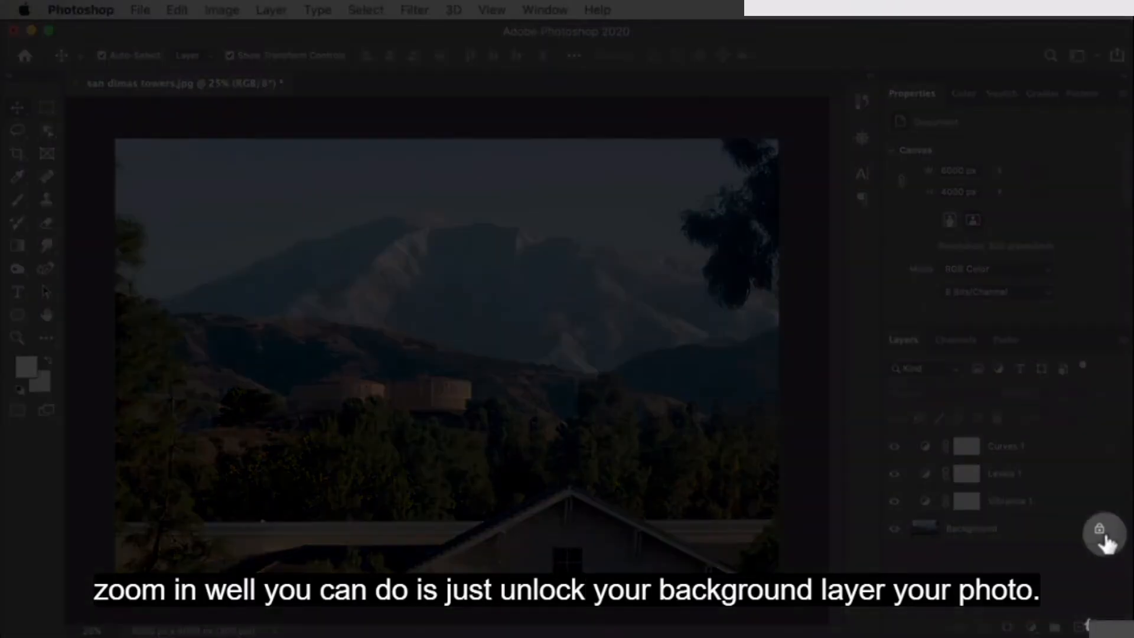
- Unlock the Background layer, try enlarging and repositioning the photo on the canvas, and undo the transform
left_click(1099, 529)
left_click_drag(779, 139, 904, 54)
left_click_drag(585, 248, 615, 282)
key("super+Return")
key("super+z")
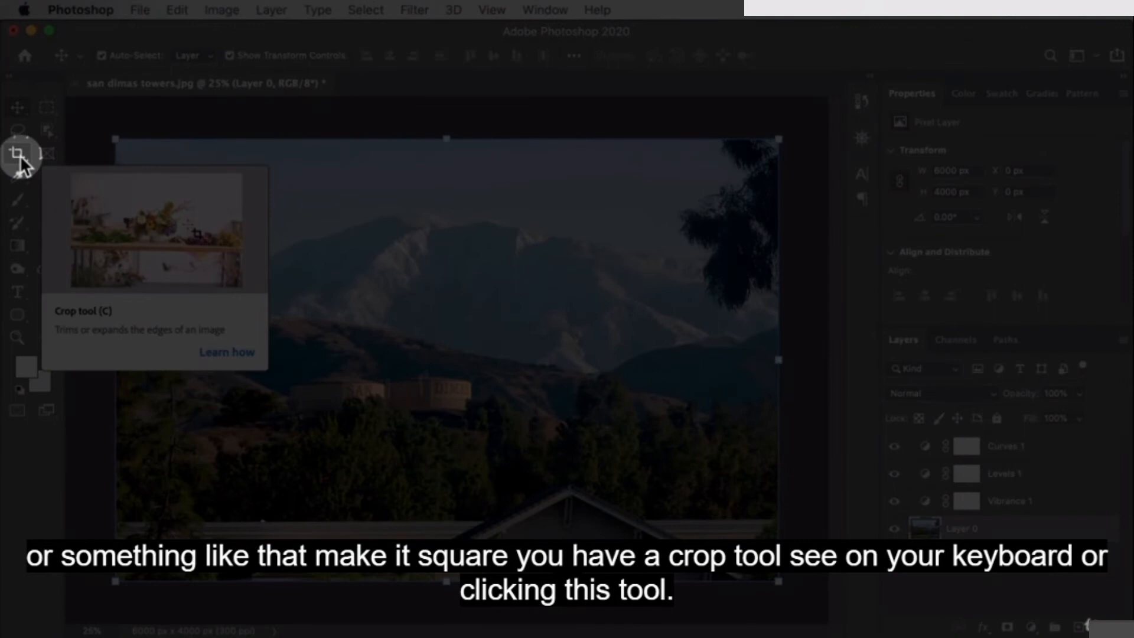
- Crop the photo to a wide strip of about 6000 x 2686 px with Delete Cropped Pixels turned off
left_click(20, 158)
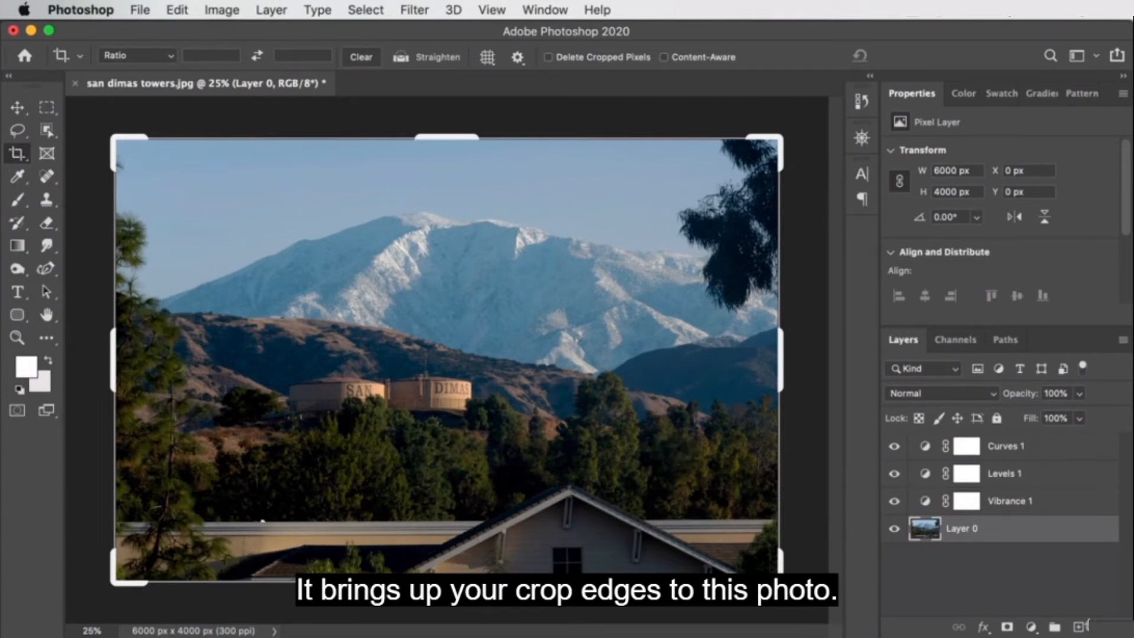
left_click_drag(448, 582, 454, 527)
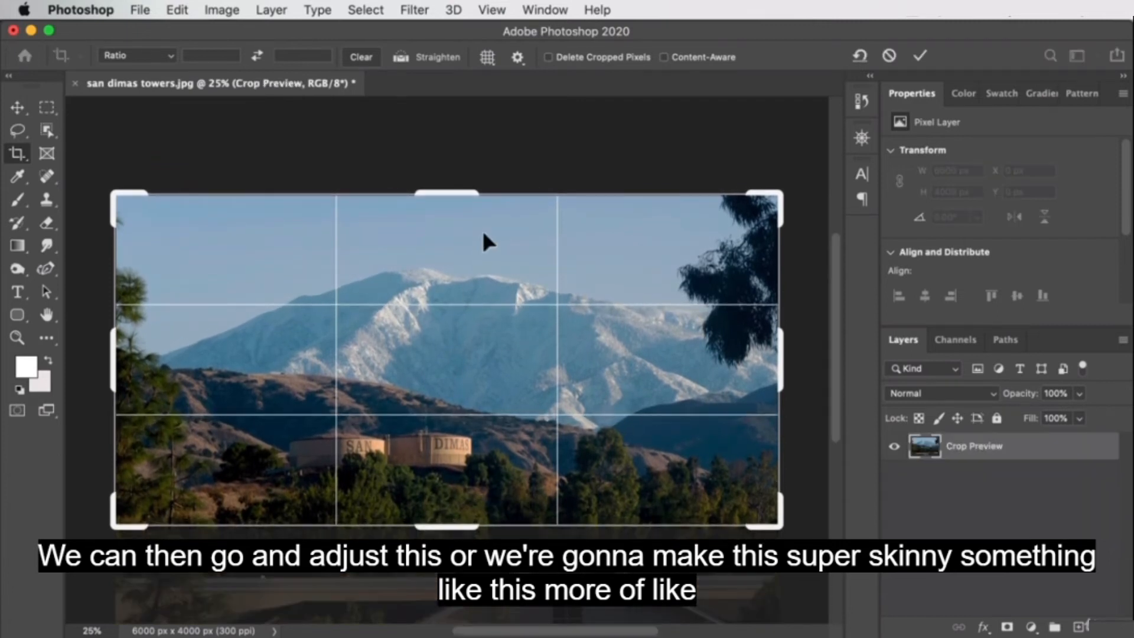
left_click_drag(467, 192, 460, 211)
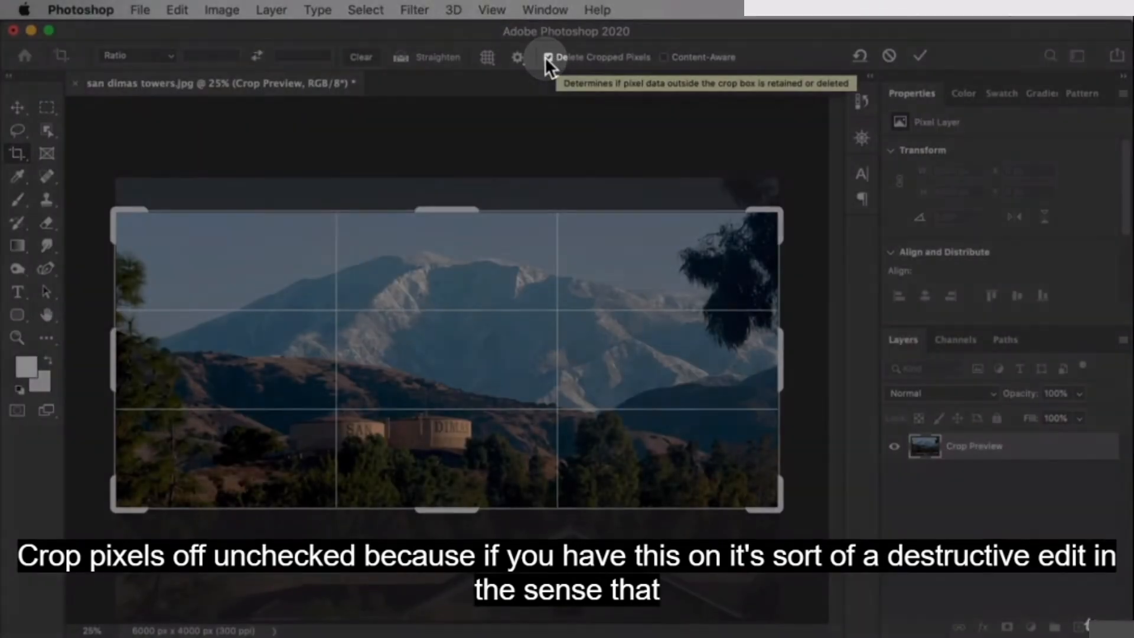
left_click(548, 57)
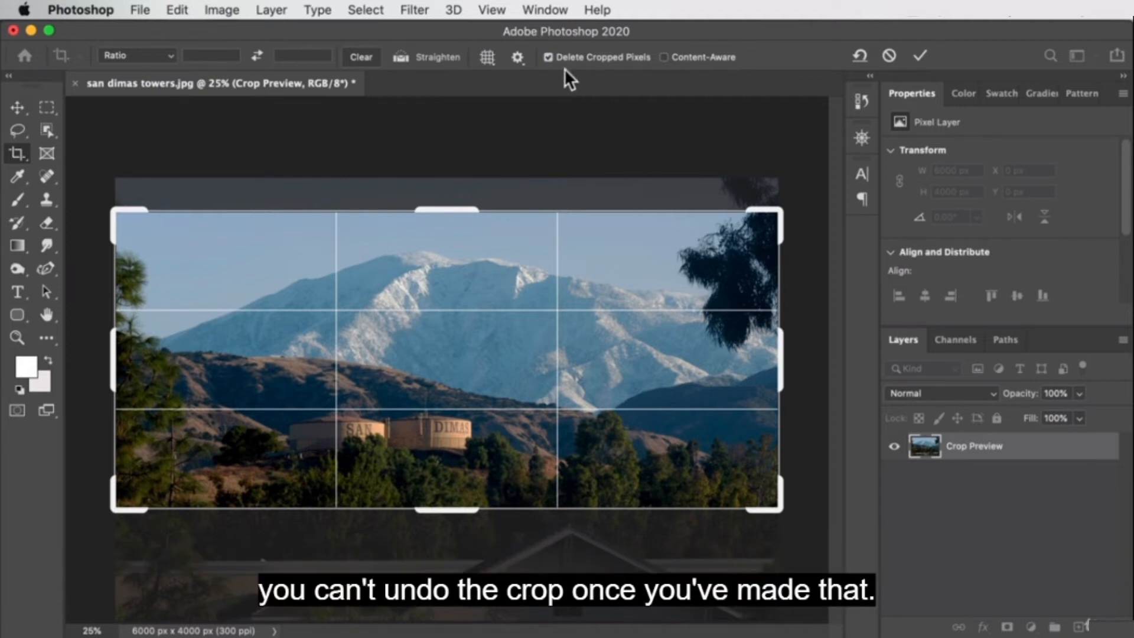
left_click(548, 57)
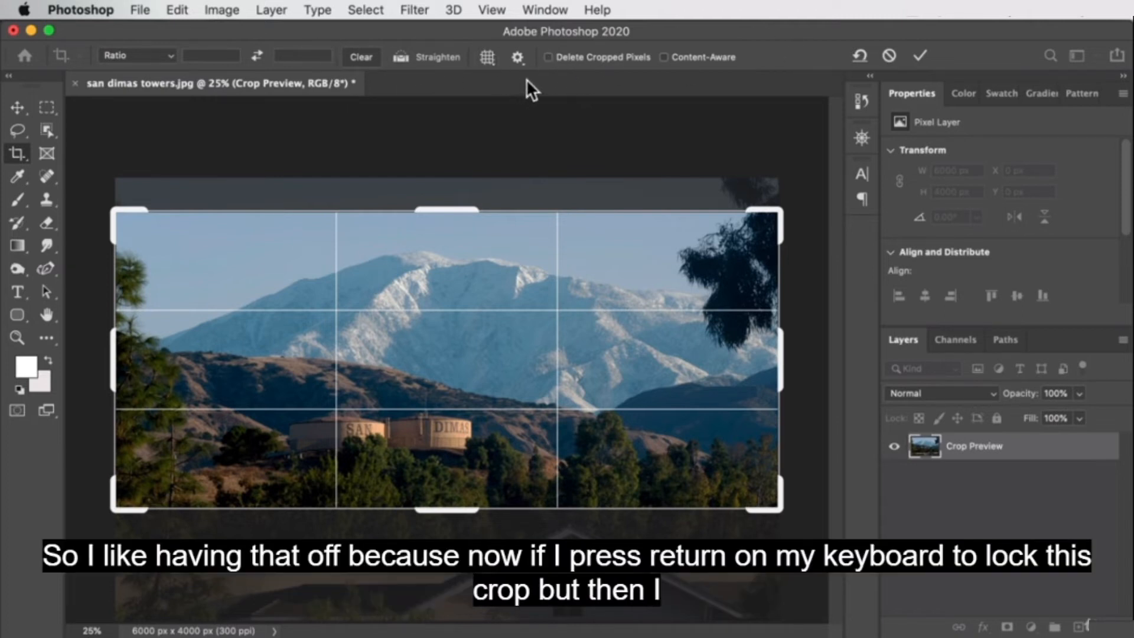
key("Return")
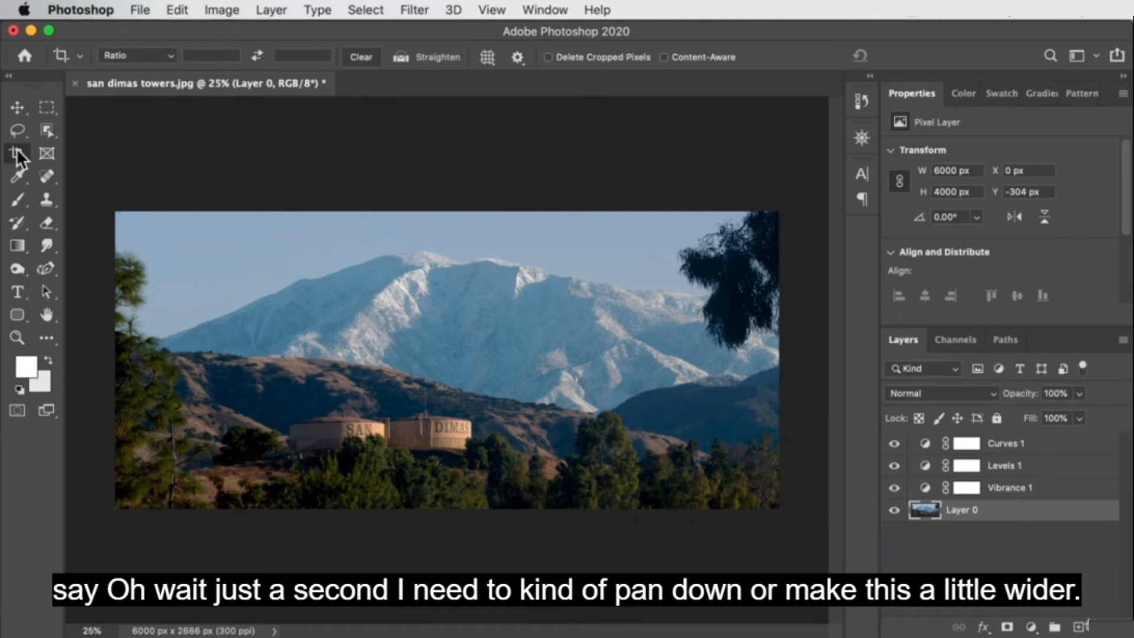
- Turn on Delete Cropped Pixels and recrop the photo slightly taller, to about 6000 x 2838 px
left_click(16, 156)
mouse_move(443, 512)
left_mouse_down()
mouse_move(447, 530)
mouse_move(449, 517)
left_mouse_up()
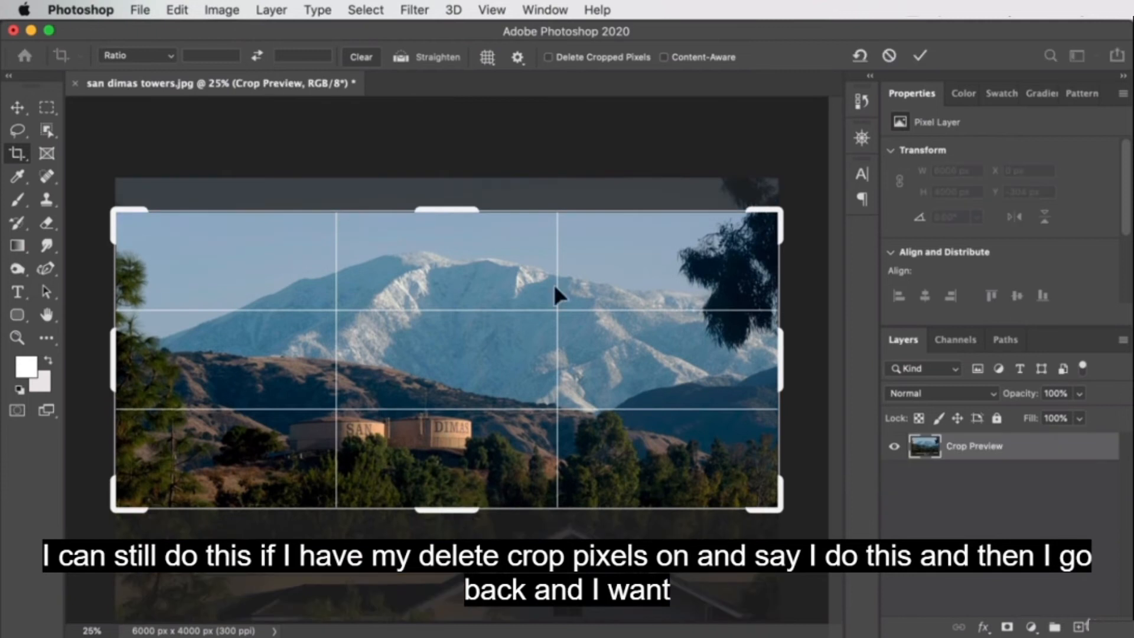
left_click(549, 56)
left_click_drag(475, 208, 460, 200)
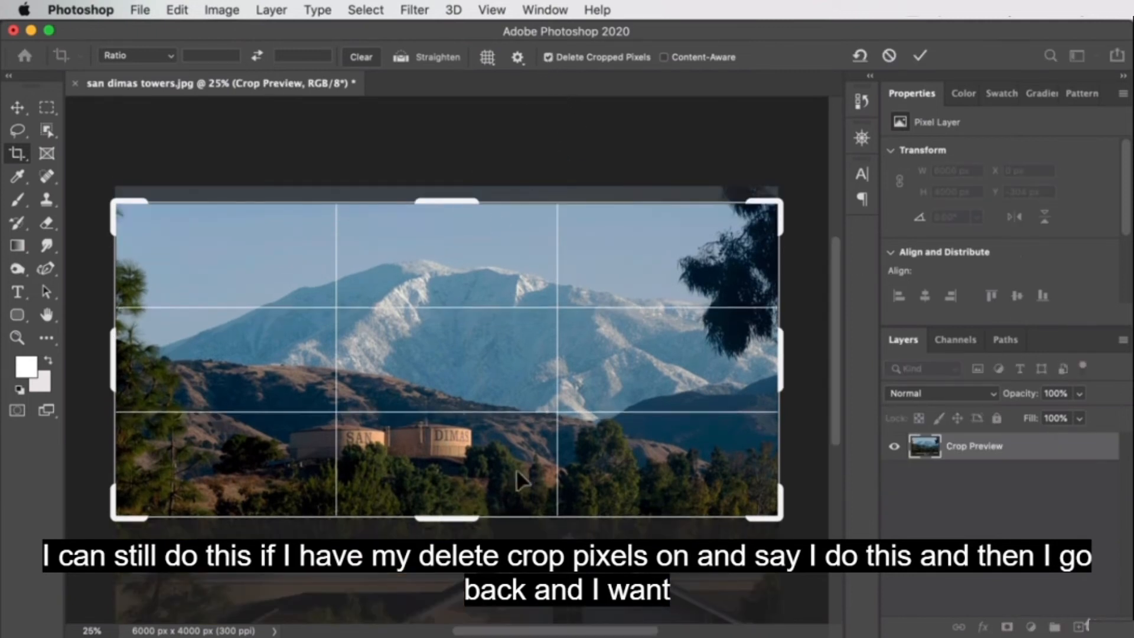
key("Return")
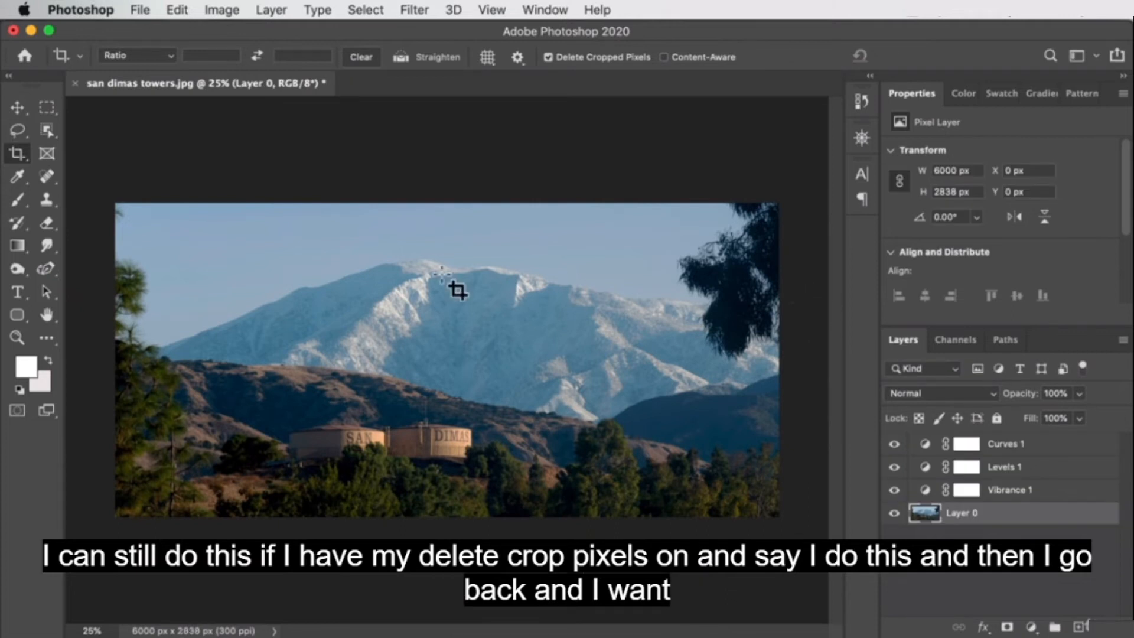
- Try extending the crop below the photo's lower edge to about 6000 x 3462 px, and undo the crops
left_click(23, 154)
left_click_drag(455, 519, 460, 553)
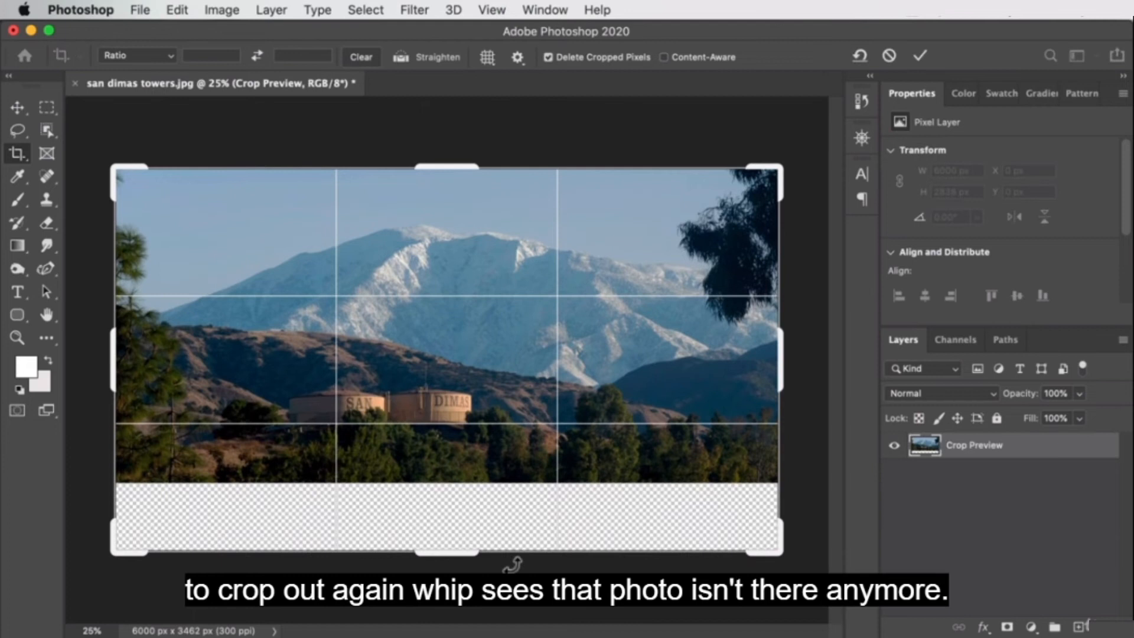
key("Return")
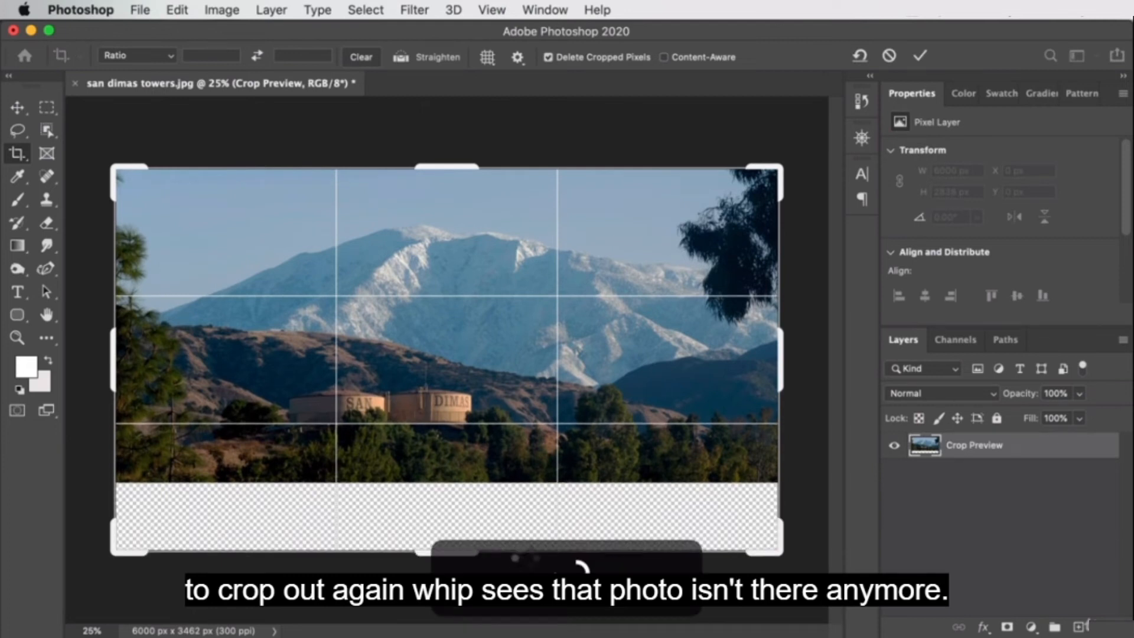
key("super+z")
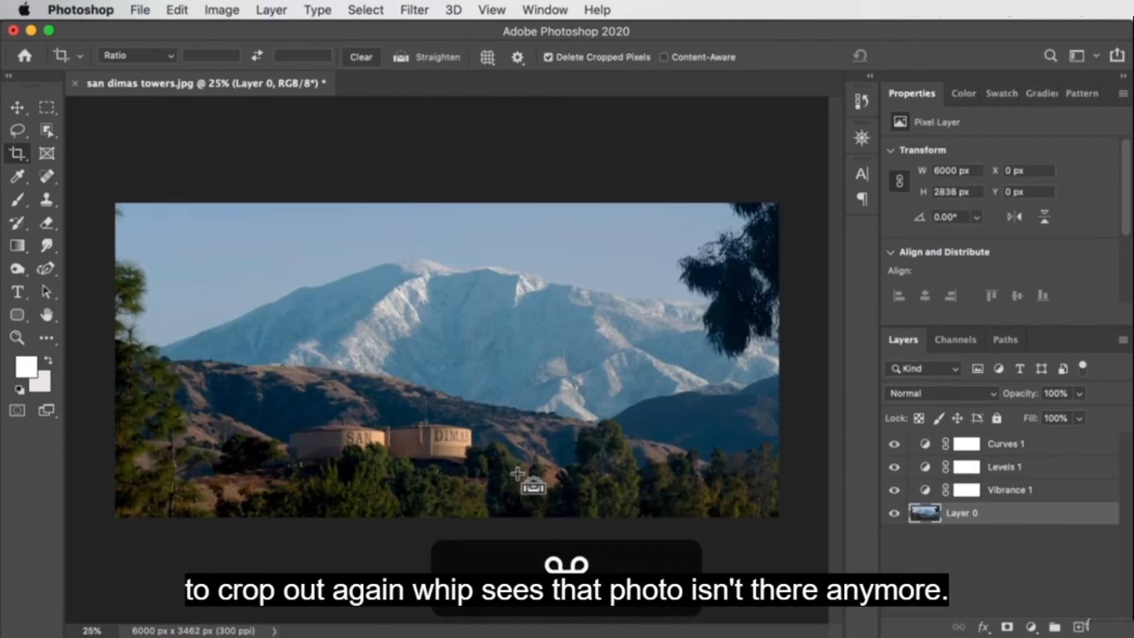
key("super+z")
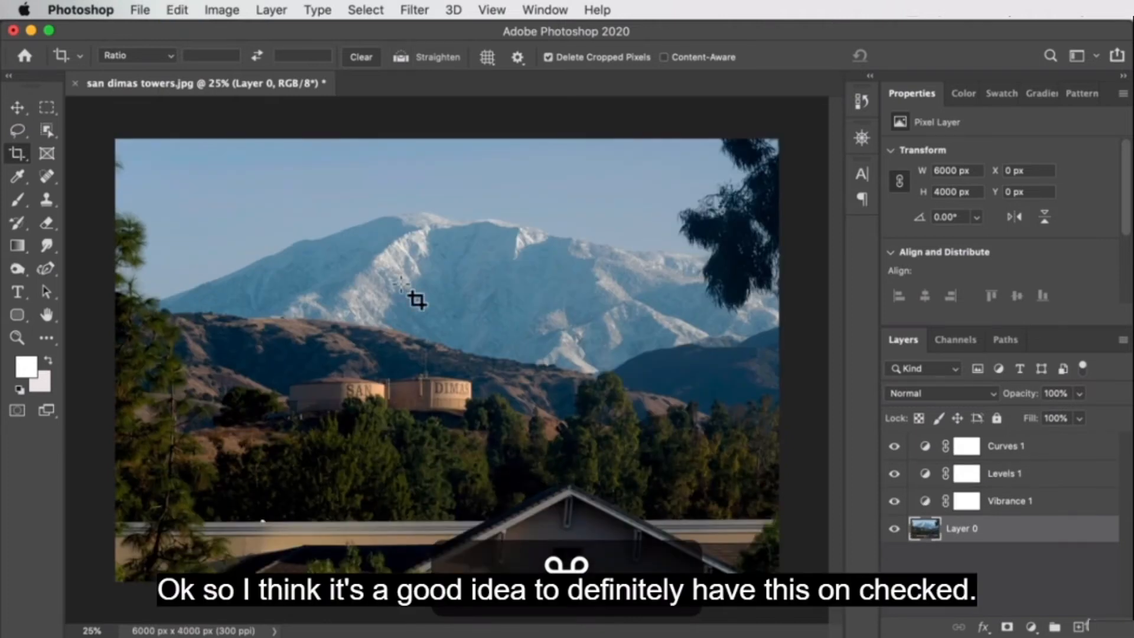
- Start a new crop with Delete Cropped Pixels turned off and constrain it to the 1:1 (Square) ratio
left_click(16, 155)
left_click(550, 57)
left_click_drag(457, 580, 480, 523)
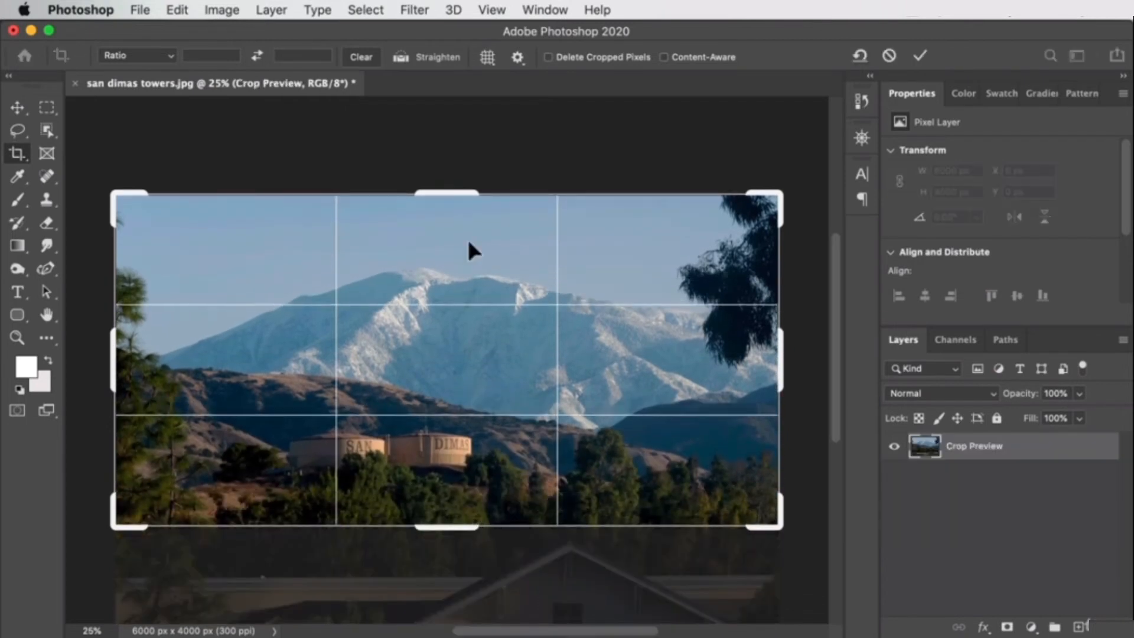
left_click(116, 57)
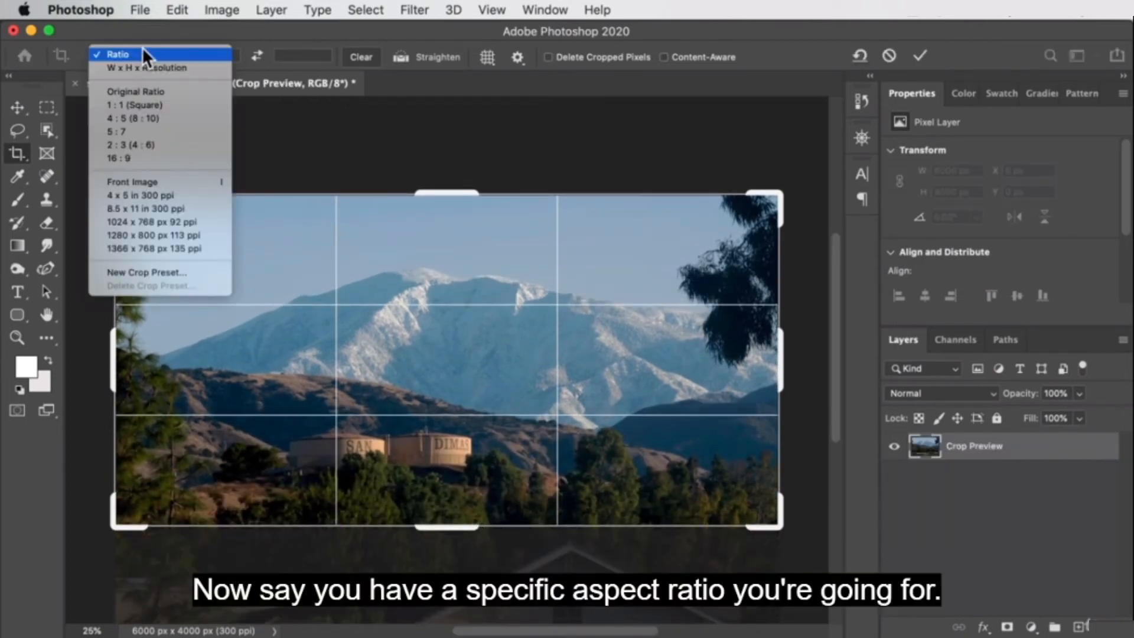
left_click(169, 49)
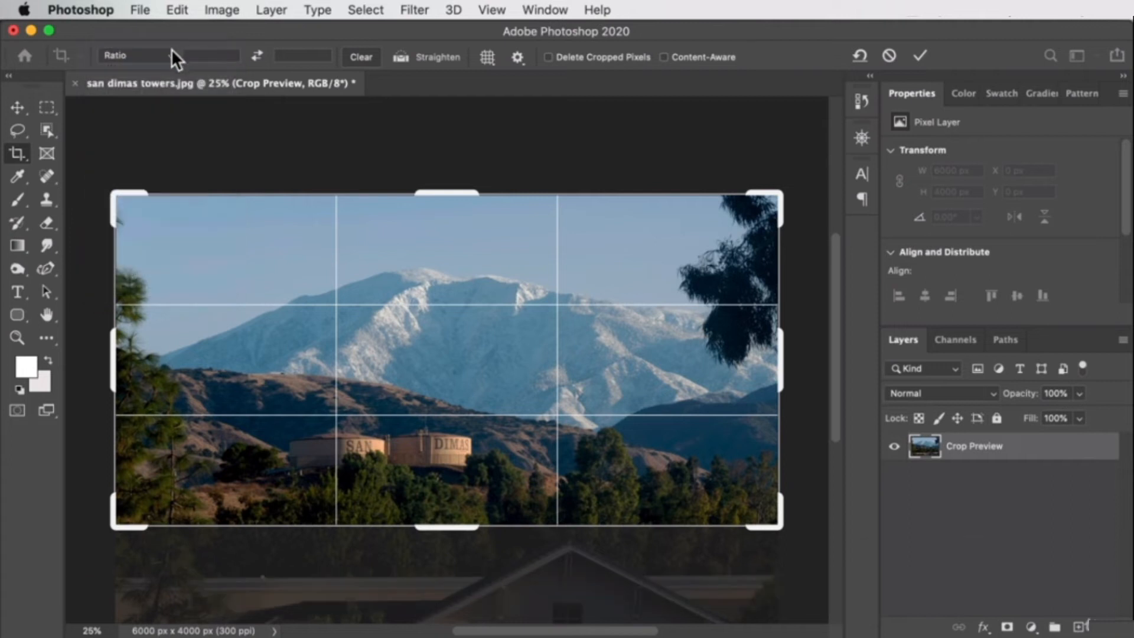
left_click(167, 48)
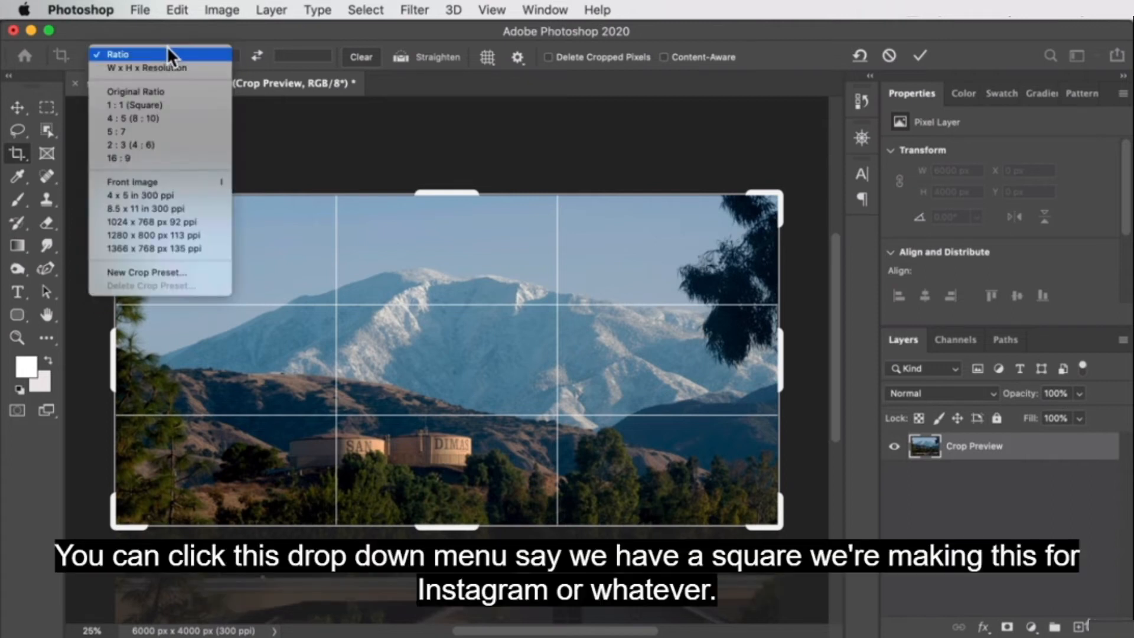
left_click(161, 105)
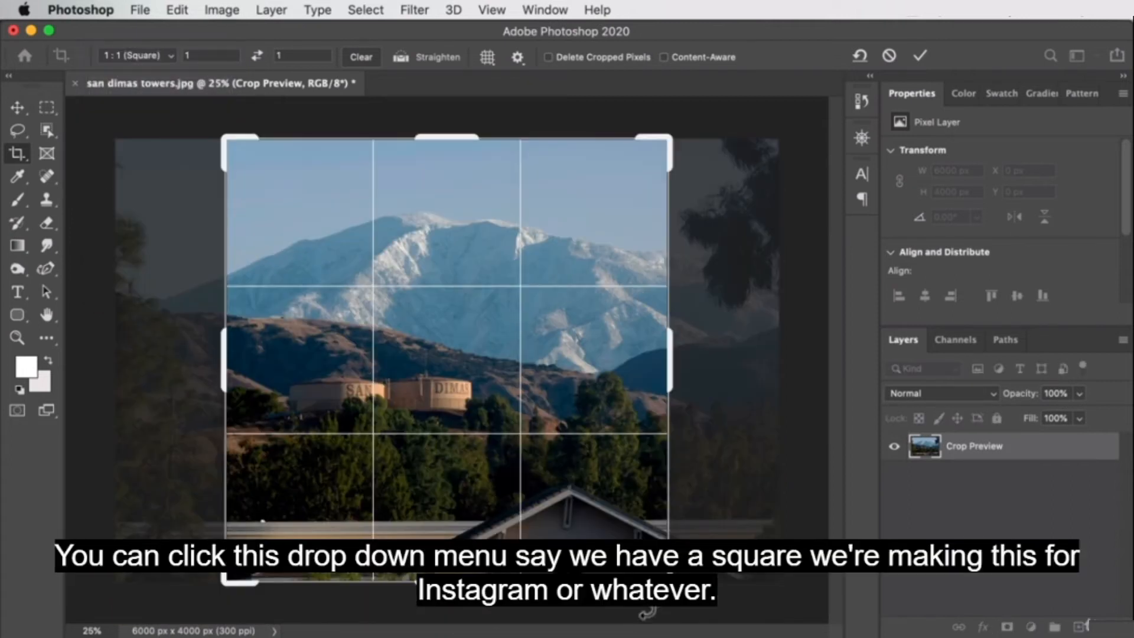
- Shrink and reposition the square crop around the towers and mountain, and apply it at about 3381 x 3380 px
left_click_drag(670, 583, 633, 509)
mouse_move(512, 449)
left_mouse_down()
mouse_move(480, 449)
mouse_move(462, 501)
mouse_move(455, 435)
mouse_move(494, 461)
mouse_move(489, 427)
mouse_move(503, 469)
left_mouse_up()
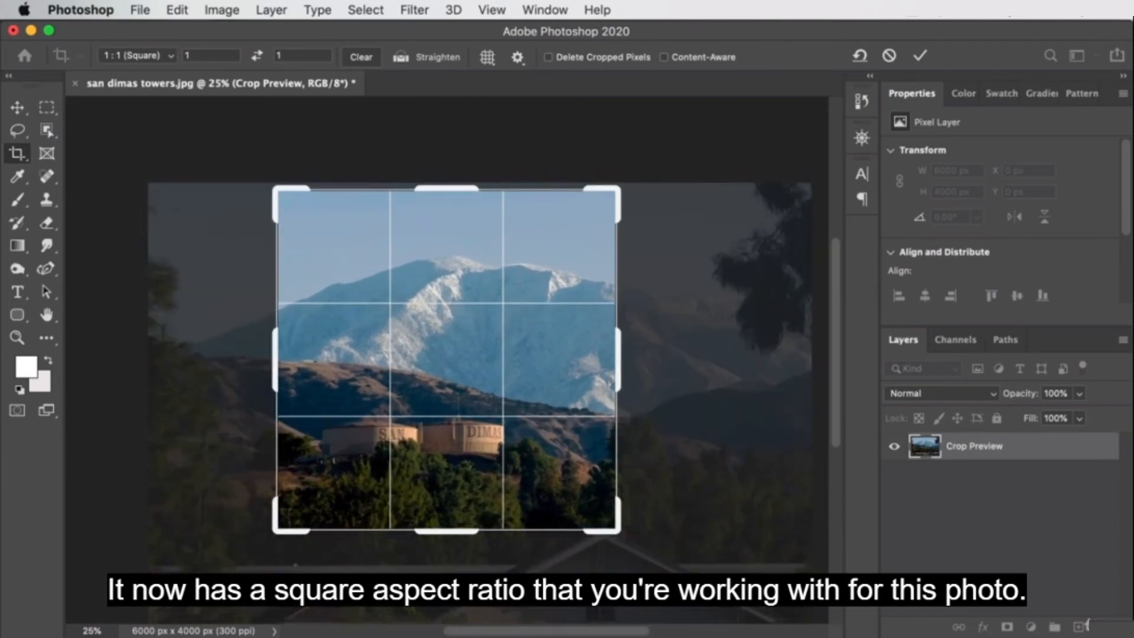
mouse_move(619, 531)
left_mouse_down()
mouse_move(650, 505)
mouse_move(555, 501)
mouse_move(564, 491)
left_mouse_up()
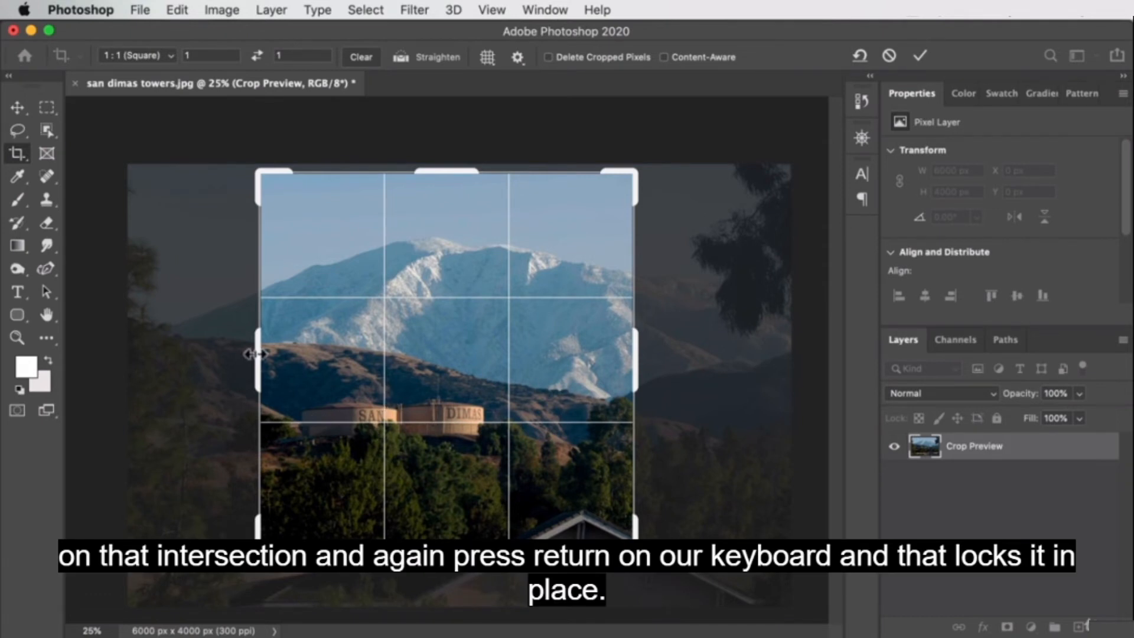
key("Return")
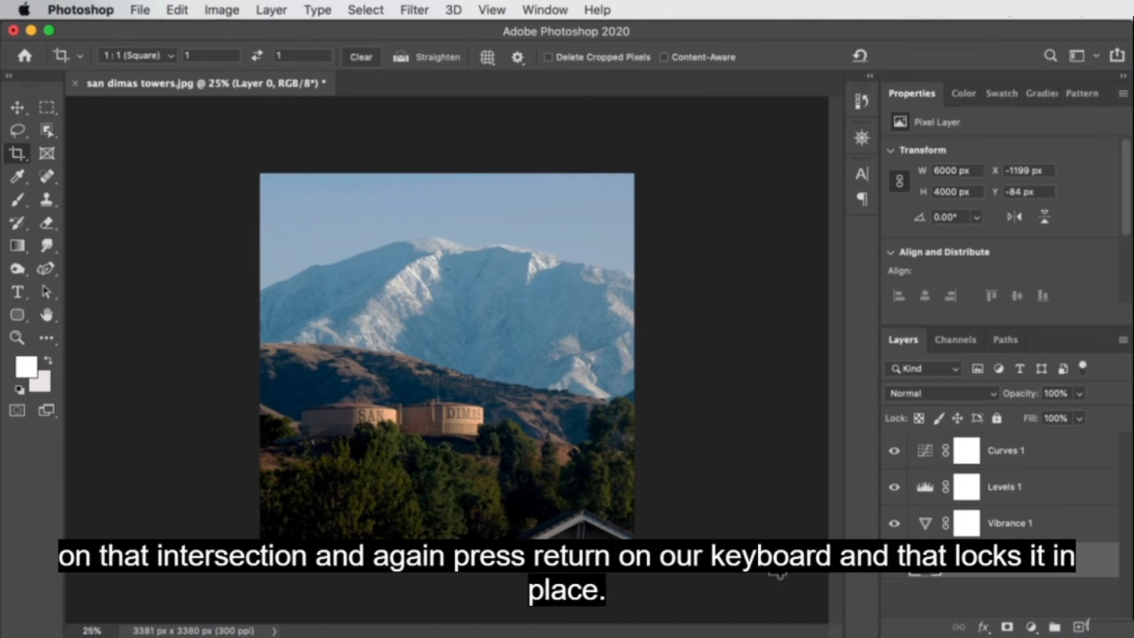
- Try scaling the photo layer slightly within the square canvas, and return to the full uncropped photo
key("v")
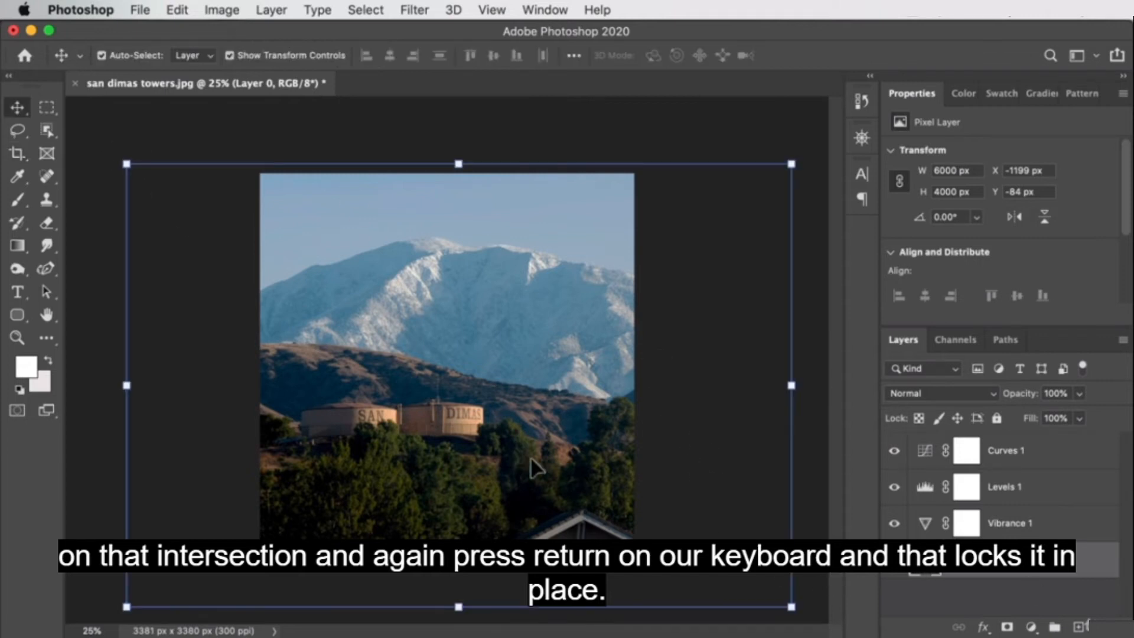
mouse_move(790, 609)
left_mouse_down()
mouse_move(802, 614)
mouse_move(784, 605)
left_mouse_up()
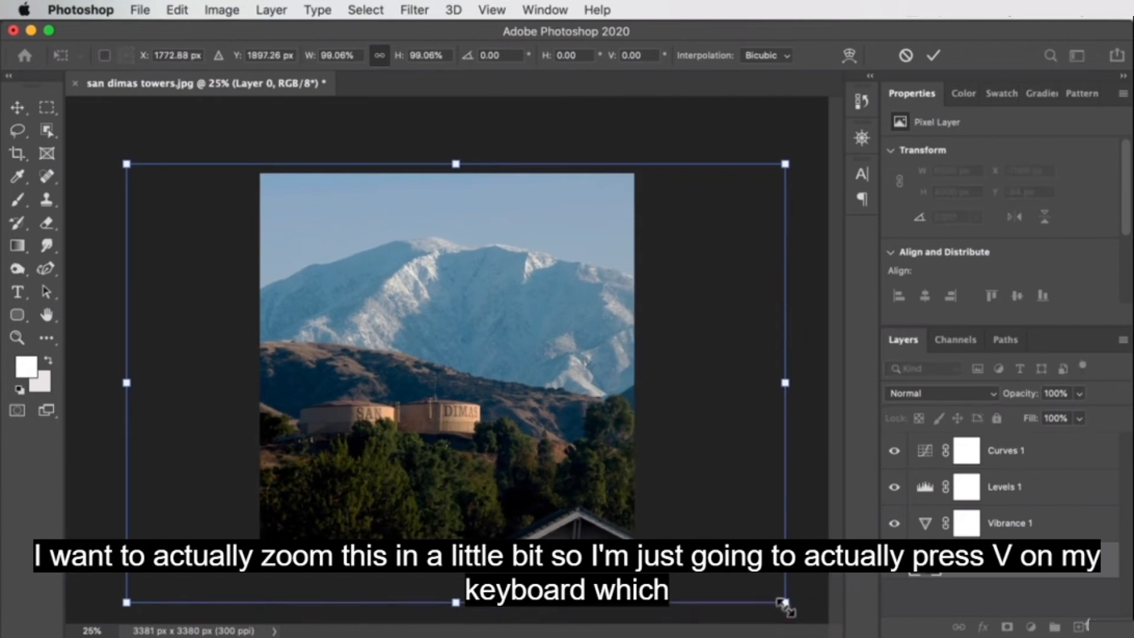
left_click_drag(784, 604, 798, 618)
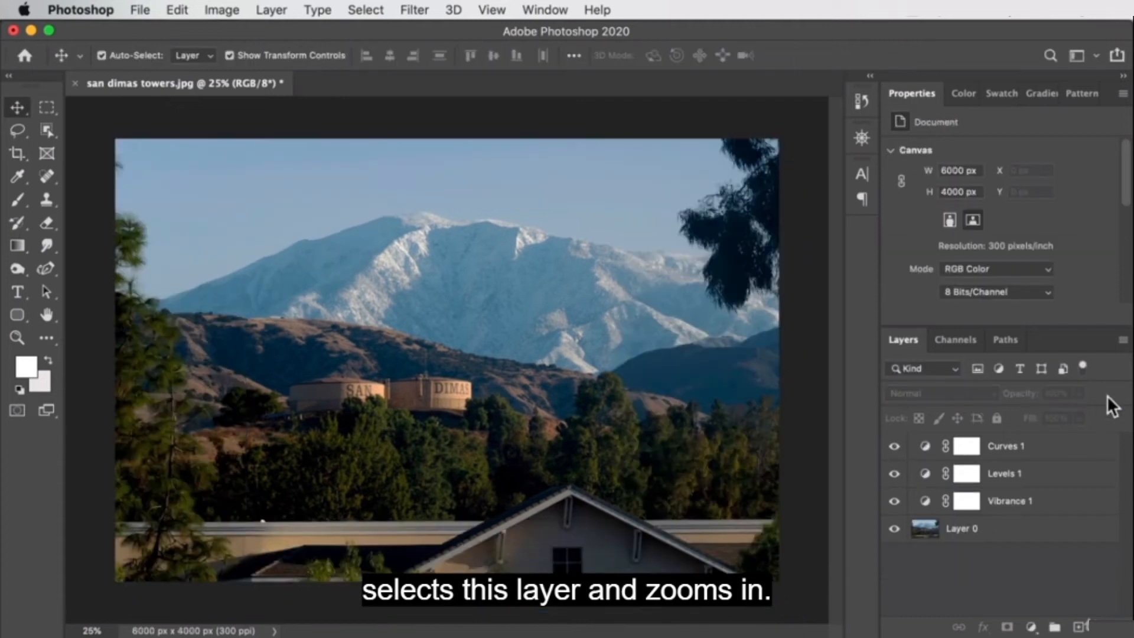
- Straighten the photo along the building's horizontal roof edge in the square crop, and try straightening it along the hill's sloping ridge
left_click(18, 152)
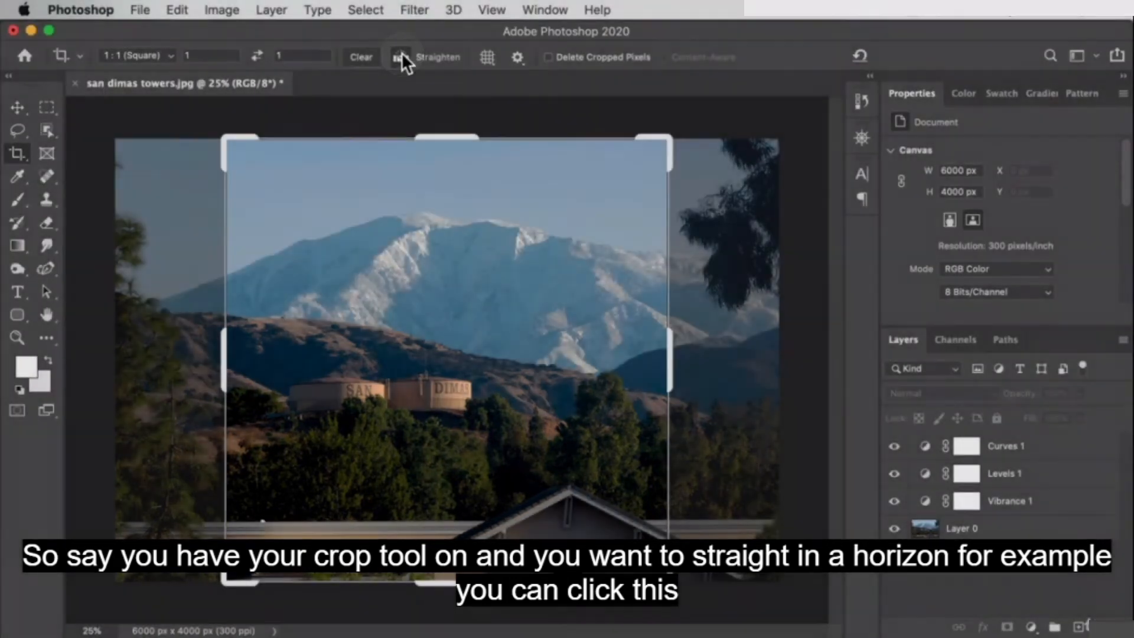
left_click(401, 56)
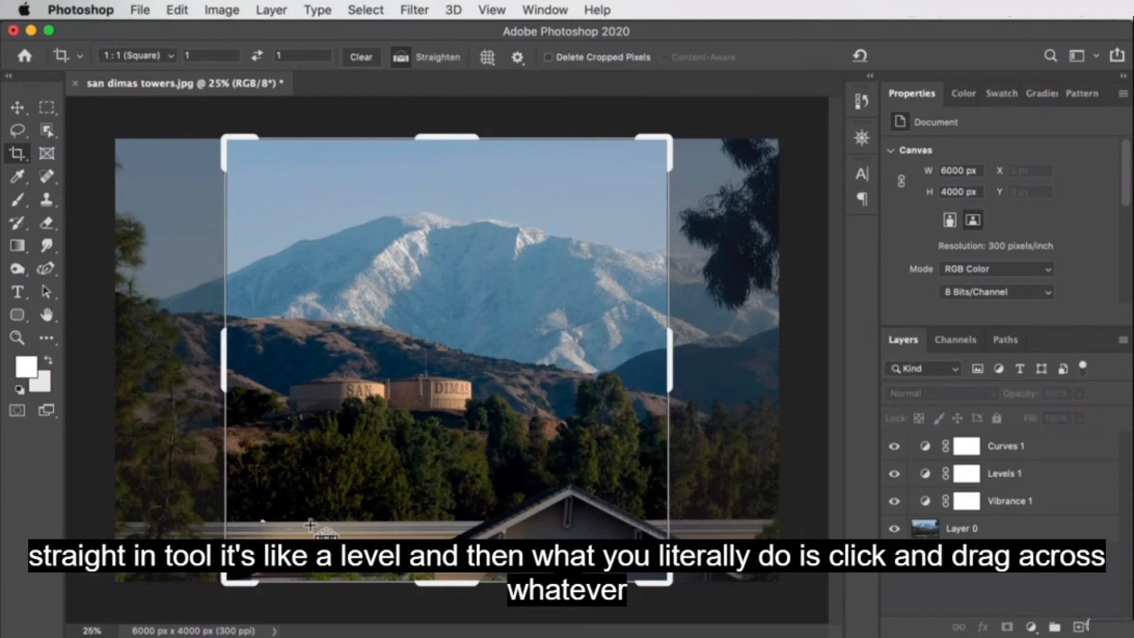
left_click_drag(281, 521, 473, 520)
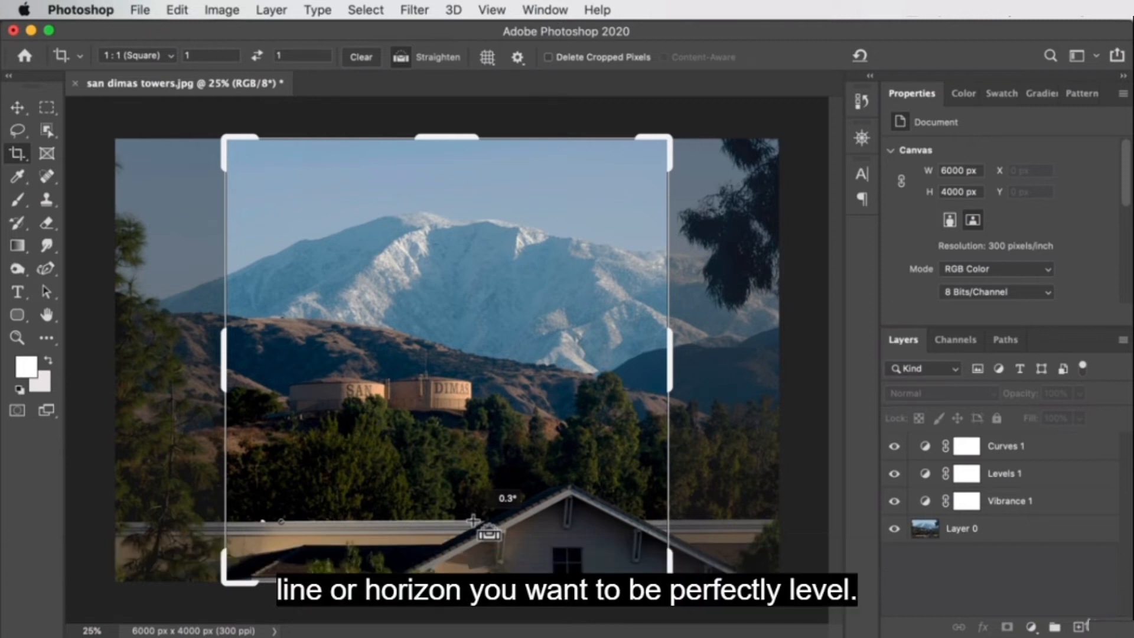
left_click_drag(473, 520, 461, 521)
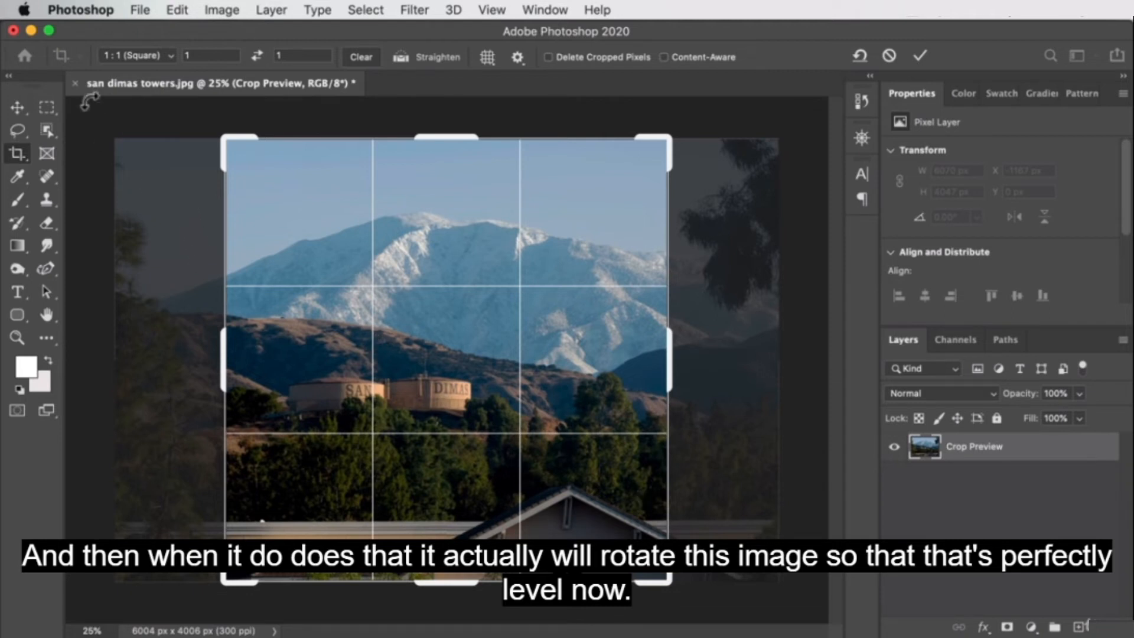
left_click(402, 57)
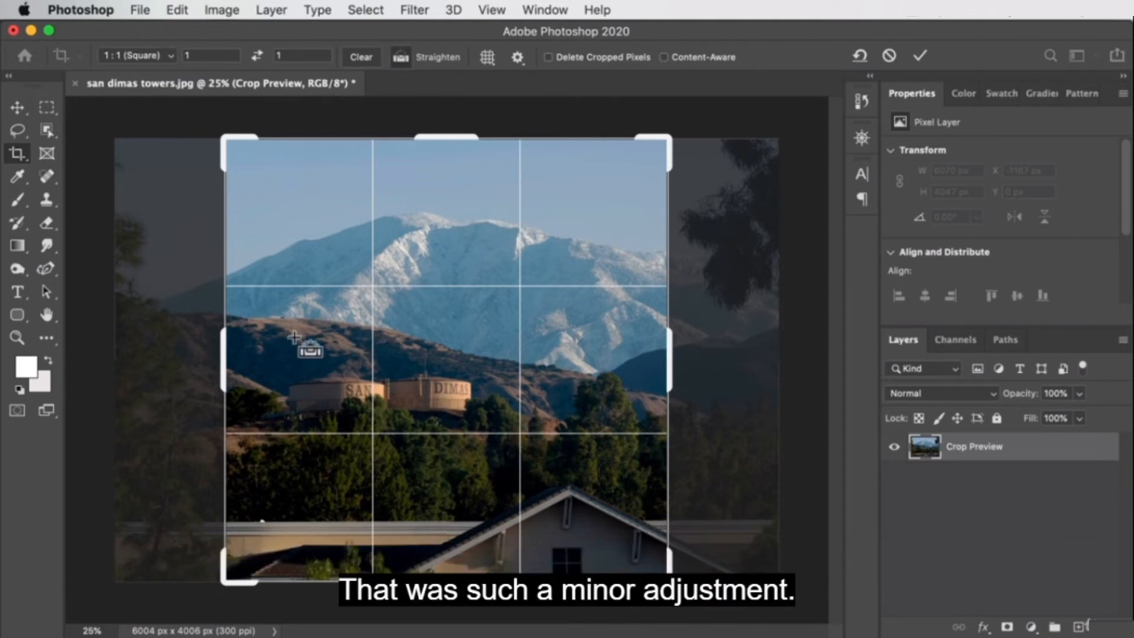
left_click_drag(278, 317, 626, 385)
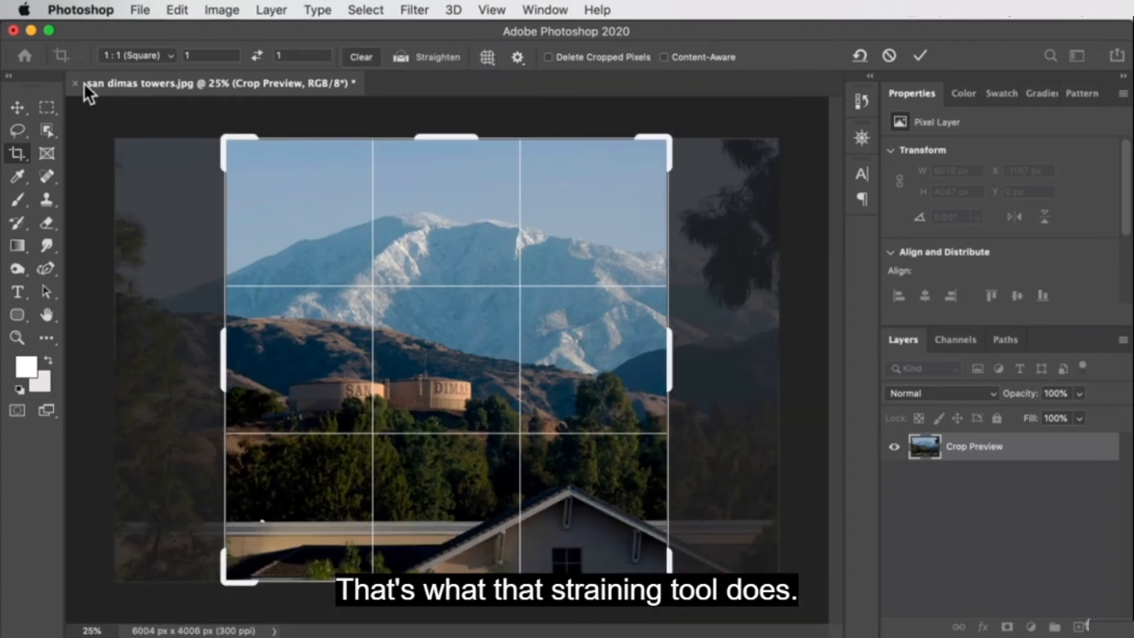
- Try the Grid, Diagonal and Golden Ratio crop overlays, and set the overlay to Golden Spiral
left_click(487, 56)
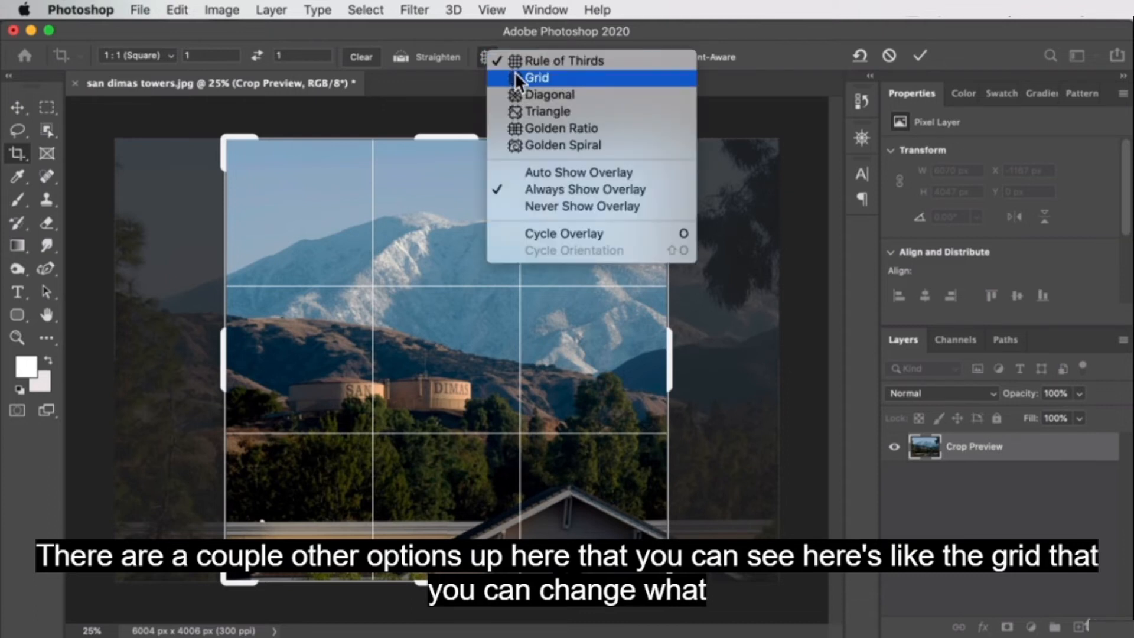
left_click(517, 74)
left_click(487, 57)
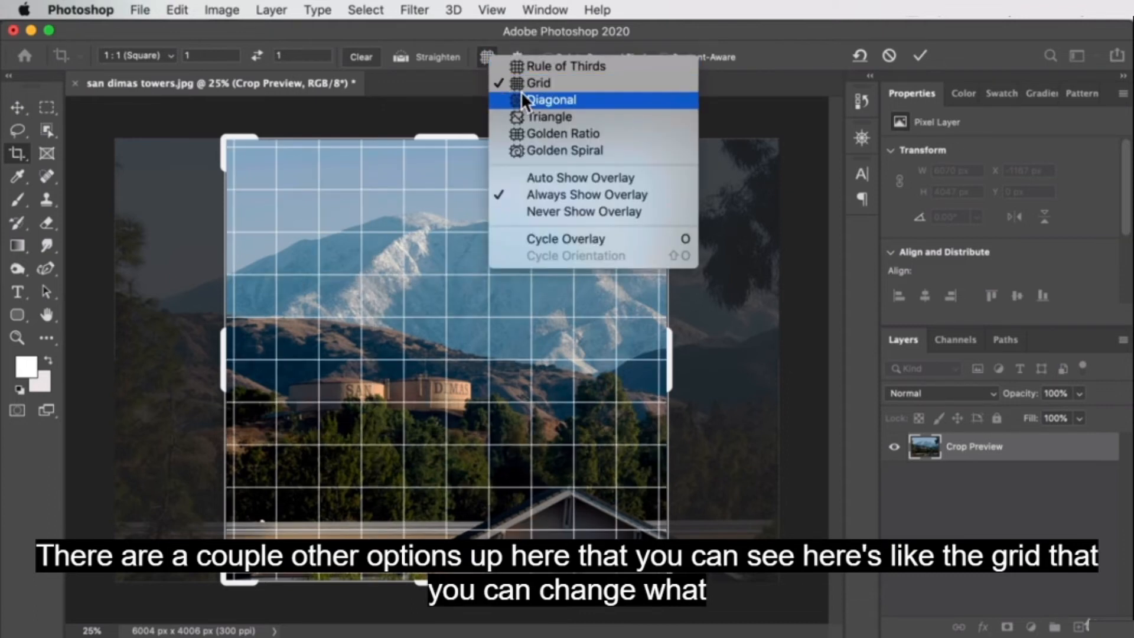
left_click(521, 94)
left_click(491, 55)
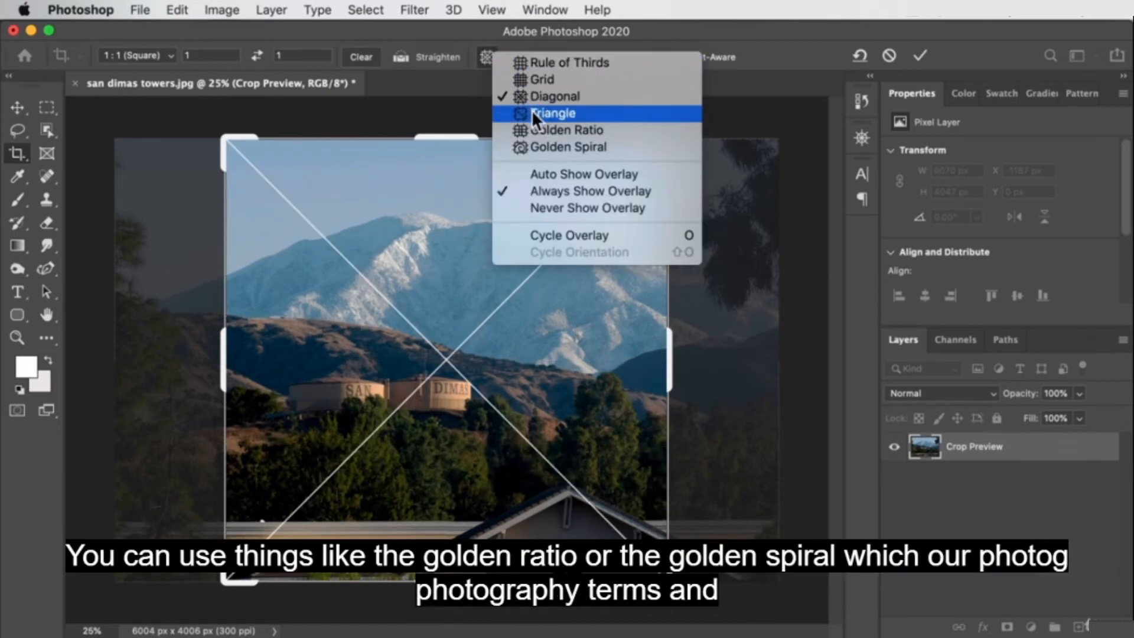
left_click(533, 130)
left_click(487, 56)
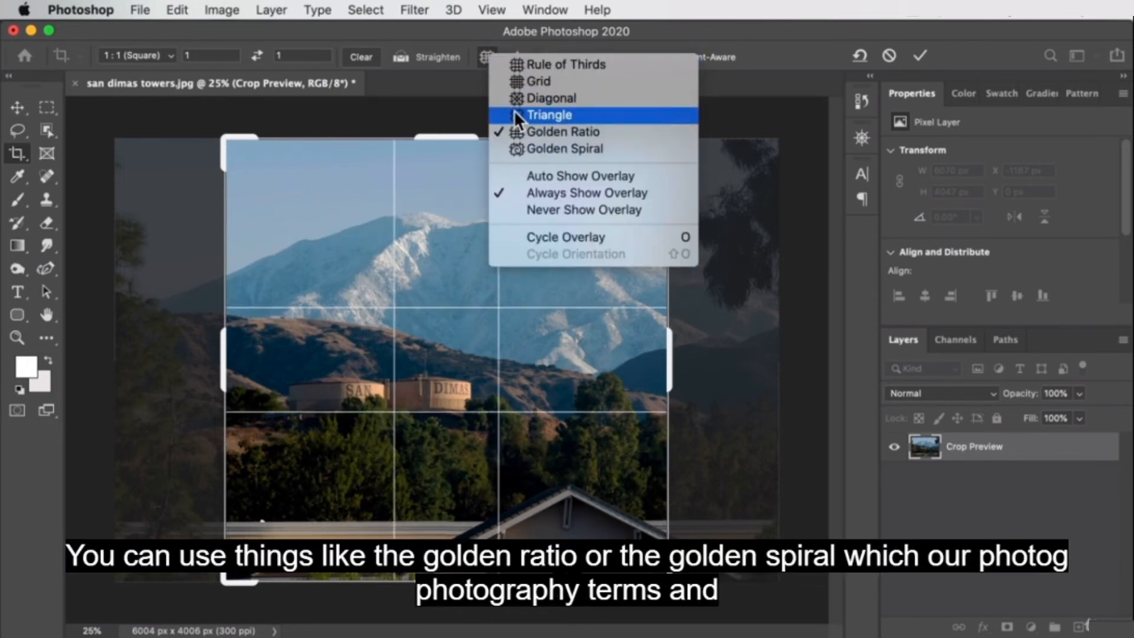
left_click(530, 149)
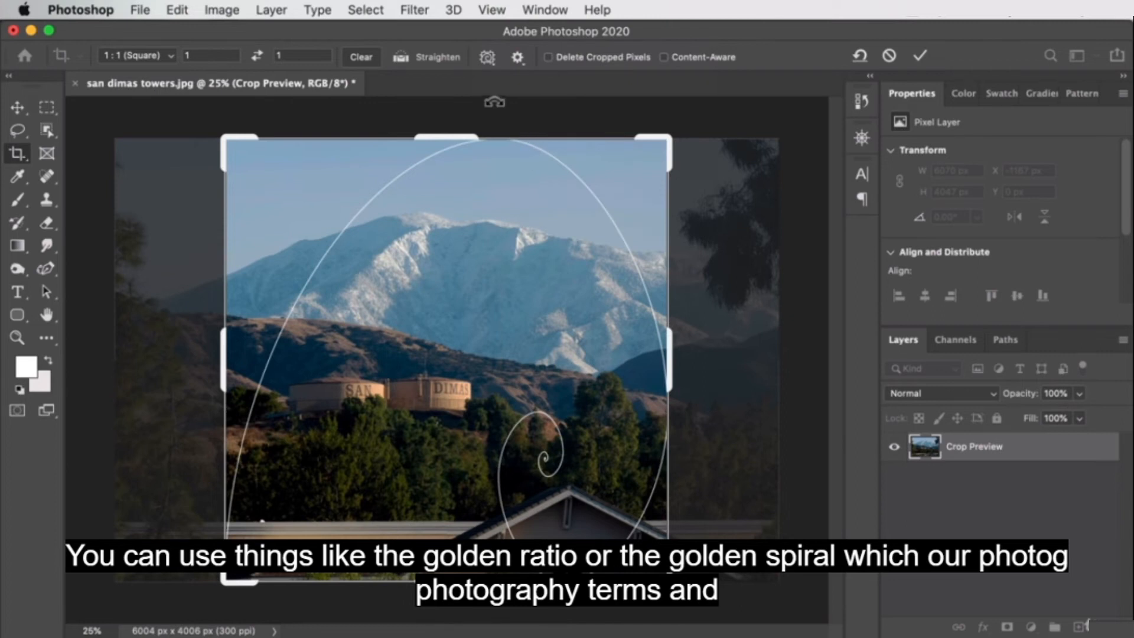
- Set the crop overlay to Rule of Thirds, and try nudging the photo layer within the square canvas
left_click(487, 55)
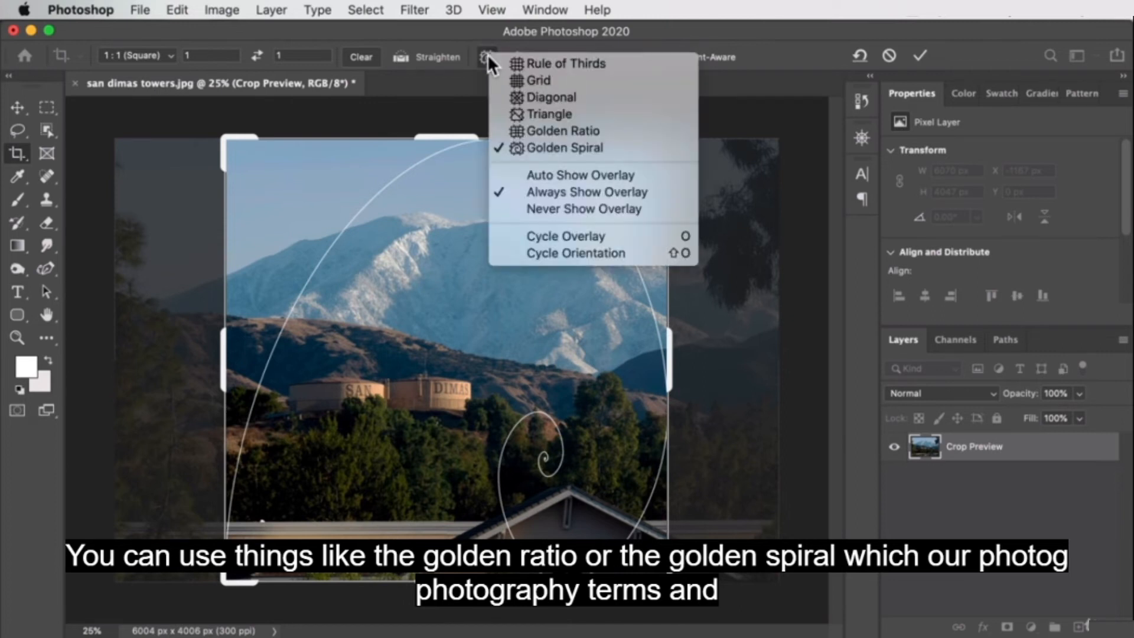
left_click(566, 66)
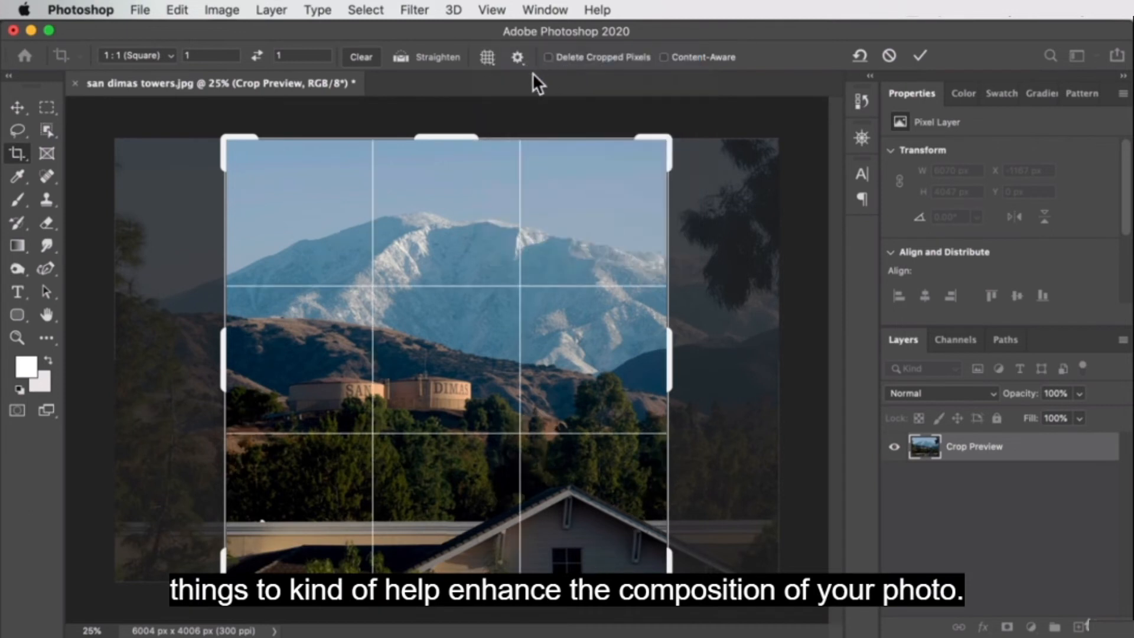
left_click(489, 56)
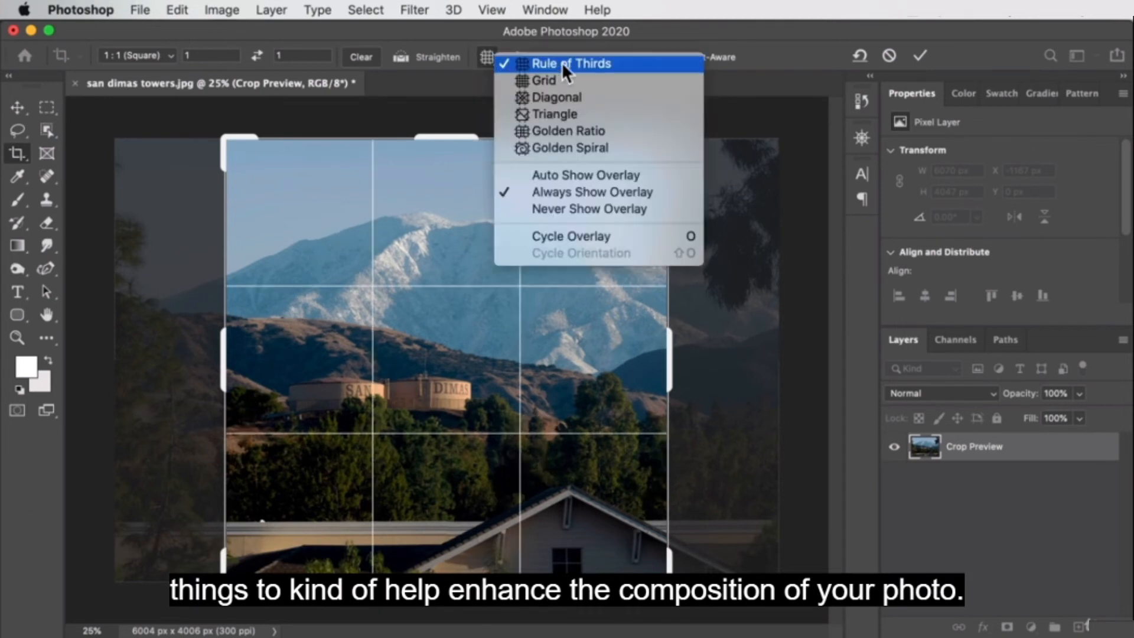
left_click(468, 36)
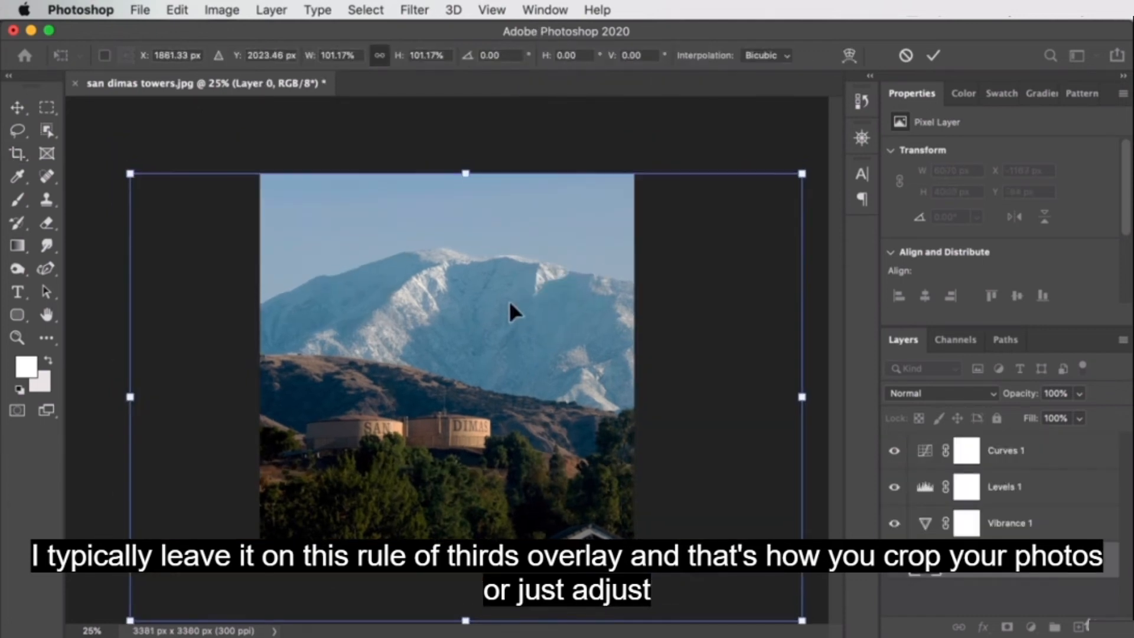
left_click_drag(511, 298, 509, 293)
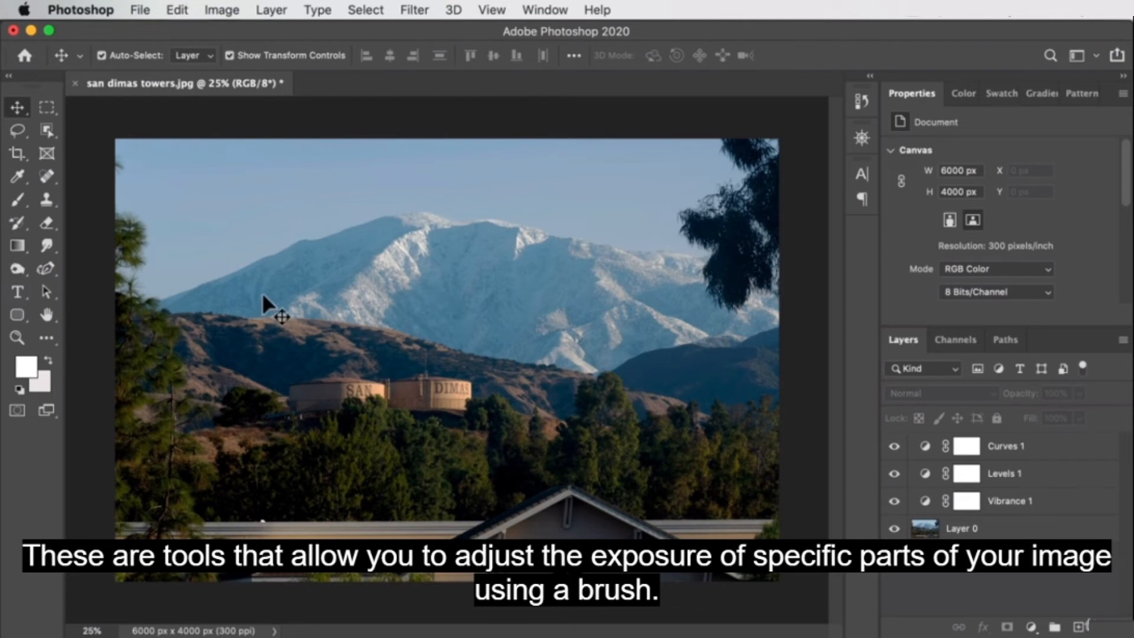
- Hide the Curves 1, Levels 1 and Vibrance 1 adjustment layers, and activate the Dodge tool on Layer 0
left_click(895, 501)
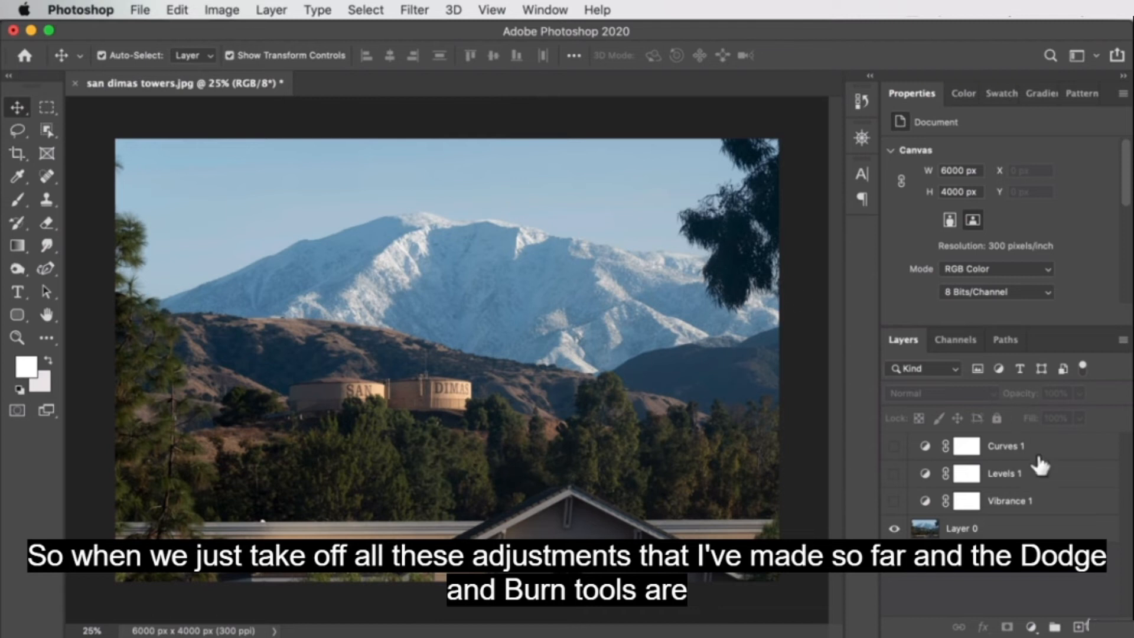
key("super+0")
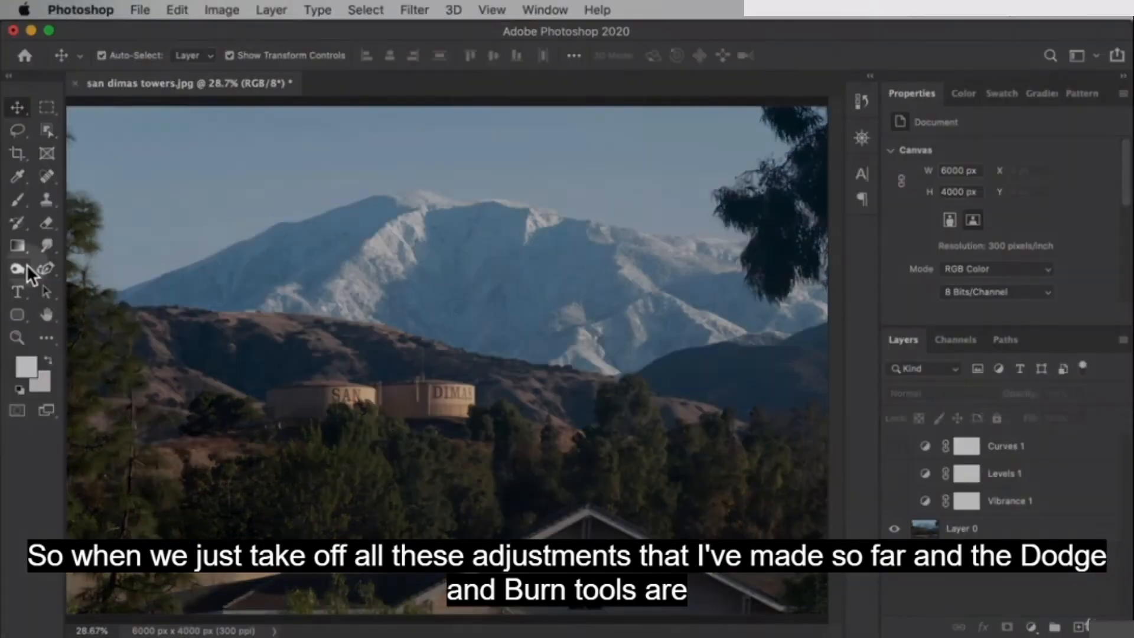
left_click(17, 268)
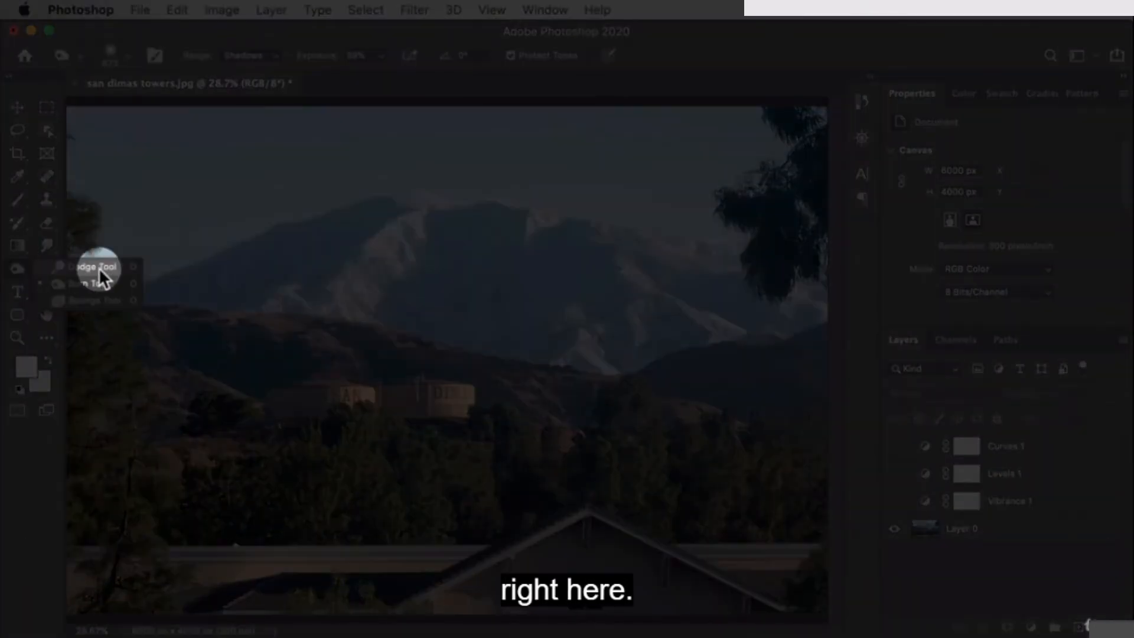
left_click(122, 267)
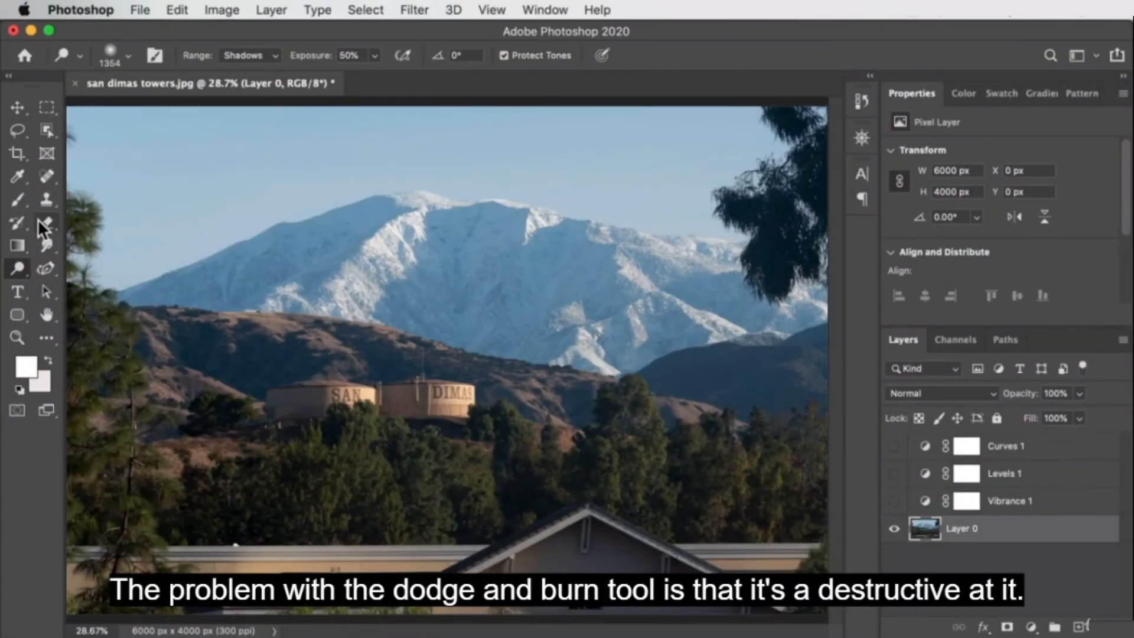
left_click(19, 264)
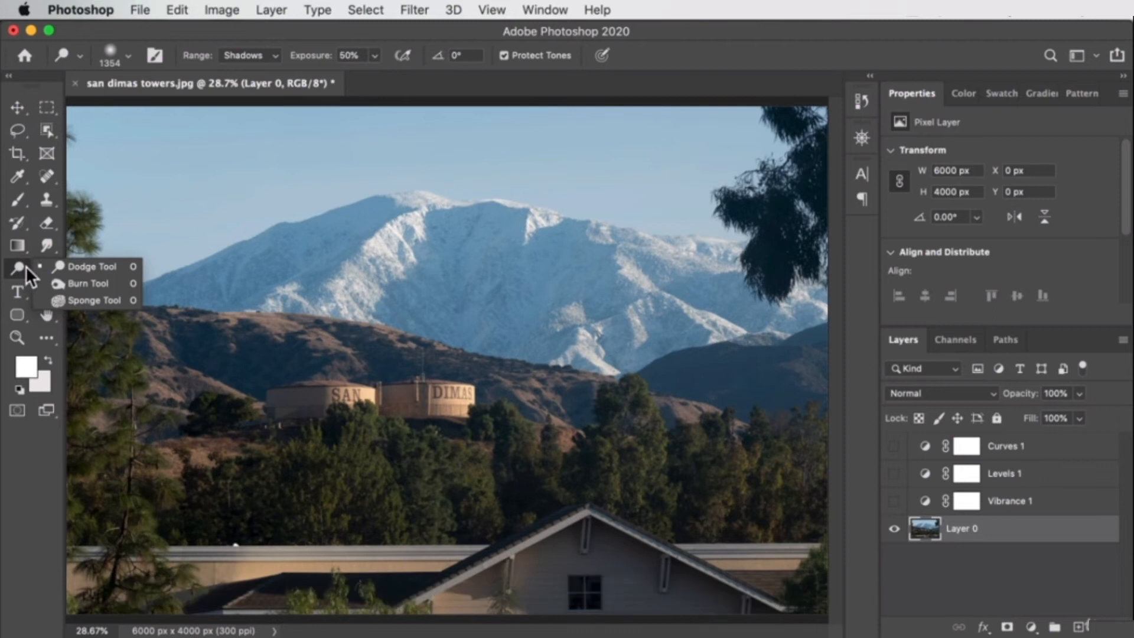
left_click(87, 267)
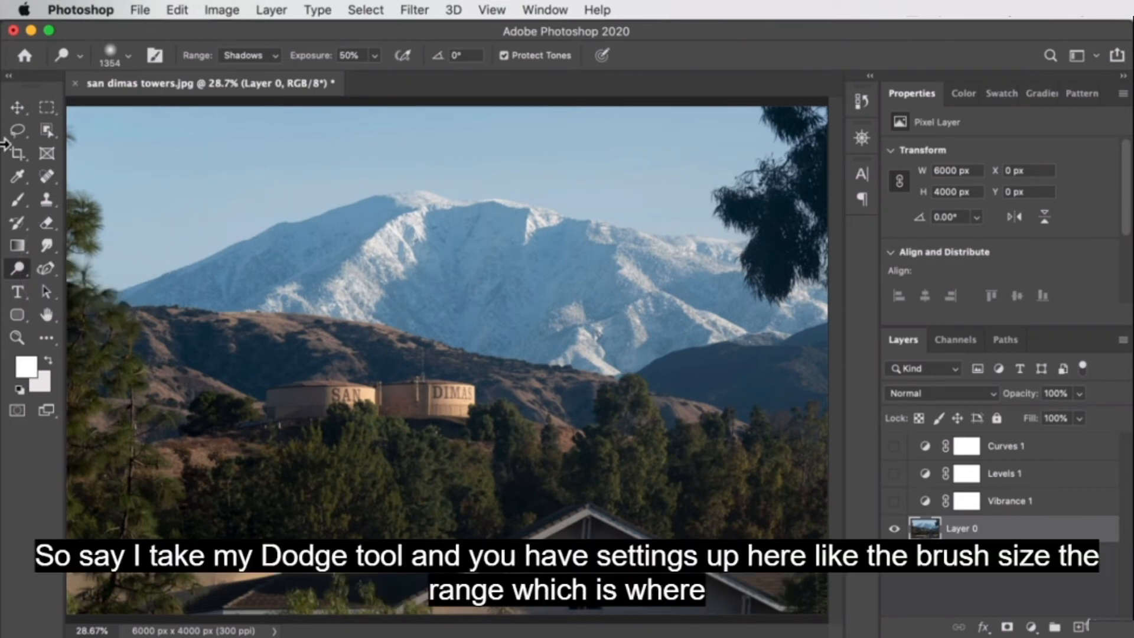
- Check the Dodge tool's range options, keep Shadows, and set its exposure to 100%
left_click(117, 58)
left_click(118, 59)
left_click(272, 56)
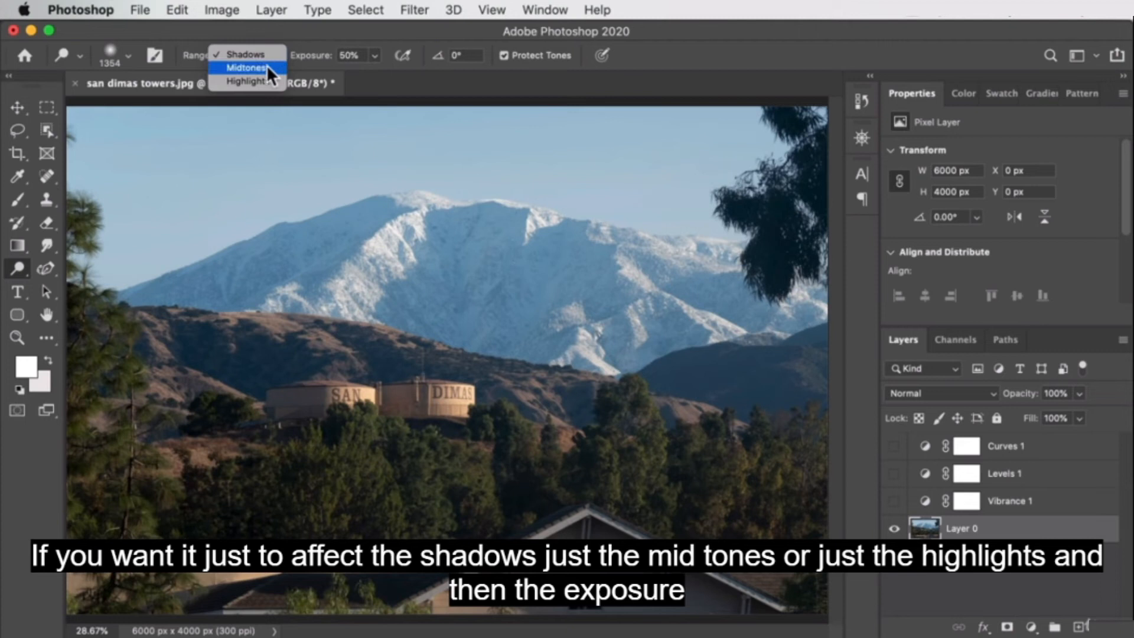
left_click(294, 38)
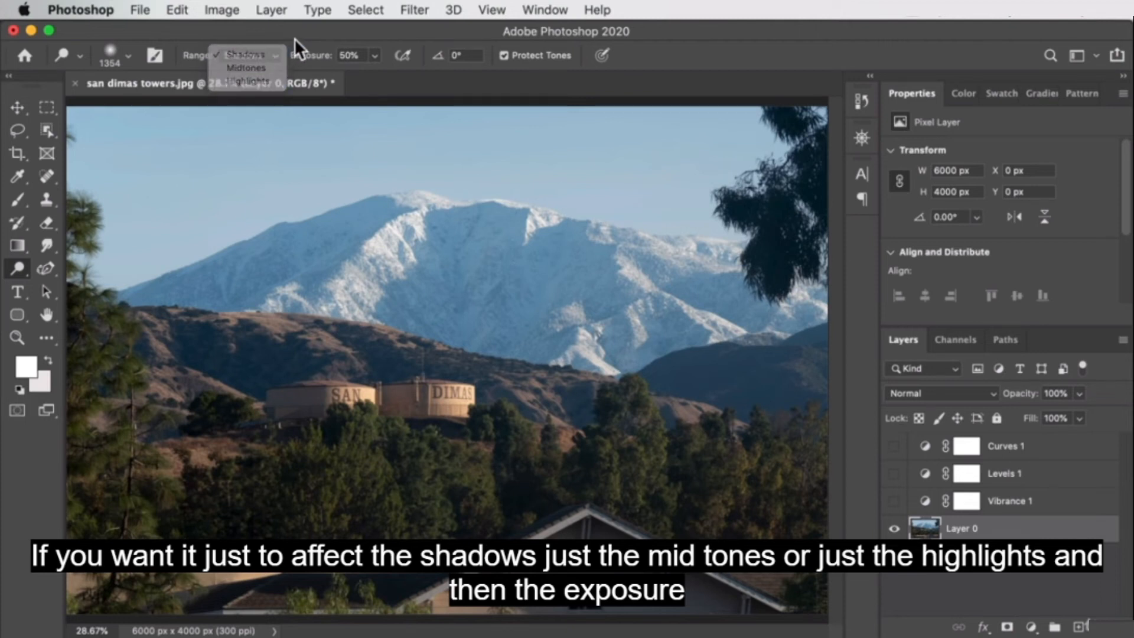
left_click(374, 55)
left_click_drag(371, 75, 510, 83)
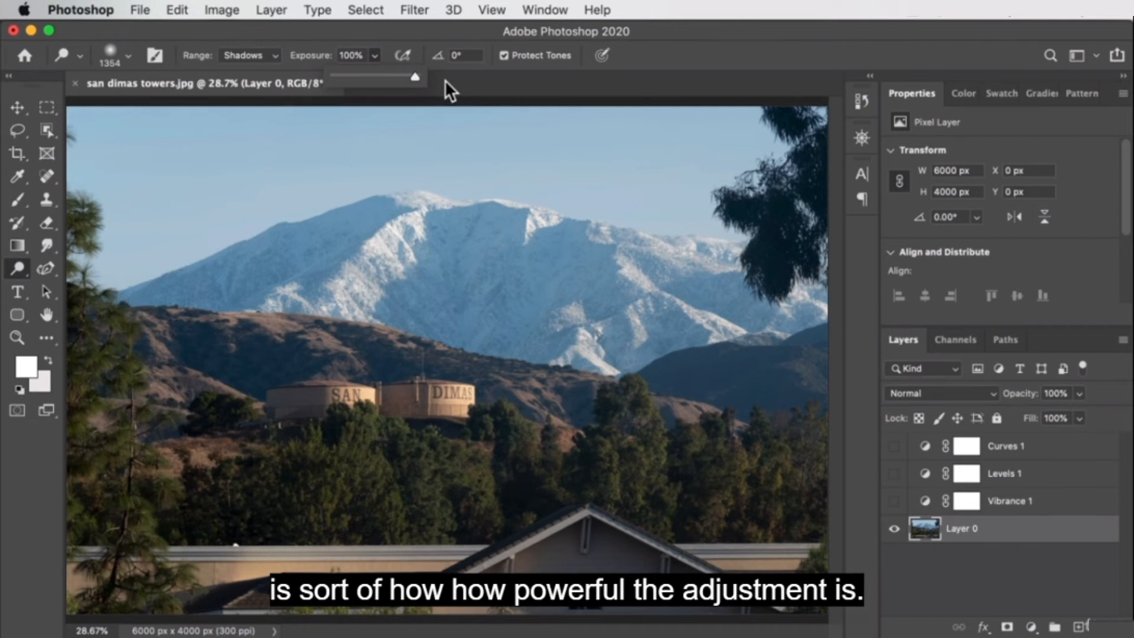
left_click(323, 39)
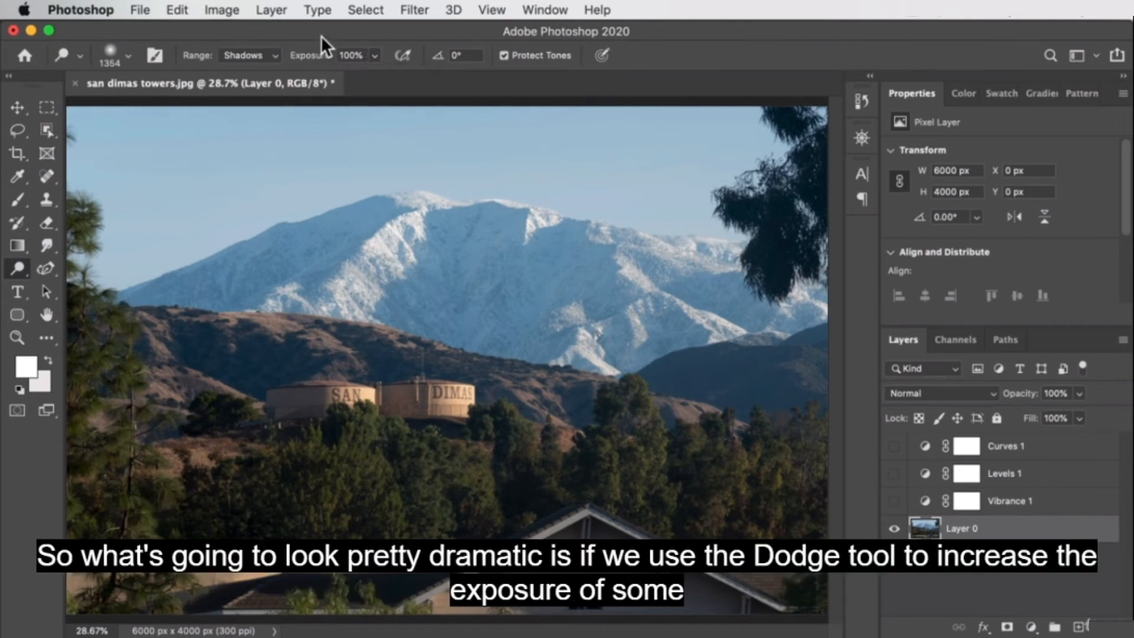
left_click(14, 261)
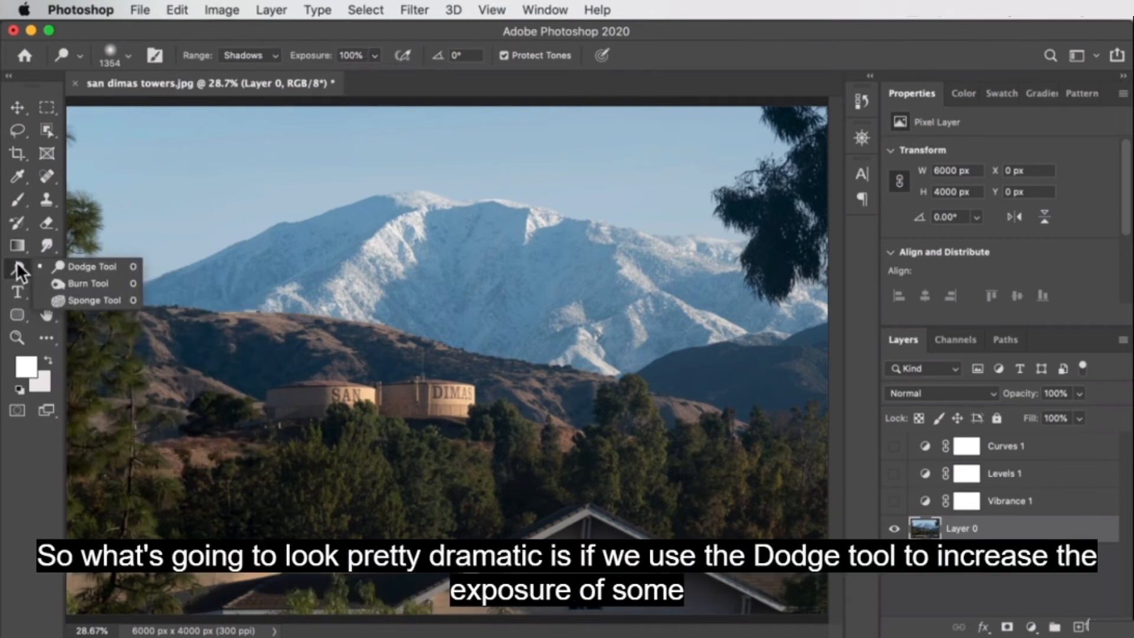
left_click(94, 267)
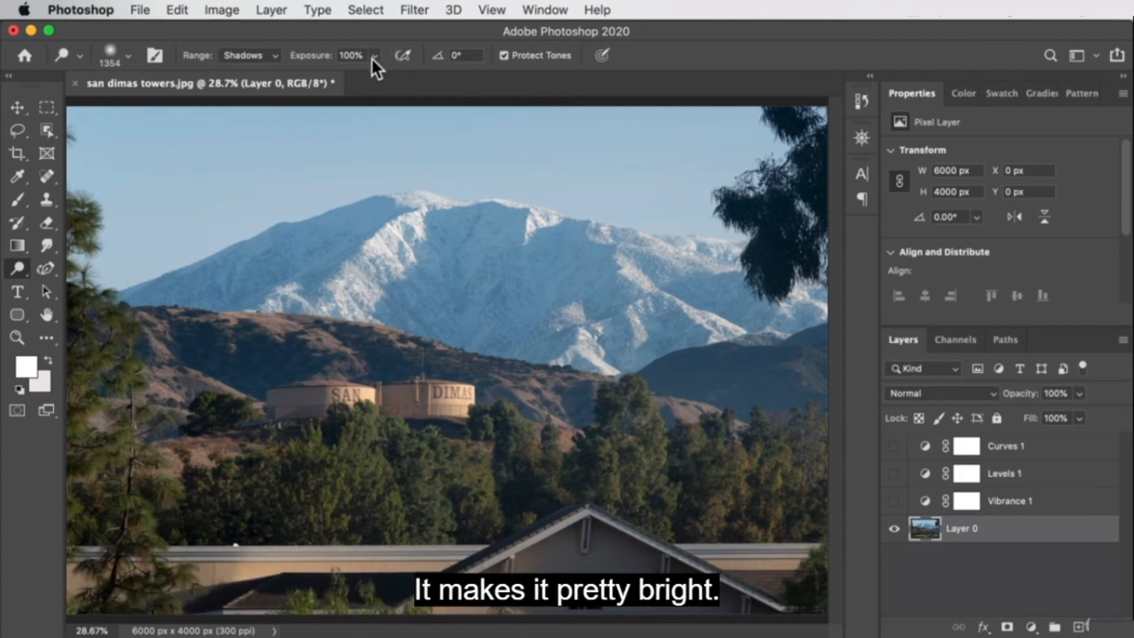
- Set the Dodge tool's exposure to 35%, try dodging the shadows in the trees on Layer 0, and undo the strokes
left_click_drag(370, 55, 359, 81)
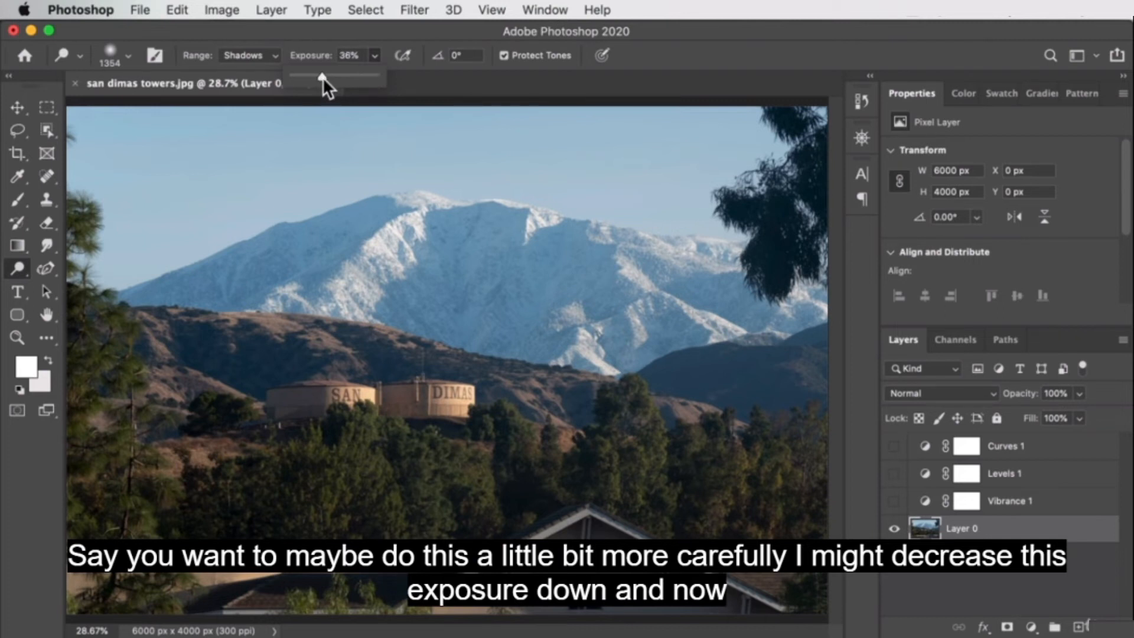
left_click_drag(321, 77, 320, 77)
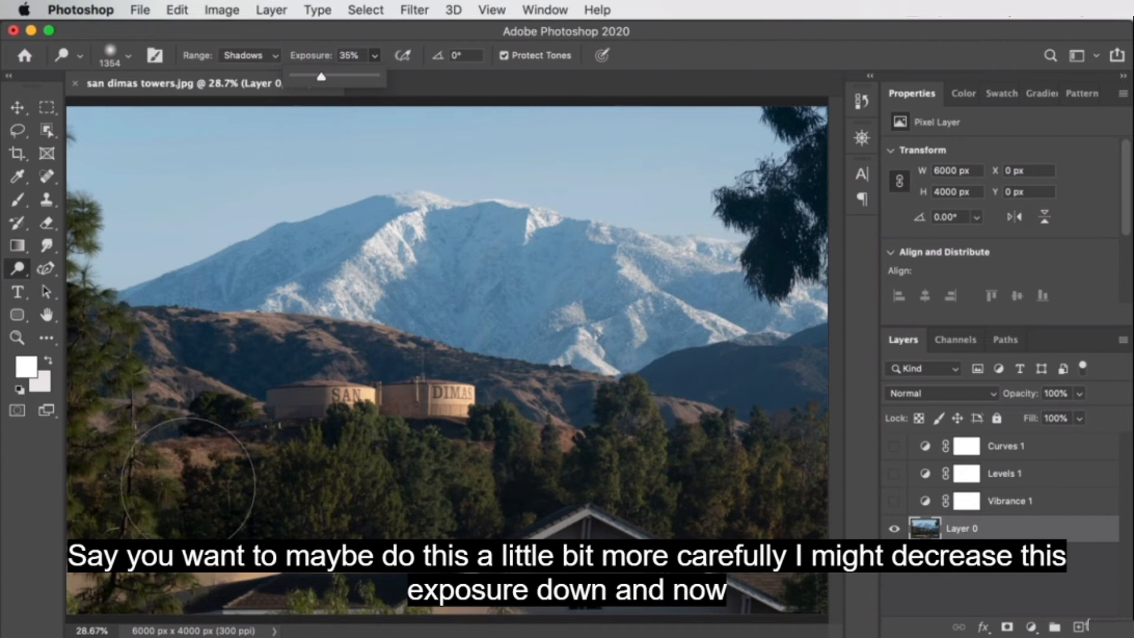
mouse_move(724, 484)
left_mouse_down()
mouse_move(590, 464)
mouse_move(320, 473)
mouse_move(692, 449)
mouse_move(202, 481)
mouse_move(459, 440)
mouse_move(371, 468)
mouse_move(448, 397)
left_mouse_up()
key("super+z")
key("super+z")
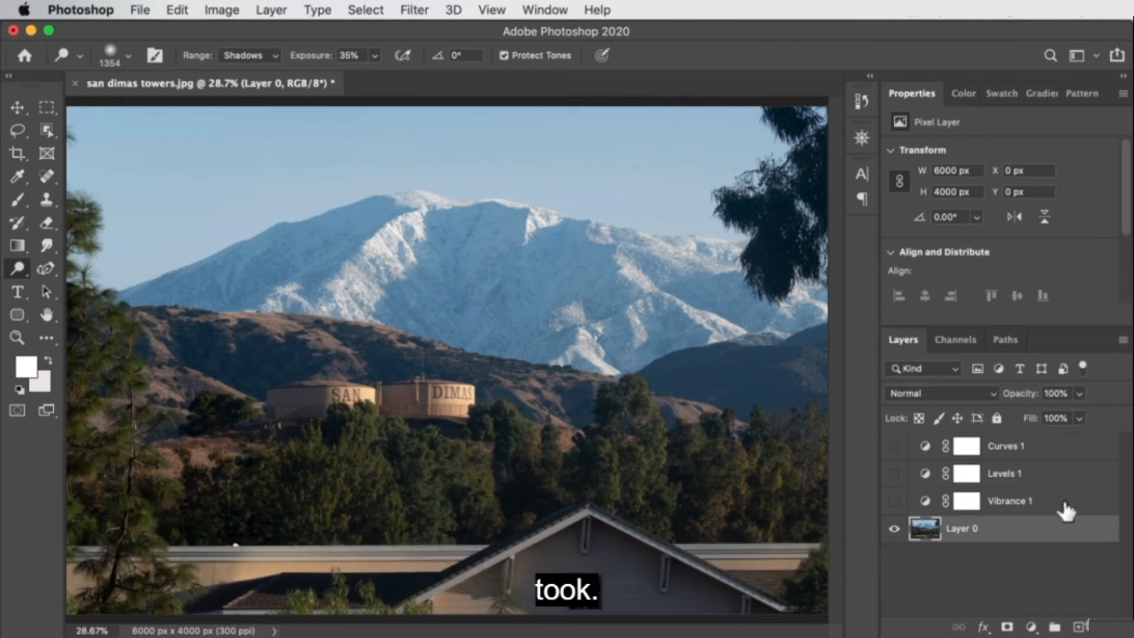
key("super+z")
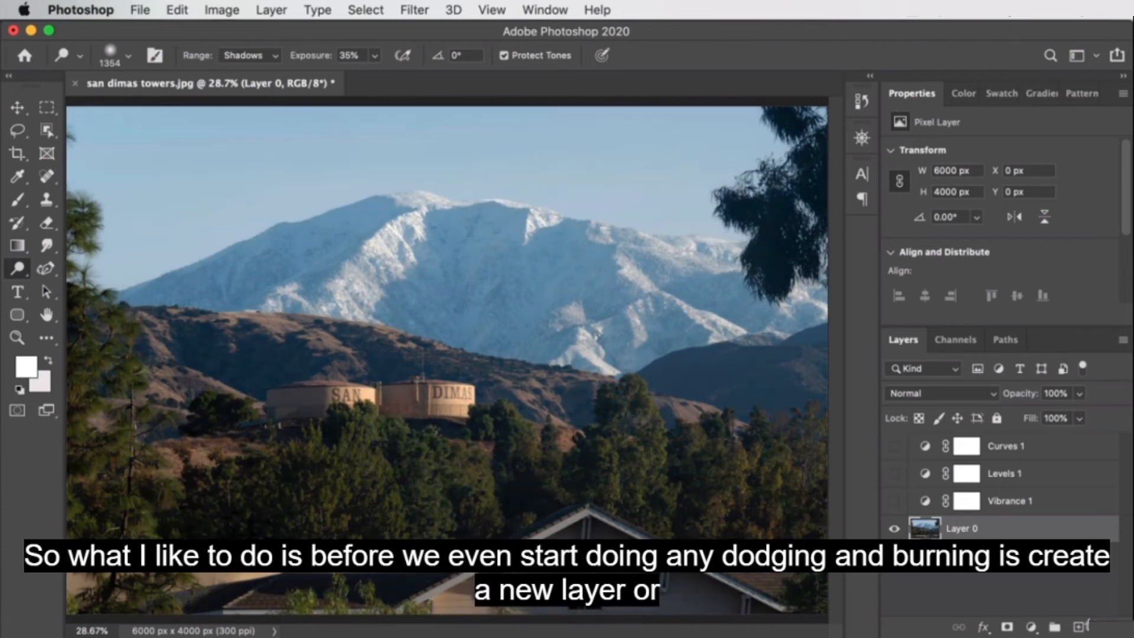
- Duplicate Layer 0, rename the copy DODGE/BURN, and activate the Dodge tool for it
left_click_drag(998, 529, 1081, 625)
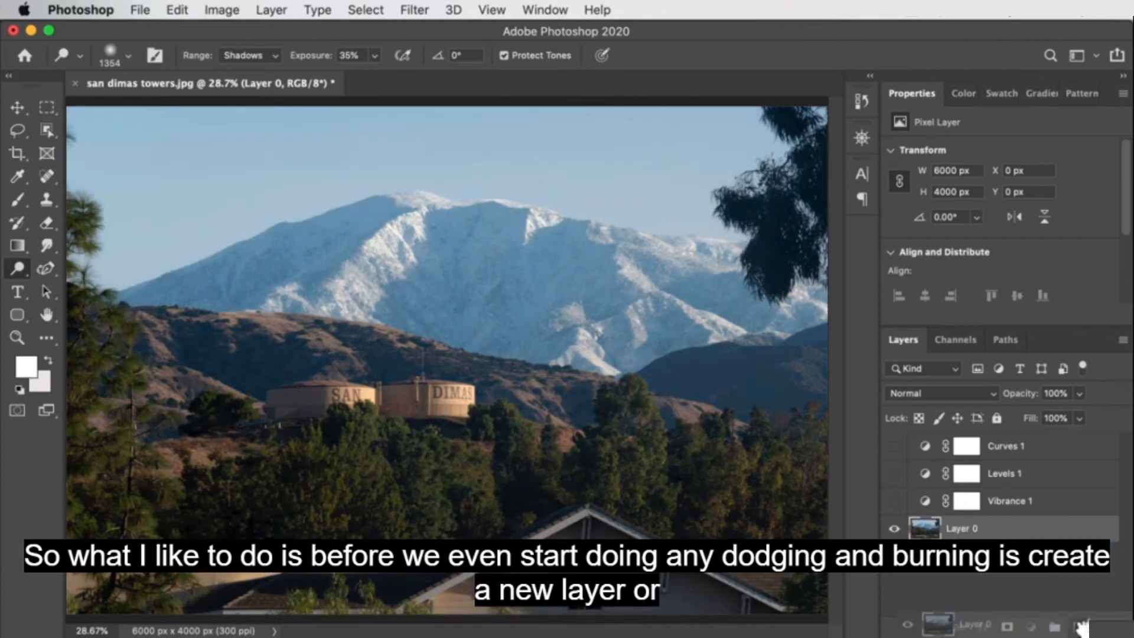
double_click(958, 528)
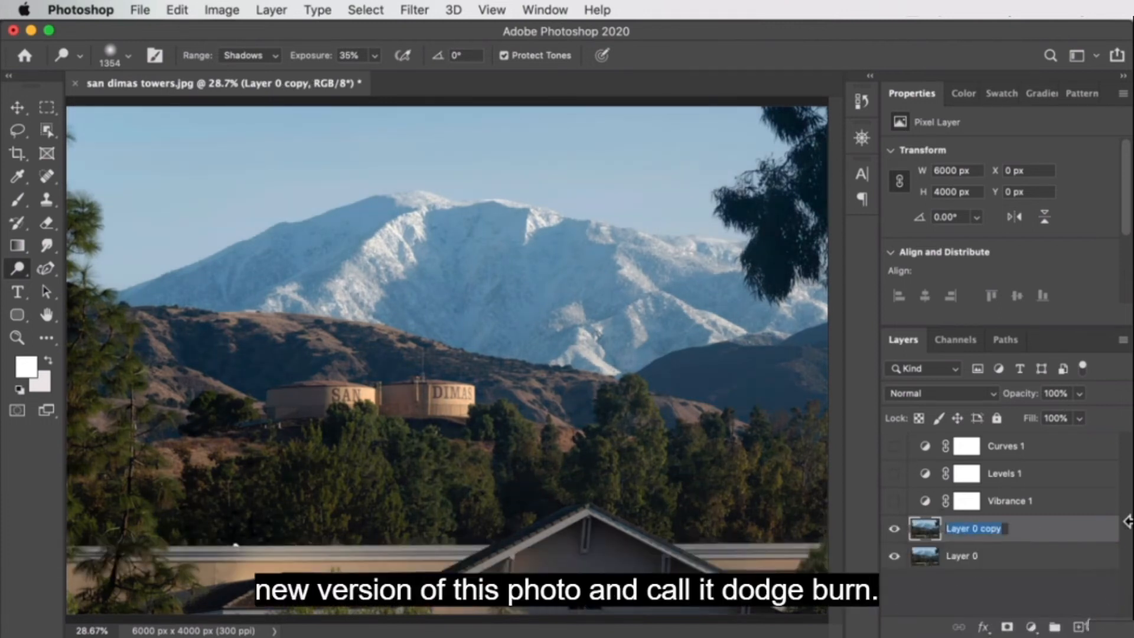
type("DO")
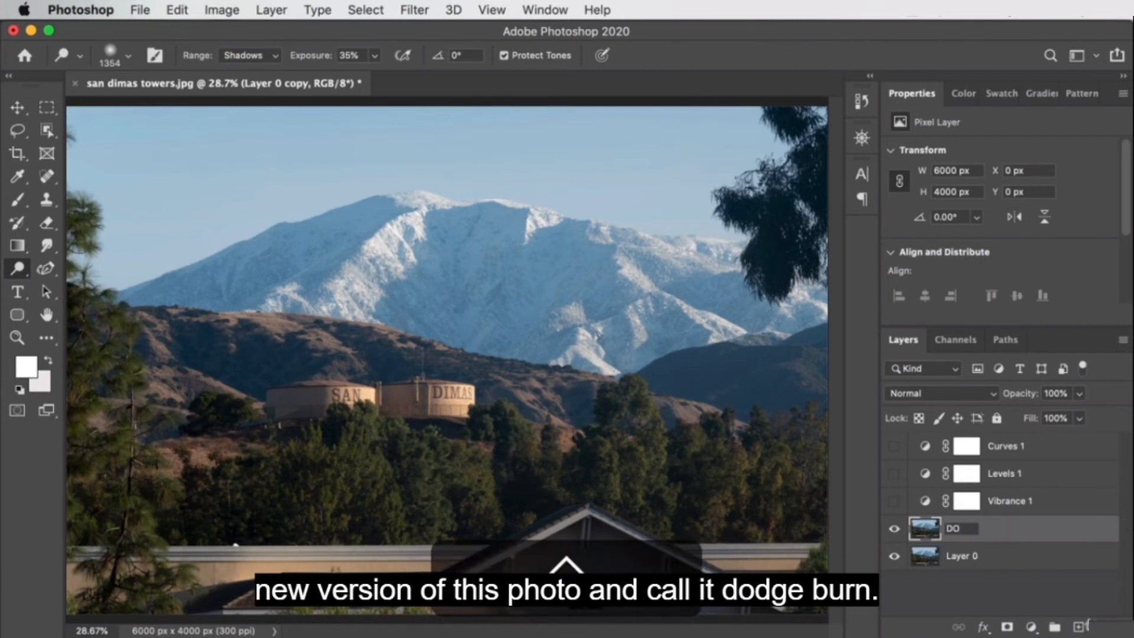
type("DGE/BURN")
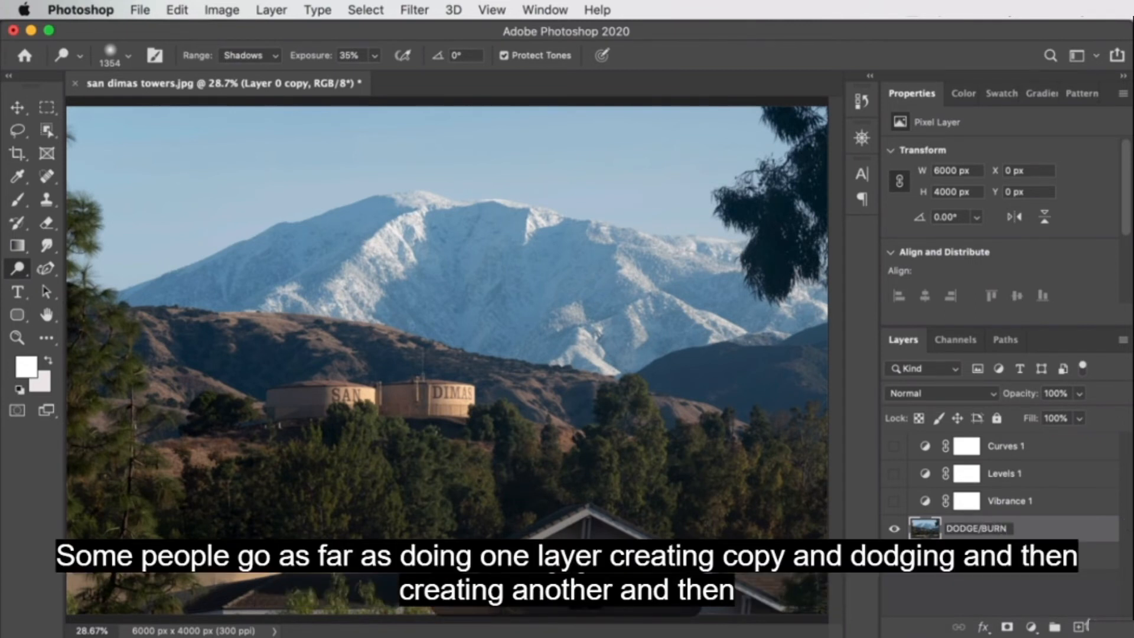
key("Return")
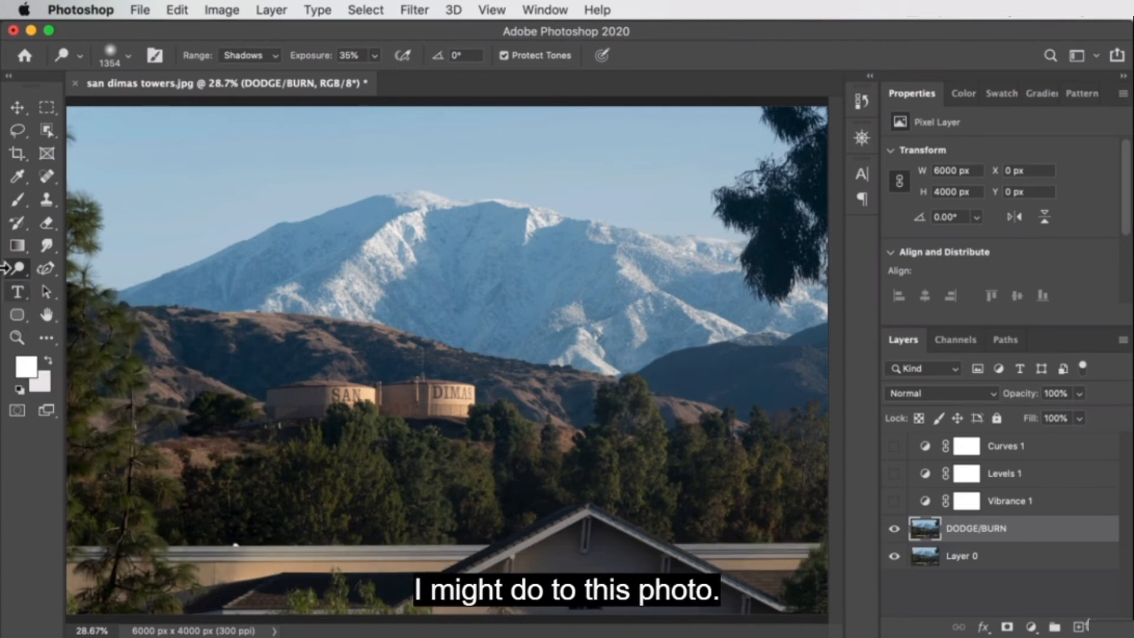
right_click(18, 270)
left_click(93, 269)
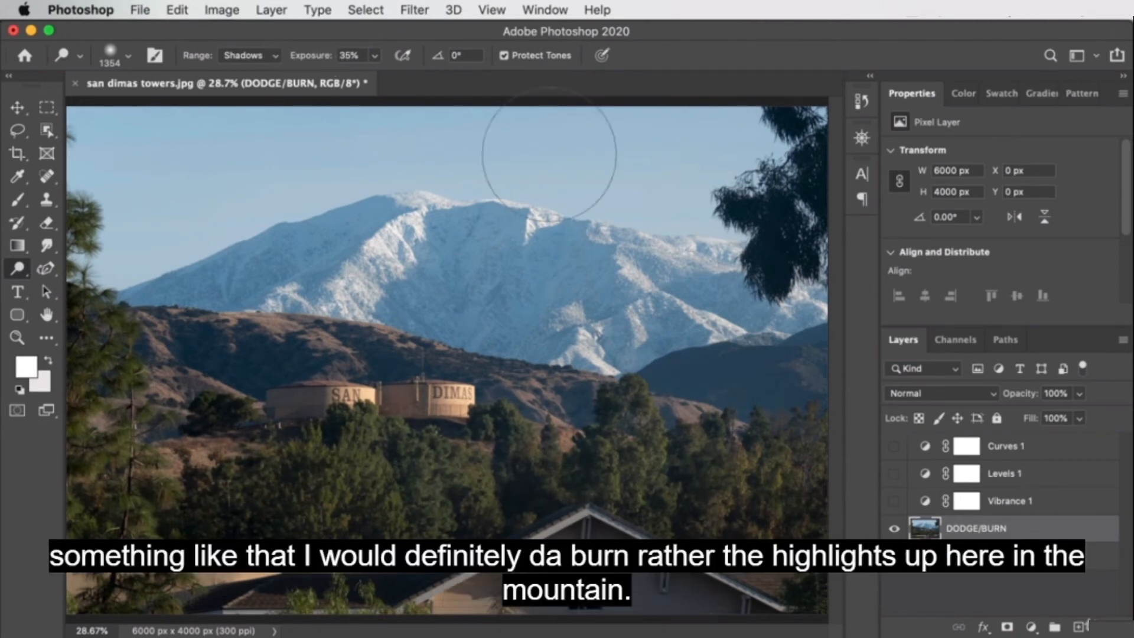
- Switch to the Burn tool with the Highlights range and a 2123 px brush, try burning the mountain and sky, and undo it
left_click(12, 266)
left_click(76, 285)
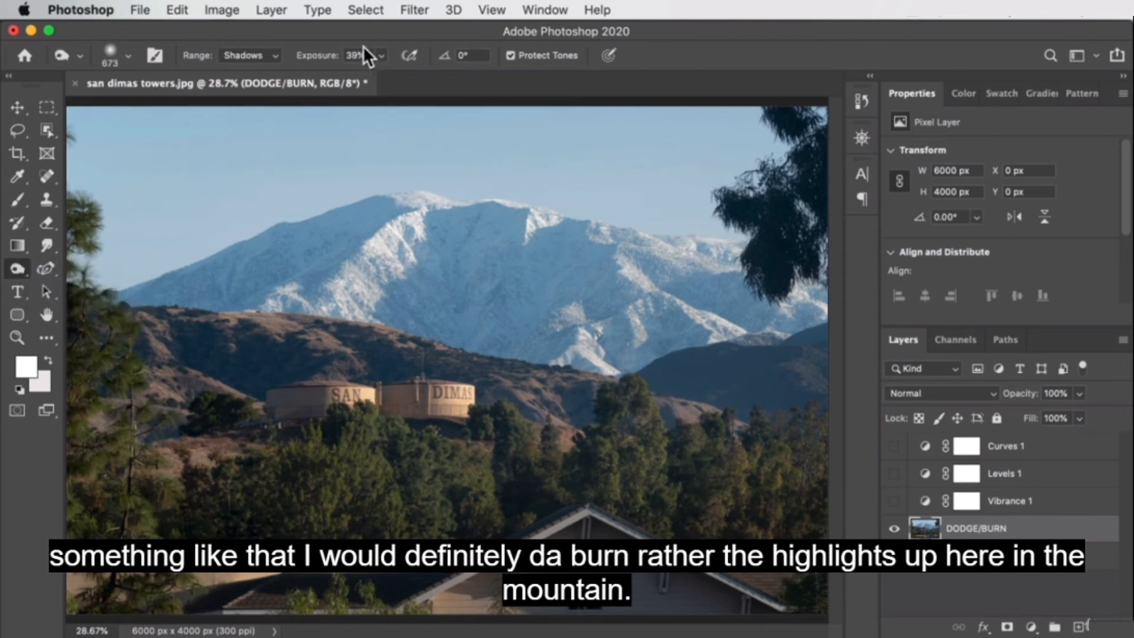
left_click(254, 52)
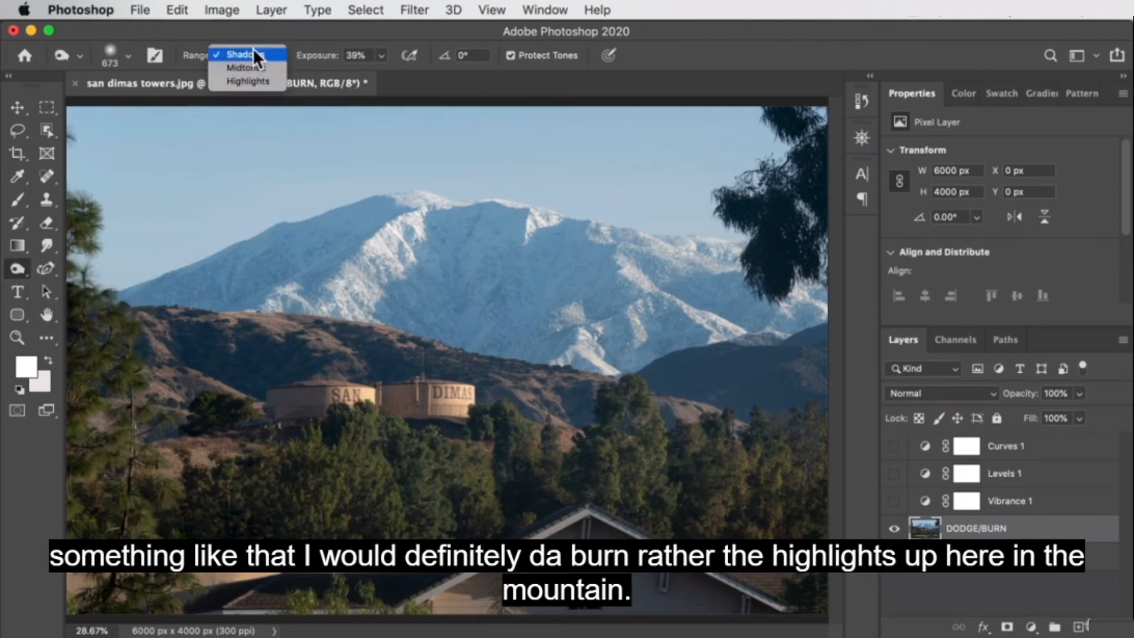
left_click(253, 81)
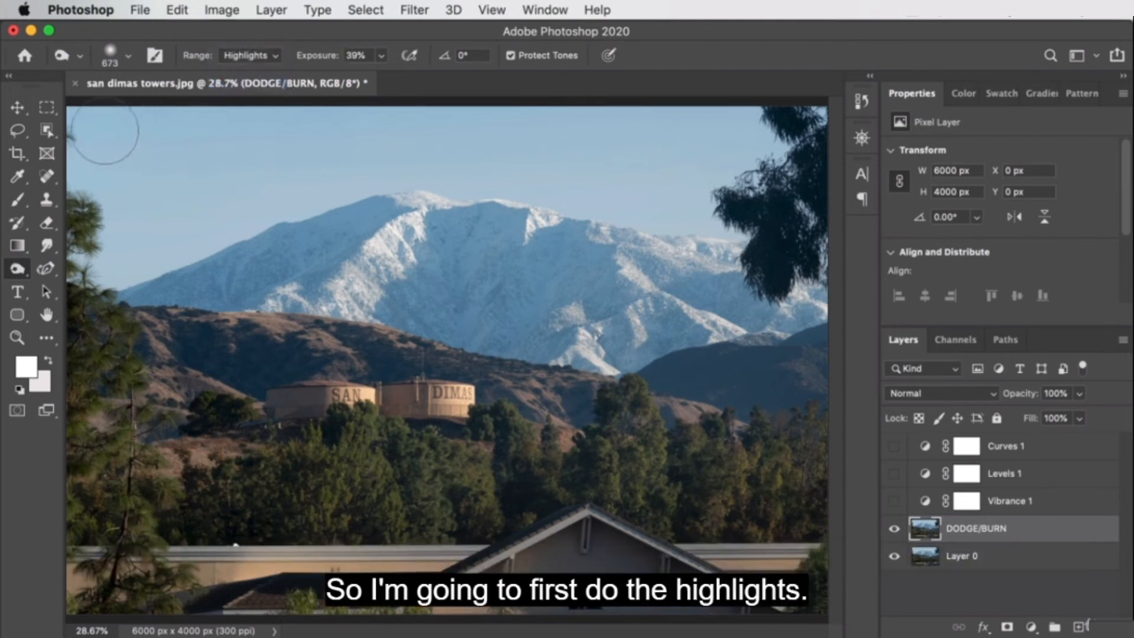
mouse_move(295, 192)
left_mouse_down("ctrl+alt")
mouse_move(436, 212)
mouse_move(533, 207)
left_mouse_up("ctrl+alt")
mouse_move(697, 171)
left_mouse_down()
mouse_move(72, 196)
mouse_move(316, 274)
mouse_move(568, 283)
mouse_move(833, 274)
left_mouse_up()
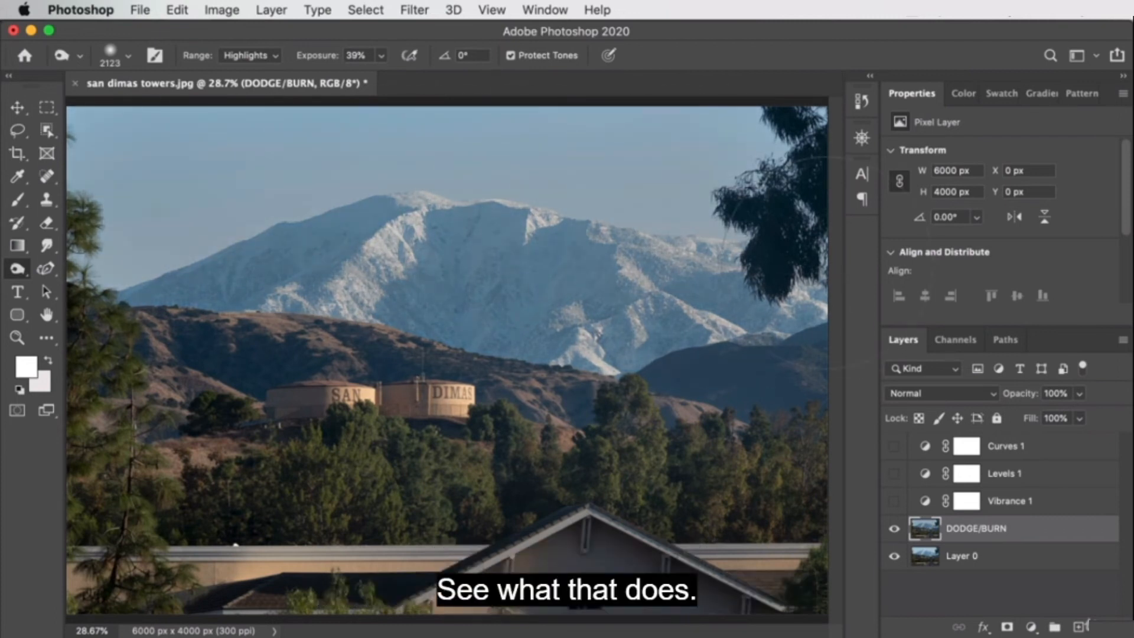
key("super+z")
- Burn the snowy mountain on the DODGE/BURN layer with the Midtones range, and darken its shadows with the Shadows range
left_click(245, 53)
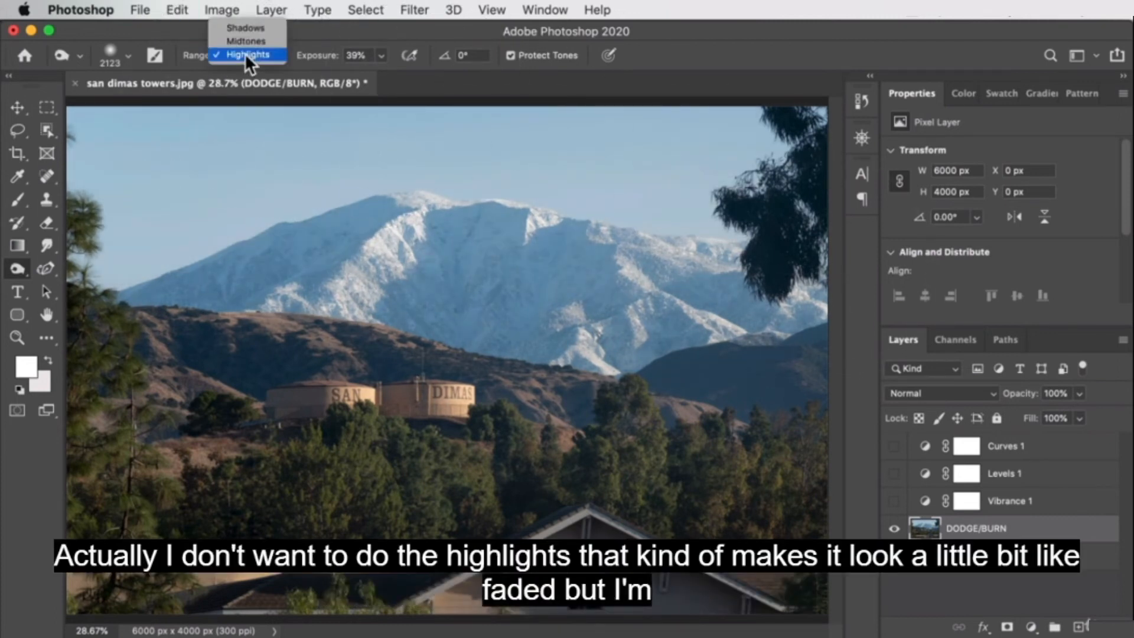
left_click(263, 41)
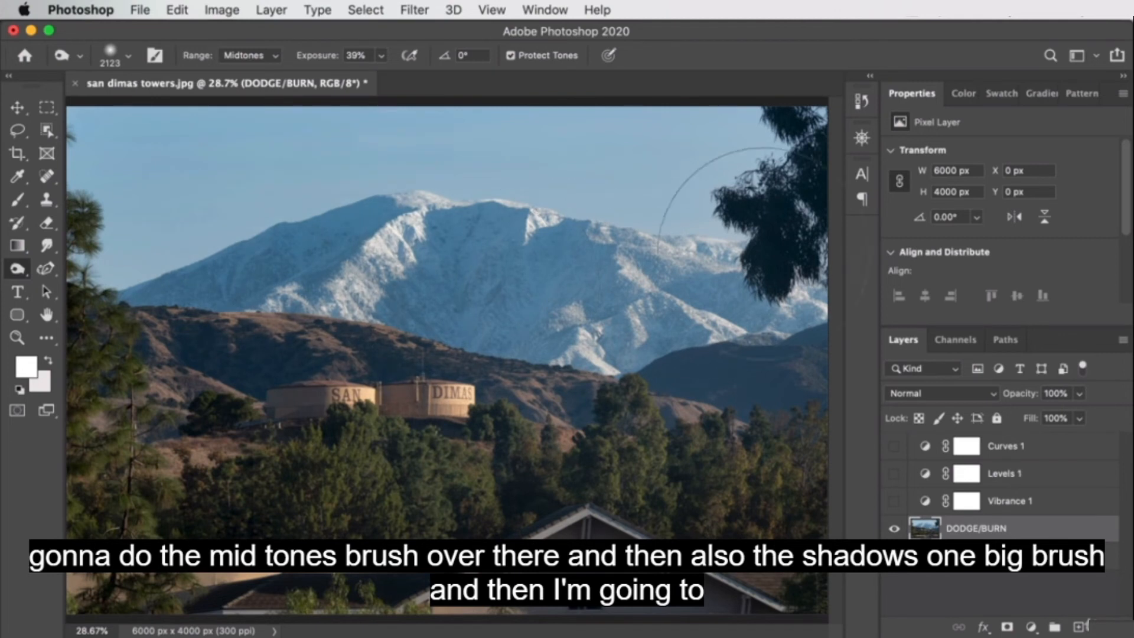
left_click(263, 55)
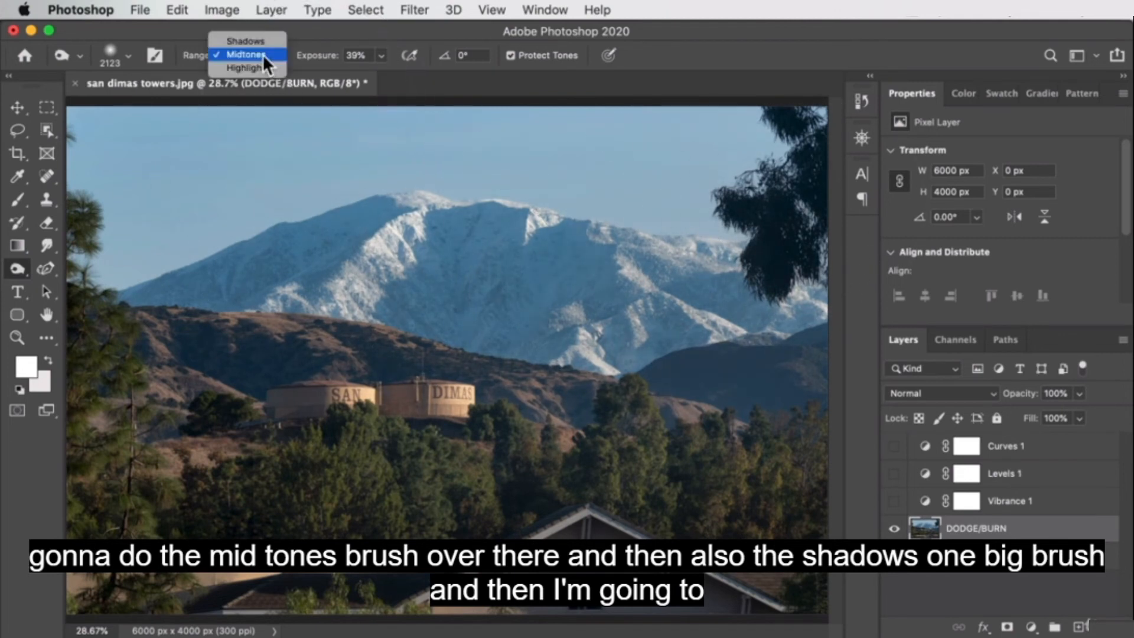
mouse_move(712, 278)
left_mouse_down()
mouse_move(481, 311)
mouse_move(164, 258)
mouse_move(18, 213)
left_mouse_up()
mouse_move(669, 277)
left_mouse_down()
mouse_move(448, 268)
mouse_move(510, 278)
mouse_move(461, 272)
left_mouse_up()
mouse_move(392, 236)
left_mouse_down()
mouse_move(185, 267)
mouse_move(178, 278)
mouse_move(266, 270)
mouse_move(336, 226)
mouse_move(481, 231)
mouse_move(464, 234)
mouse_move(406, 305)
mouse_move(477, 294)
mouse_move(503, 210)
mouse_move(481, 332)
mouse_move(561, 248)
mouse_move(506, 354)
mouse_move(560, 323)
mouse_move(597, 271)
mouse_move(597, 306)
mouse_move(615, 277)
mouse_move(624, 300)
mouse_move(767, 296)
mouse_move(720, 298)
mouse_move(751, 307)
mouse_move(714, 295)
left_mouse_up()
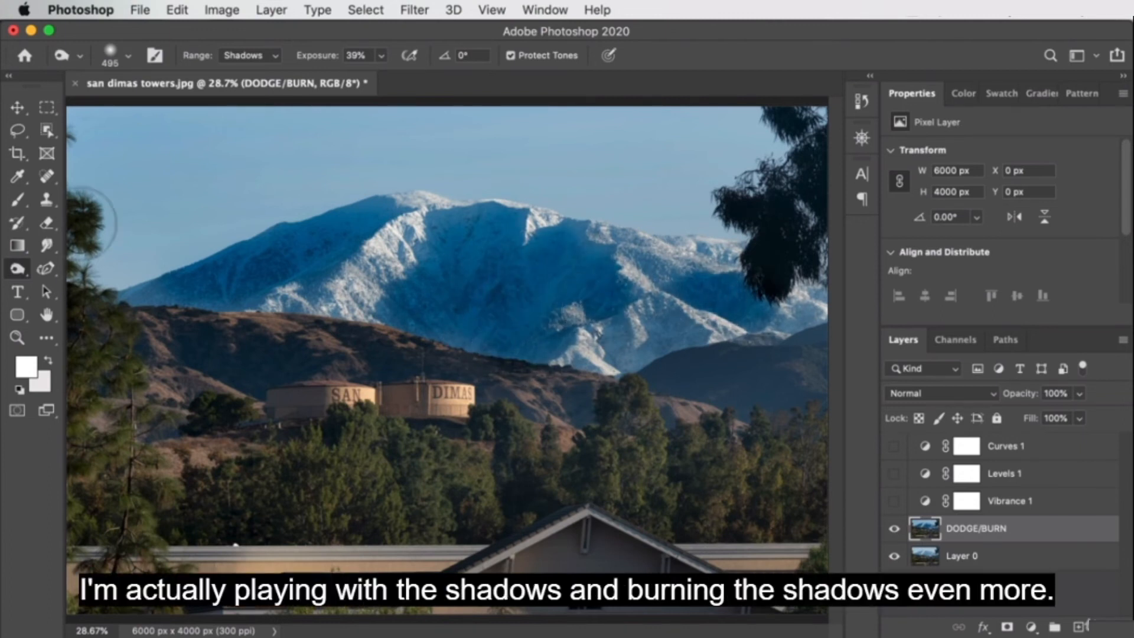
- Switch to the Dodge tool, try dodging the snowy mountain with the Shadows range, and undo the strokes
left_click(26, 269)
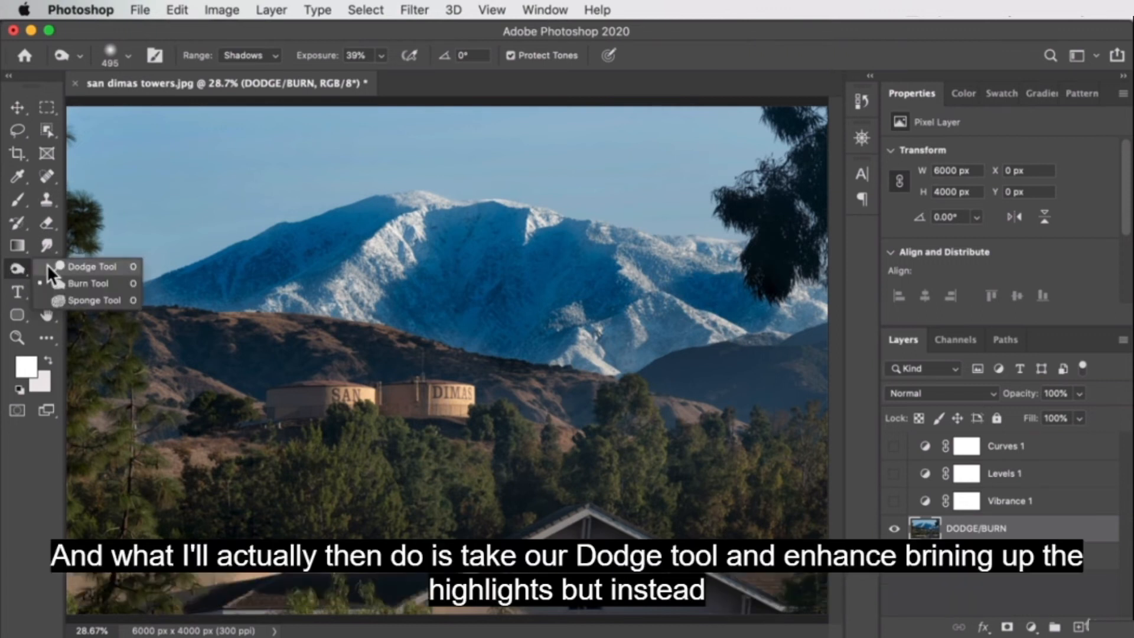
left_click(69, 270)
left_click_drag(470, 275, 366, 286)
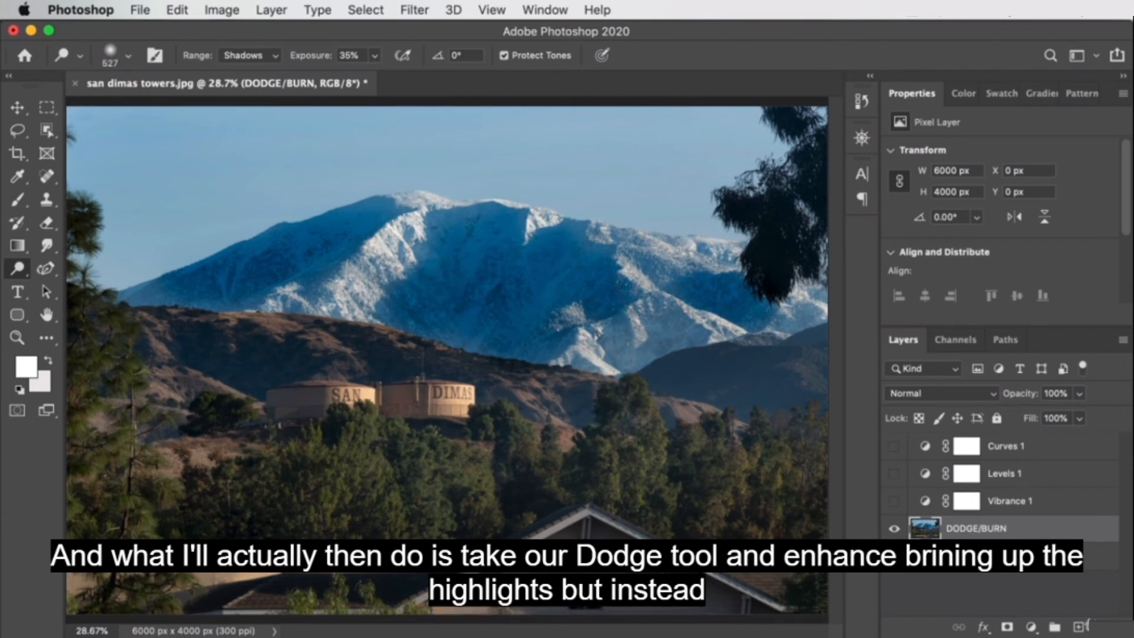
key("super+z")
key("super+z")
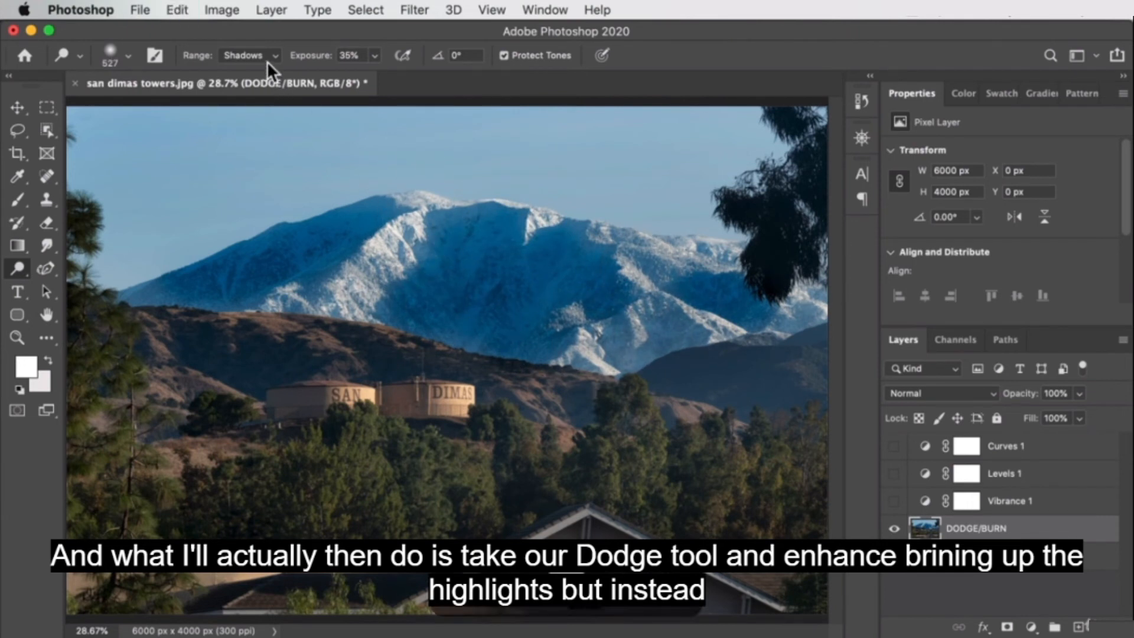
- Set the Dodge tool's range to Midtones and dodge the snowy mountain's peak on the DODGE/BURN layer
left_click(265, 52)
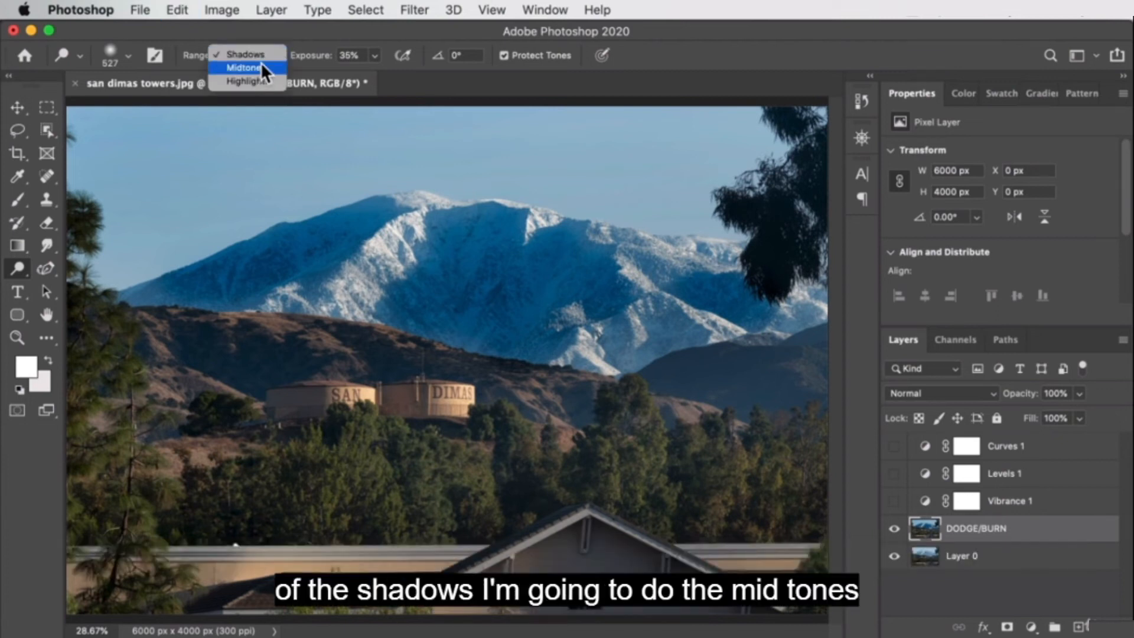
left_click(261, 63)
left_click(433, 182)
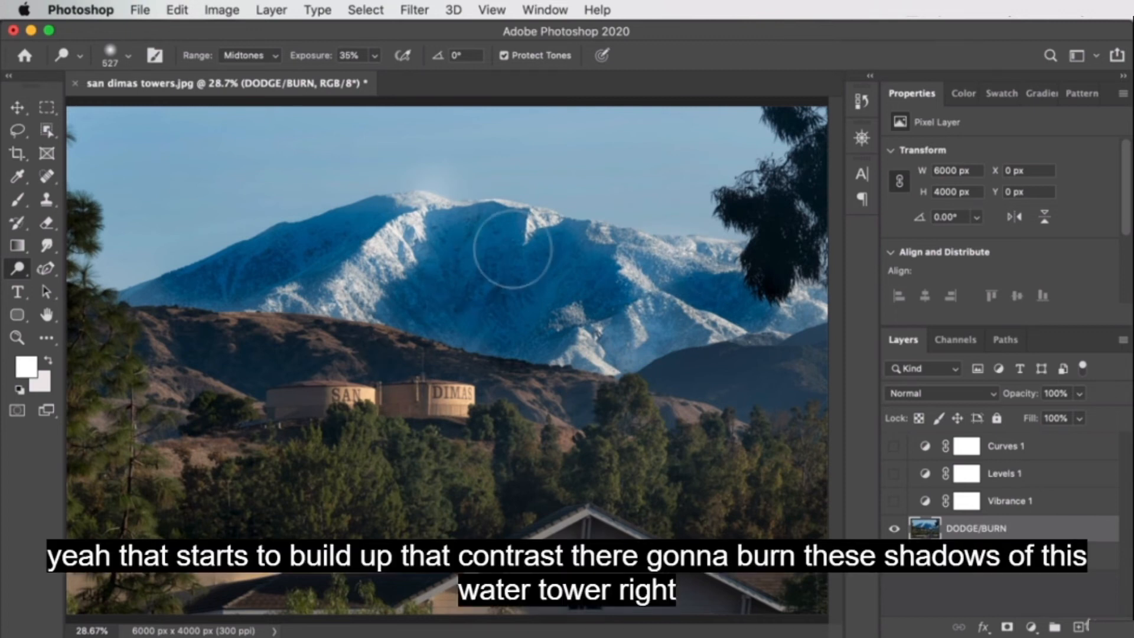
- Switch to the Burn tool, try burning the shadows of the water towers at 39% exposure, and undo it
left_click(12, 268)
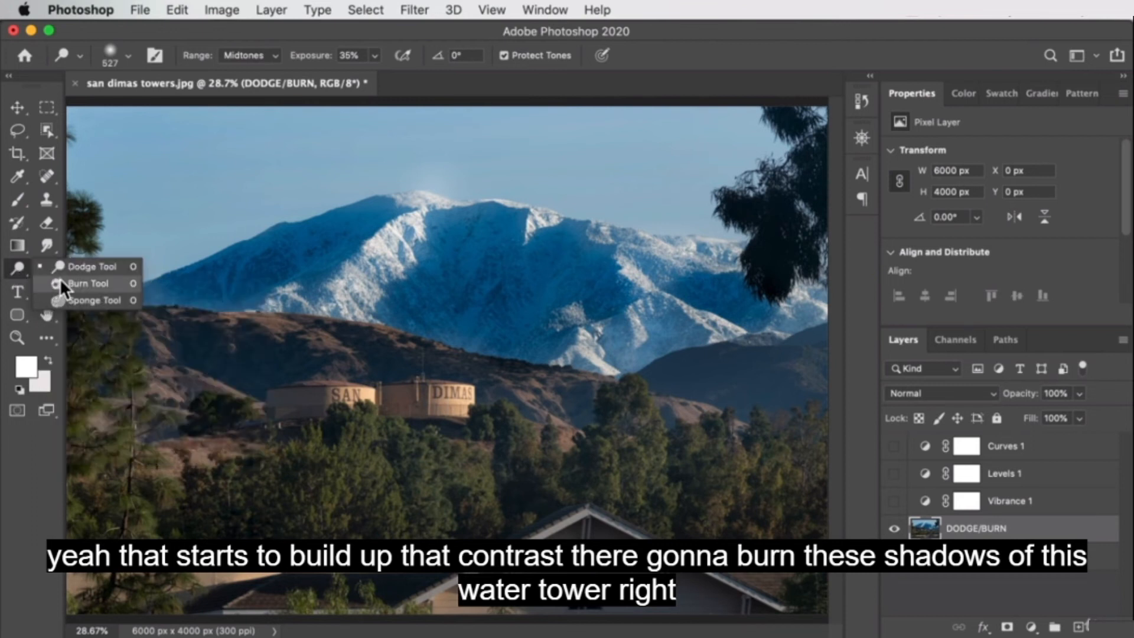
left_click(83, 283)
left_click_drag(452, 406, 292, 401)
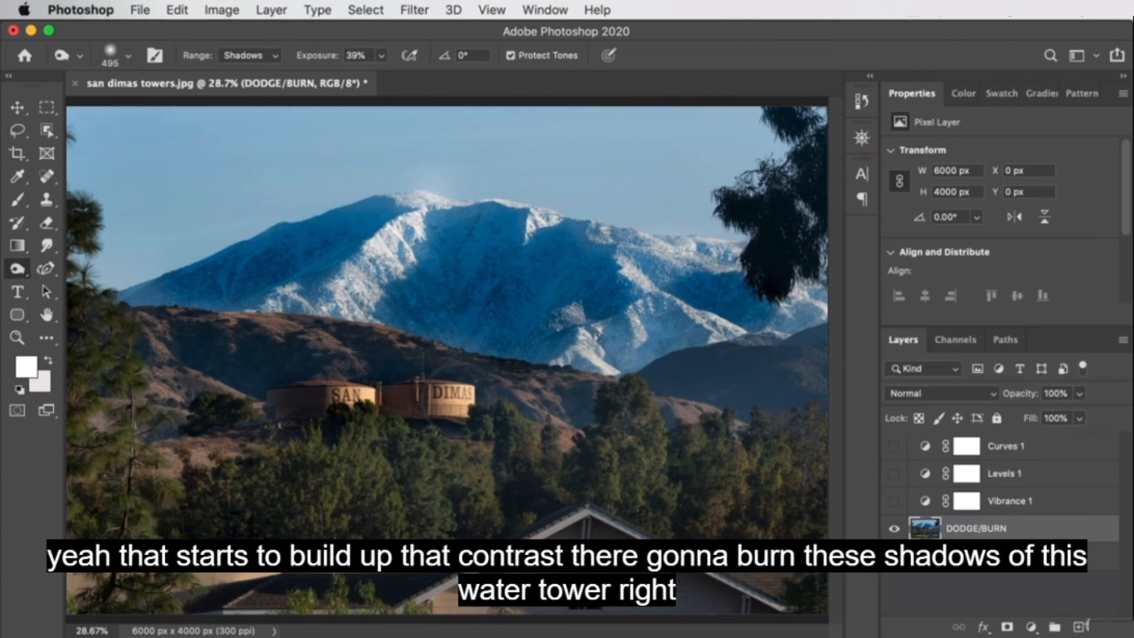
key("super+z")
- Set the Burn tool's exposure to 20% and burn the shadows across both San Dimas water towers
left_click(359, 57)
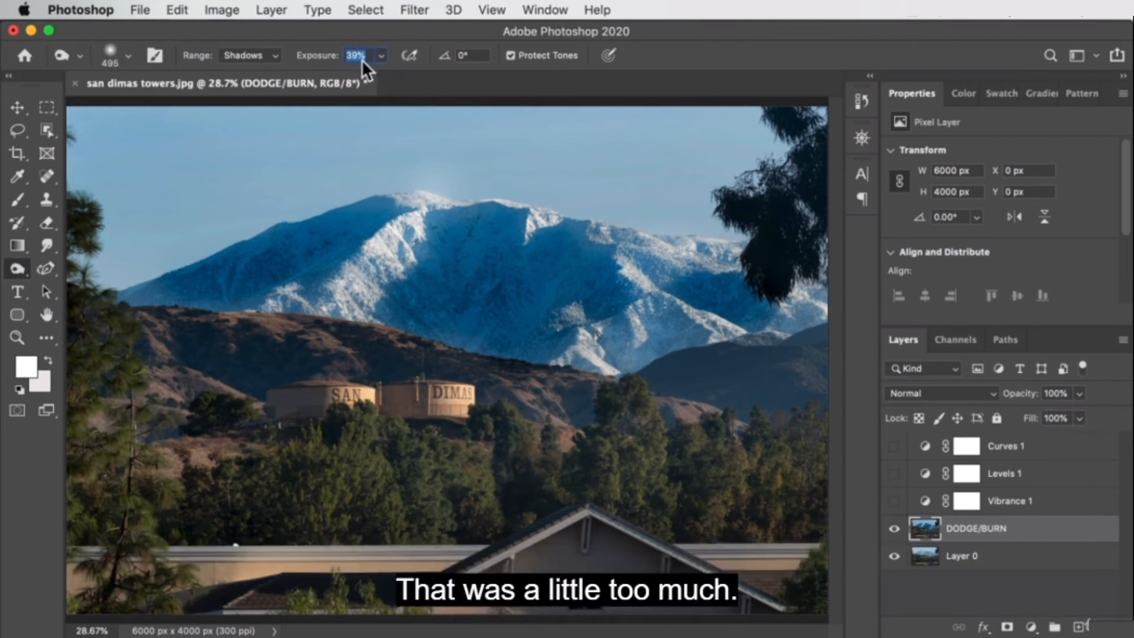
type("20")
key("Return")
left_click_drag(330, 406, 345, 406)
left_click_drag(275, 392, 470, 400)
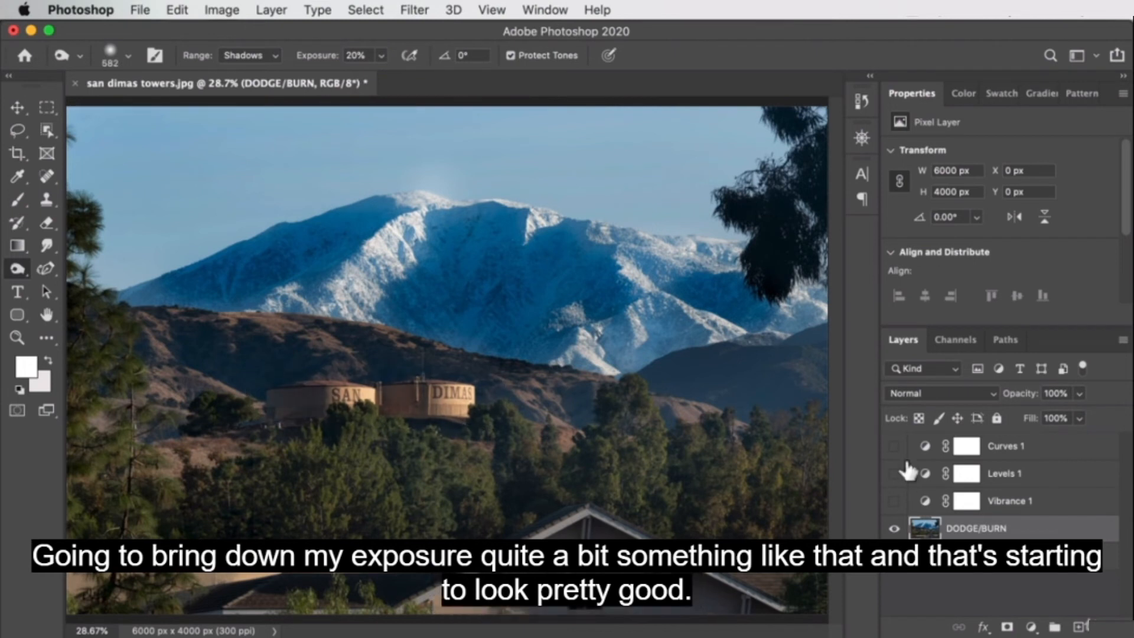